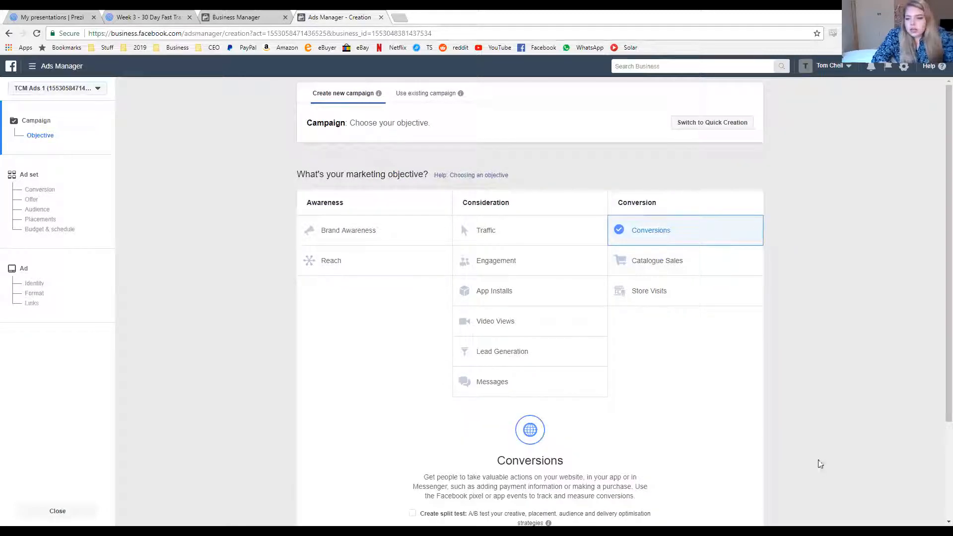
# Step: Name the Conversions campaign "30-day group" and continue to its ad set settings
pyautogui.scroll(-1, 938, 447)
pyautogui.scroll(-1, 937, 473)
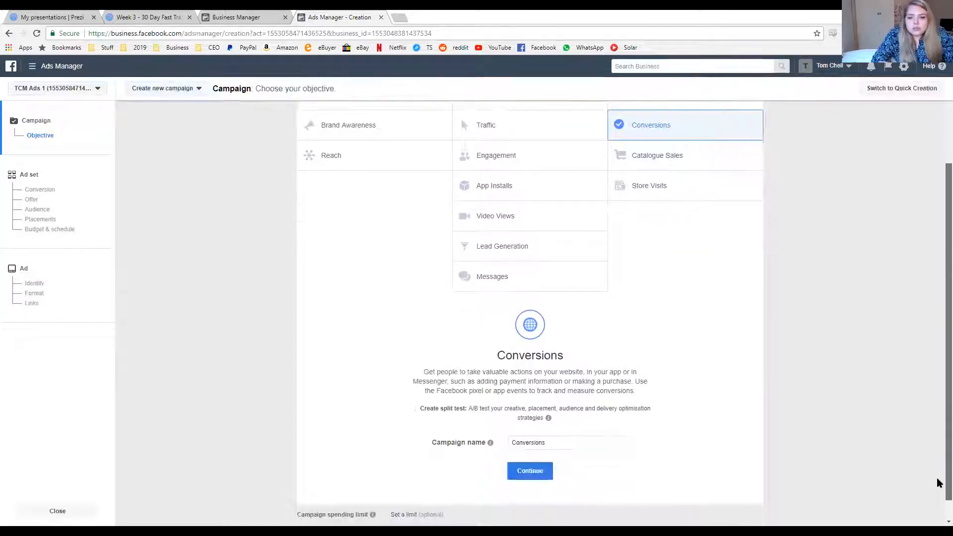
pyautogui.moveTo(591, 423); pyautogui.dragTo(495, 427)
pyautogui.press('BackSpace')
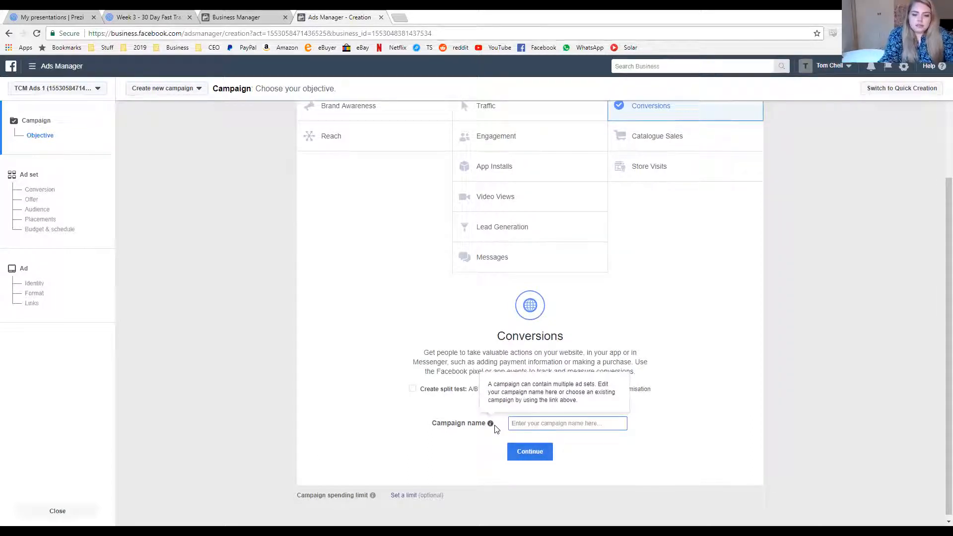
pyautogui.write('30-day group')
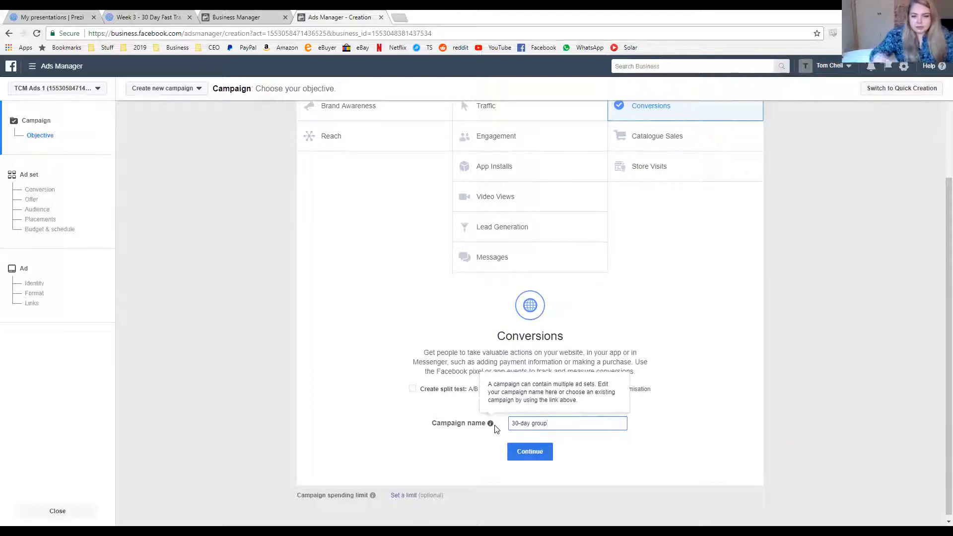
pyautogui.click(532, 453)
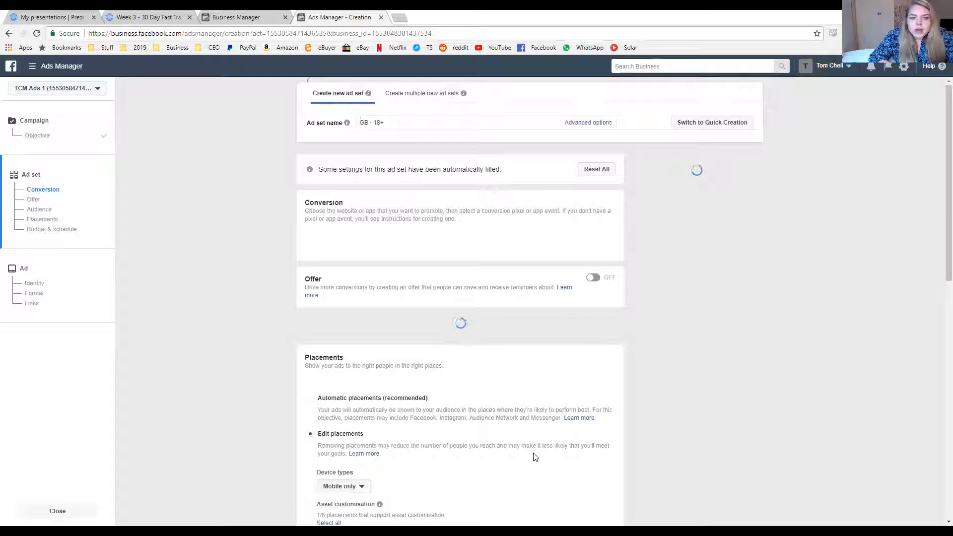
# Step: Replace the default ad set name with "30-day group"
pyautogui.click(465, 124)
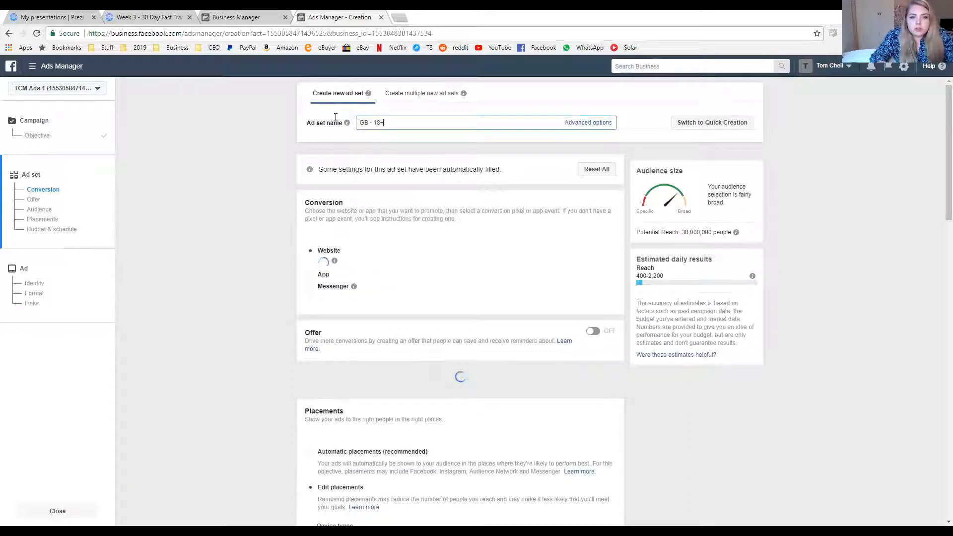
pyautogui.moveTo(465, 124); pyautogui.dragTo(335, 118)
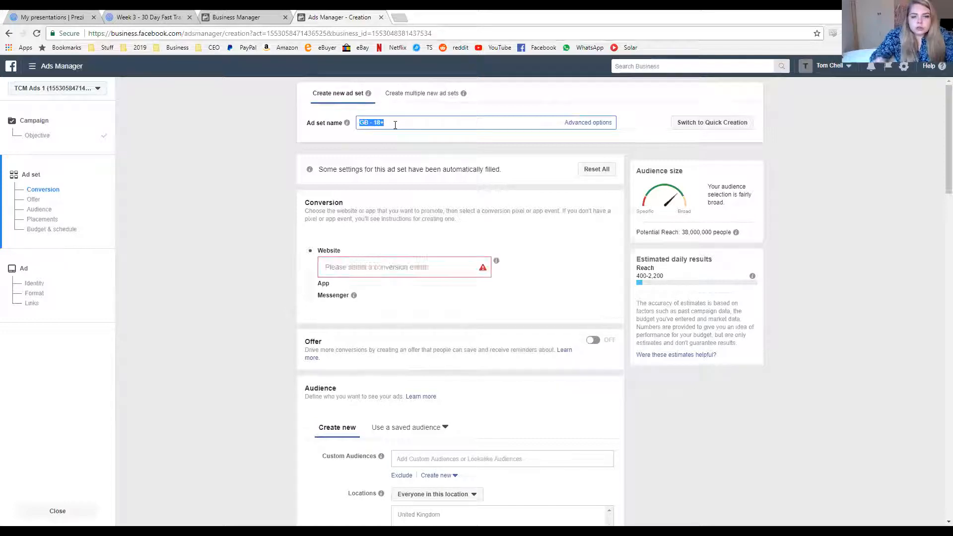
pyautogui.press('BackSpace')
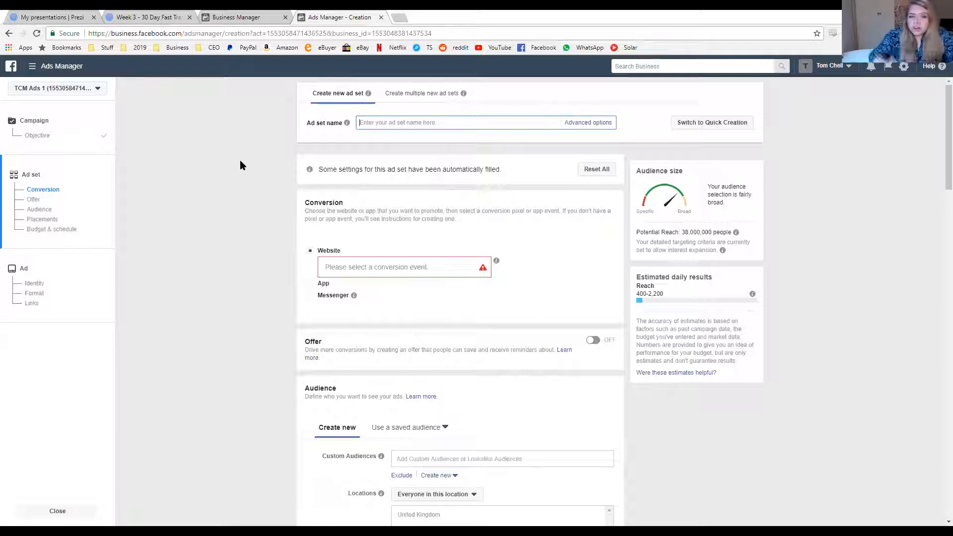
pyautogui.write('30-day group')
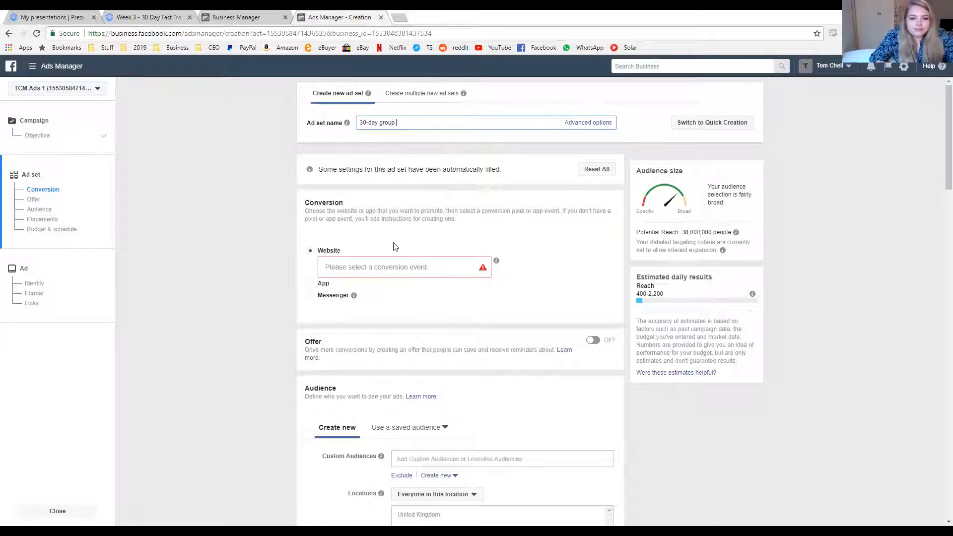
# Step: Choose the Lead event of TC-Pixel as the website conversion event for the ad set
pyautogui.moveTo(386, 268)
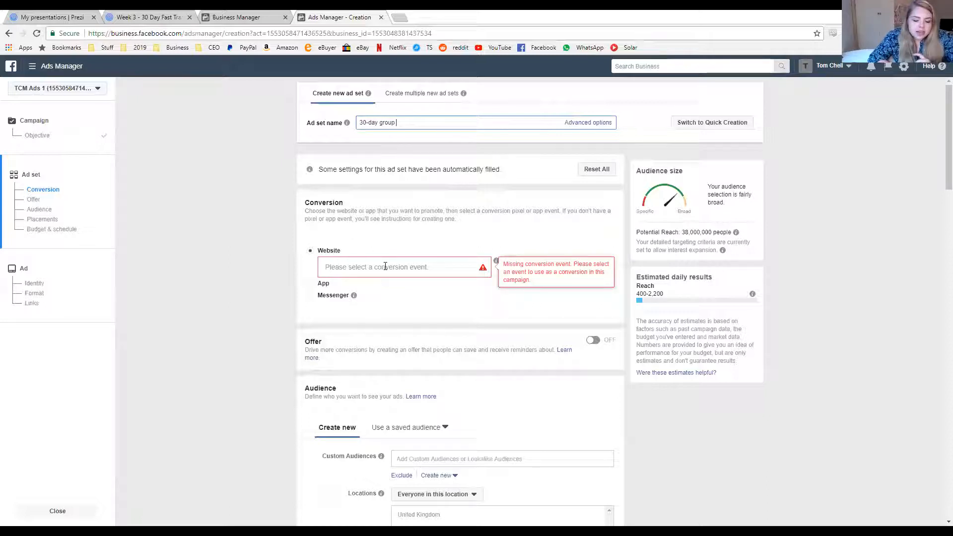
pyautogui.click(385, 267)
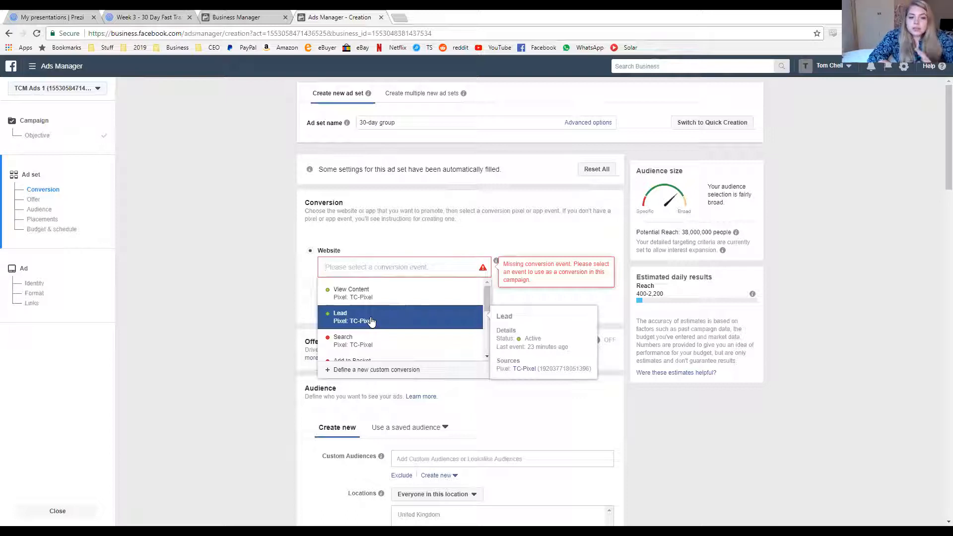
pyautogui.click(371, 320)
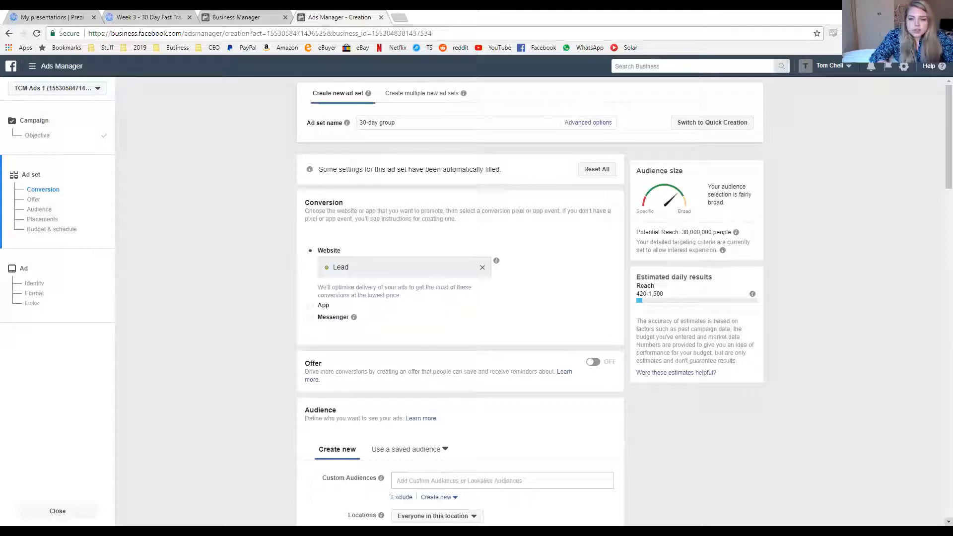
# Step: Set the audience's location targeting for the United Kingdom to Everyone in this location
pyautogui.scroll(-3, 939, 523)
pyautogui.scroll(-3, 939, 524)
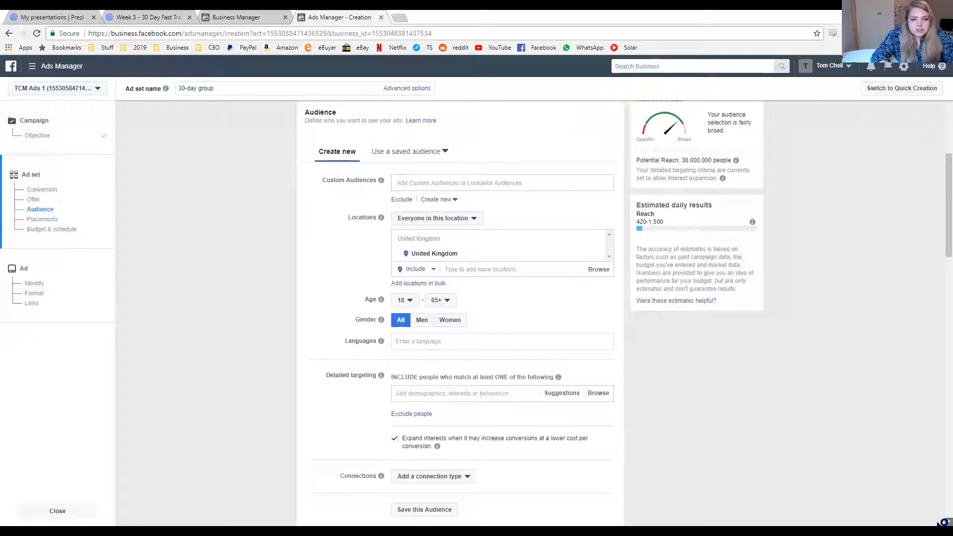
pyautogui.scroll(-2, 939, 524)
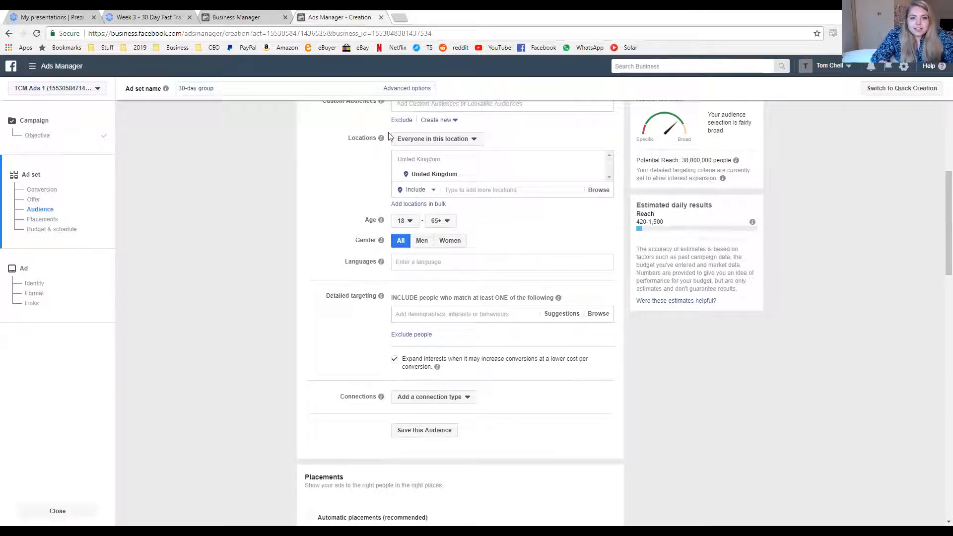
pyautogui.click(474, 140)
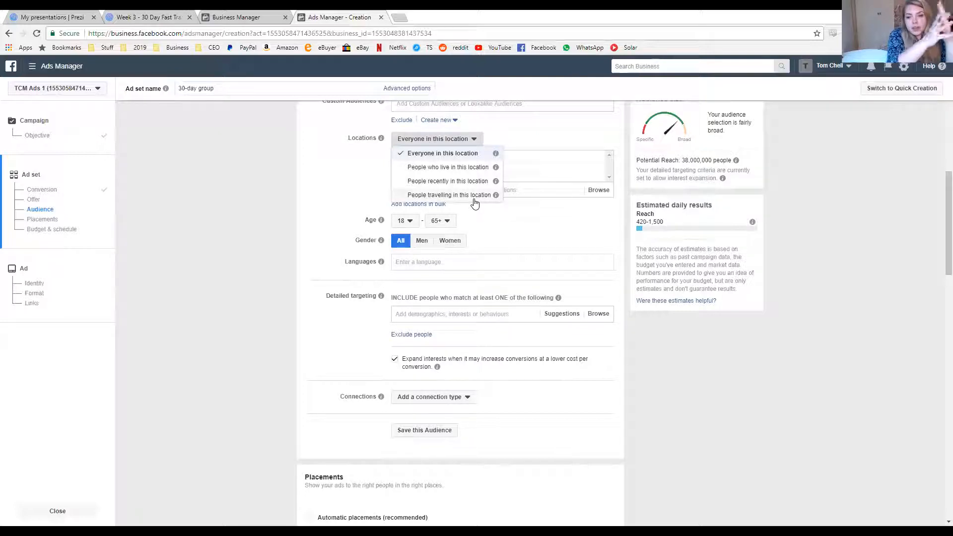
pyautogui.click(473, 156)
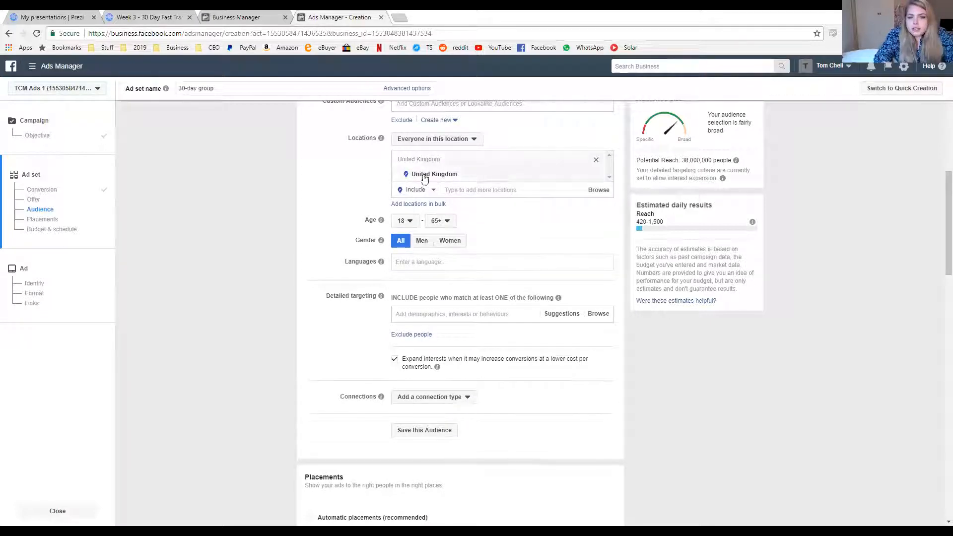
# Step: Set the audience's age range to 20 to 34
pyautogui.click(436, 221)
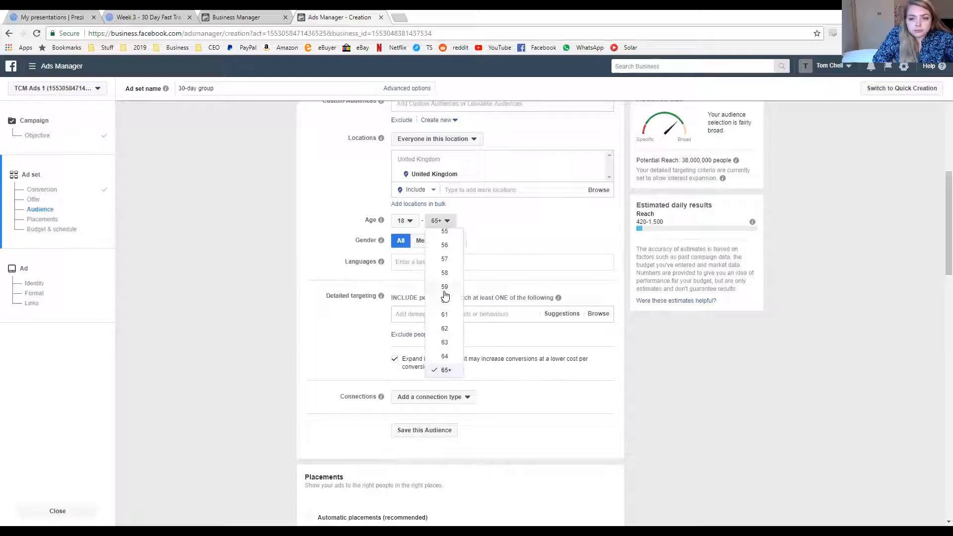
pyautogui.moveTo(460, 362); pyautogui.dragTo(465, 293)
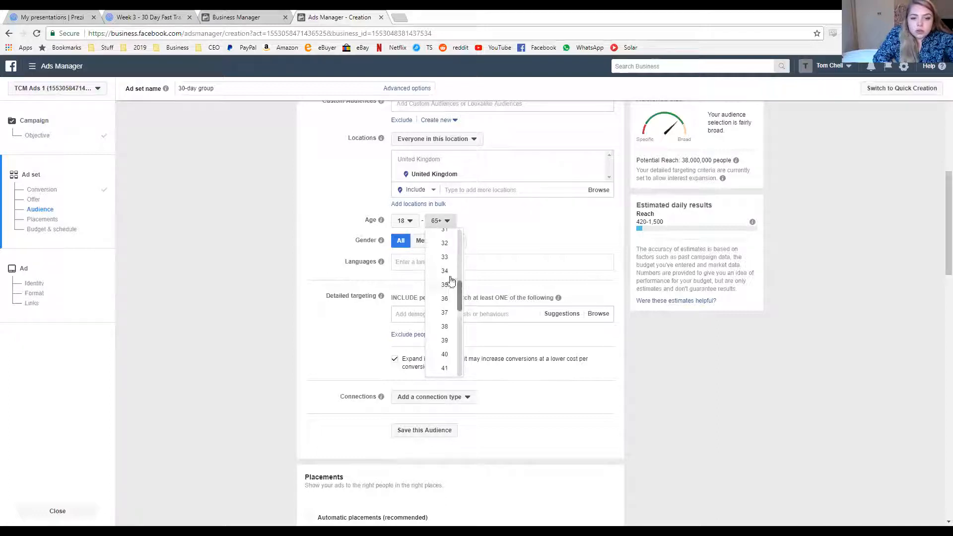
pyautogui.click(449, 275)
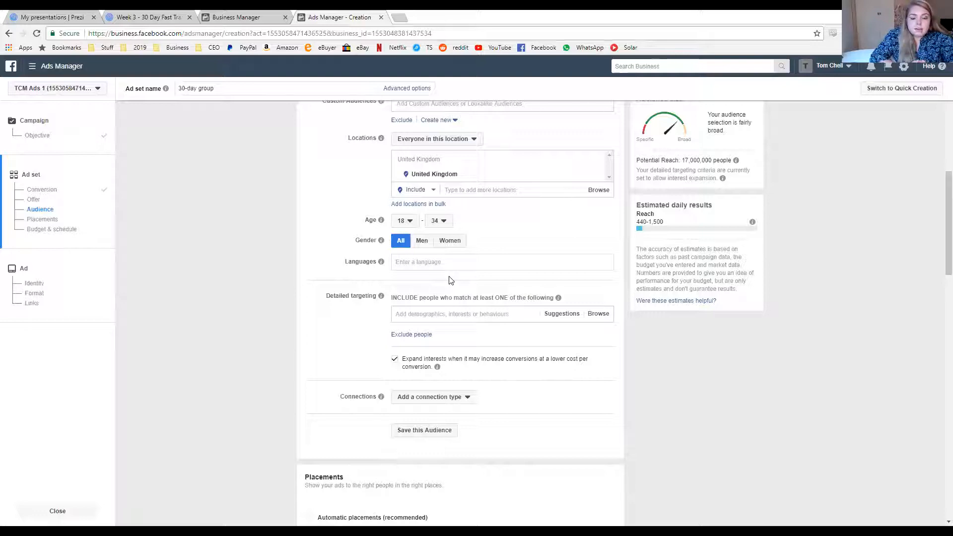
pyautogui.click(406, 221)
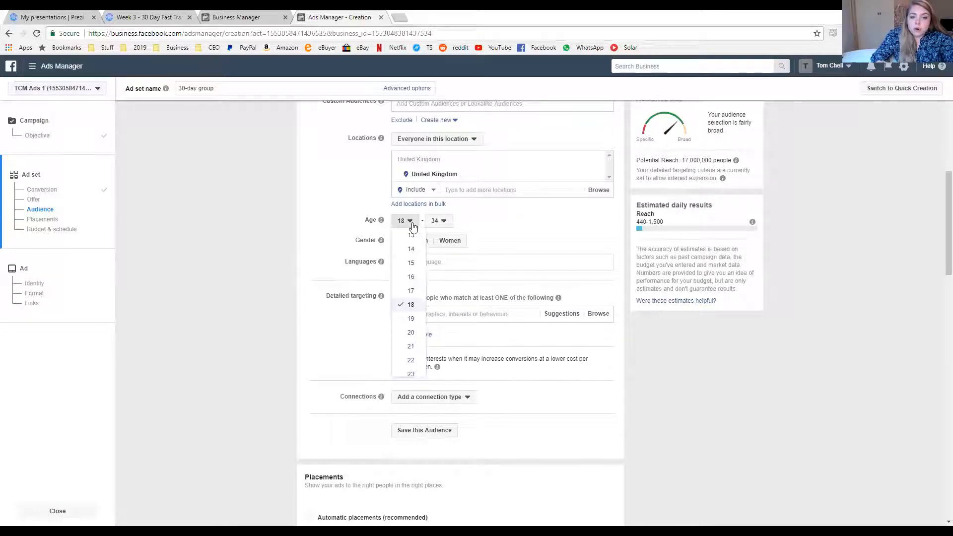
pyautogui.click(411, 333)
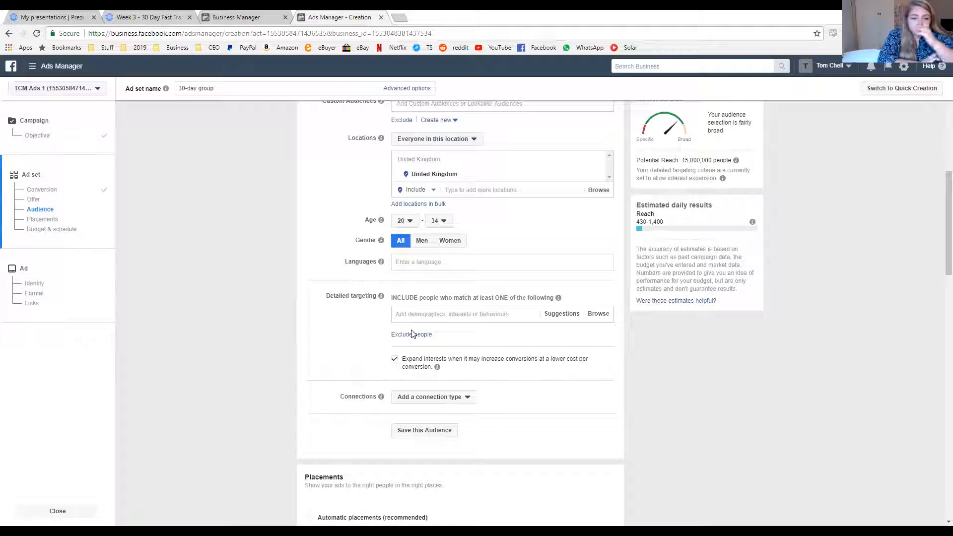
# Step: Add English (All) as the audience's language
pyautogui.click(416, 264)
pyautogui.write('engli')
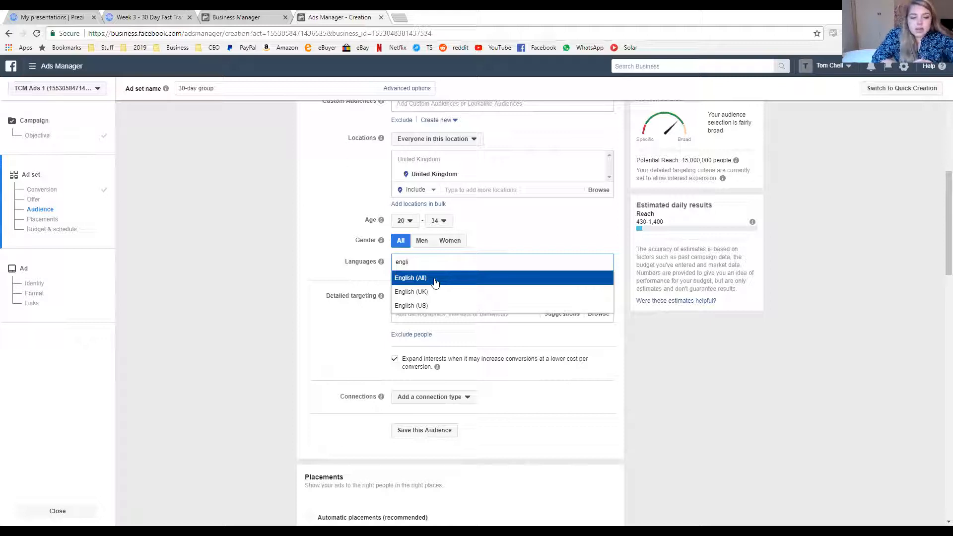
pyautogui.click(435, 279)
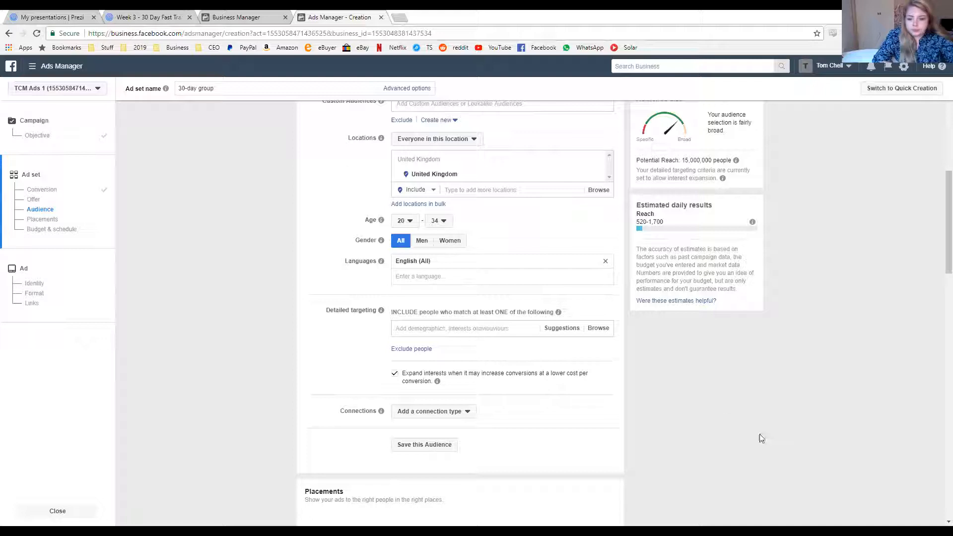
# Step: Find the New parents (0-12 months) demographic and include it in the audience's detailed targeting
pyautogui.scroll(-2, 759, 433)
pyautogui.scroll(-2, 771, 335)
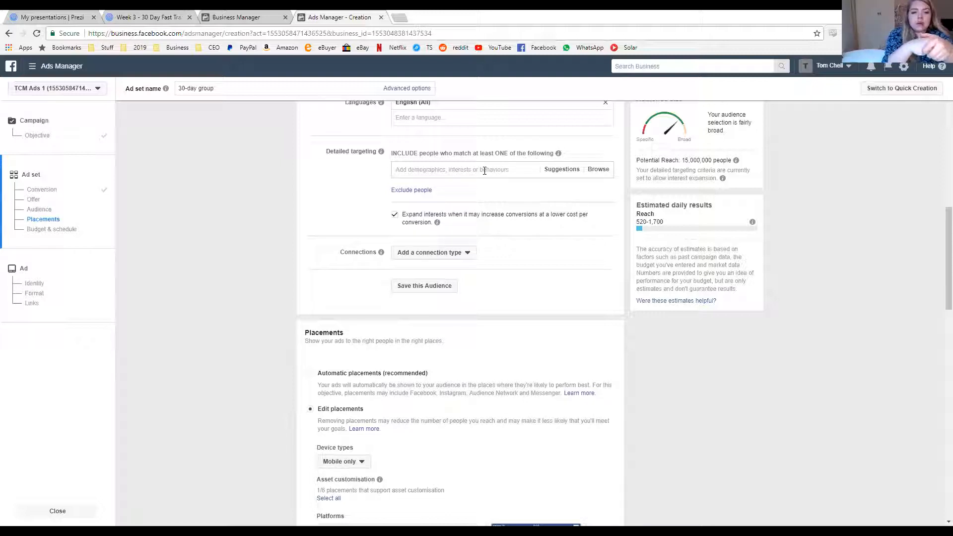
pyautogui.click(484, 170)
pyautogui.write('new ')
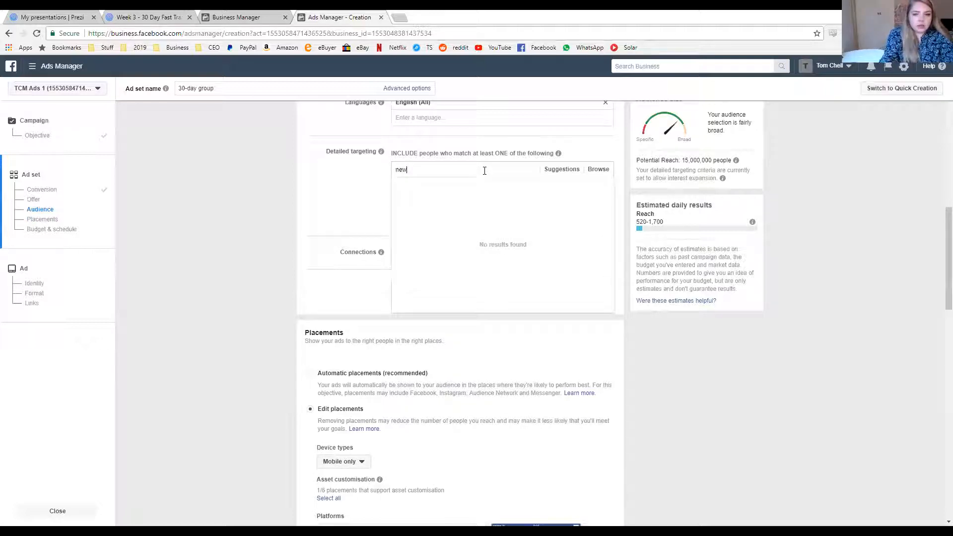
pyautogui.write('pa')
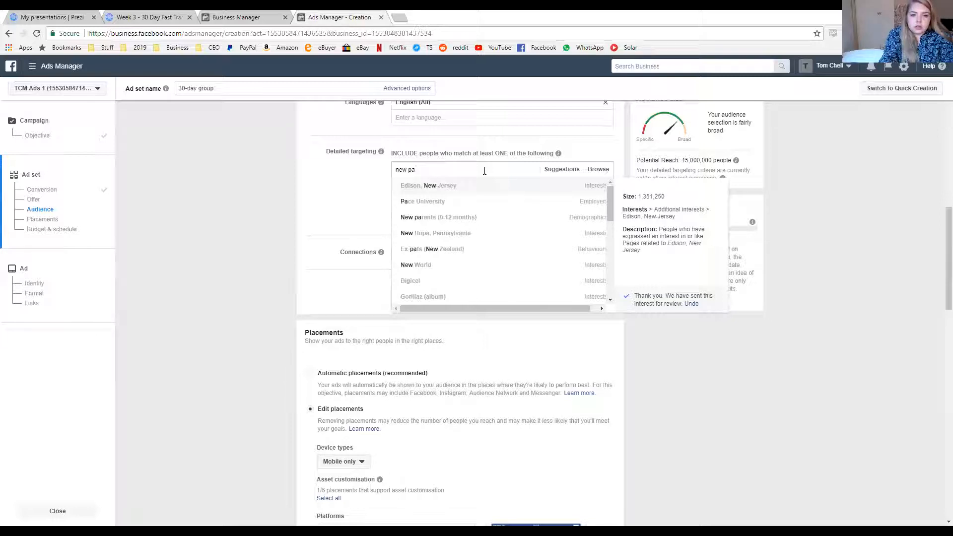
pyautogui.click(478, 222)
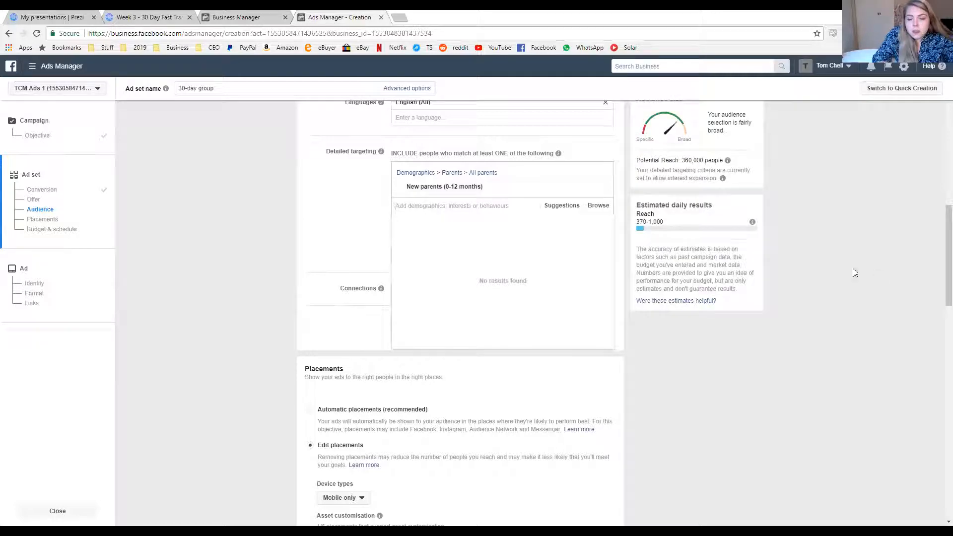
# Step: Check the audience's potential reach and add the Frequent travellers behaviour to the detailed targeting
pyautogui.scroll(1, 937, 261)
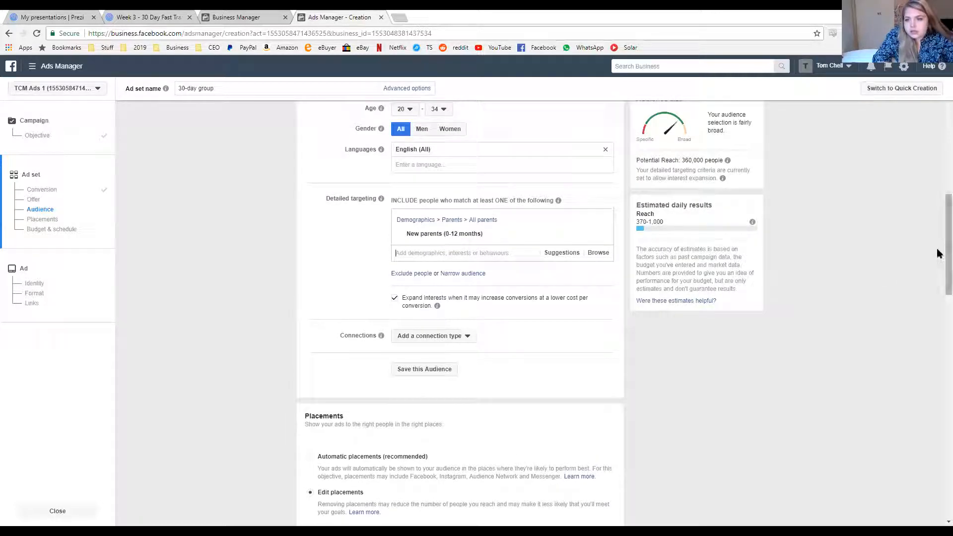
pyautogui.scroll(10, 937, 253)
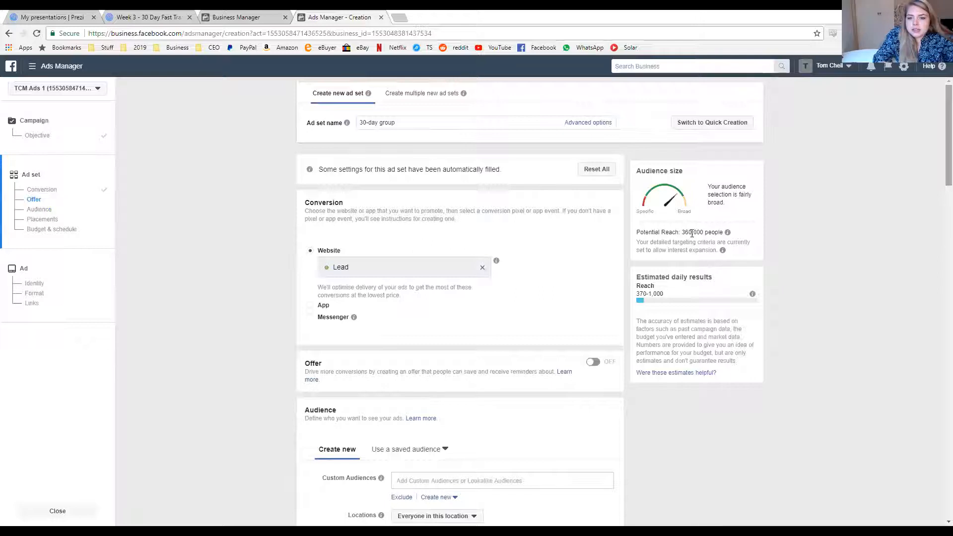
pyautogui.moveTo(723, 232); pyautogui.dragTo(636, 233)
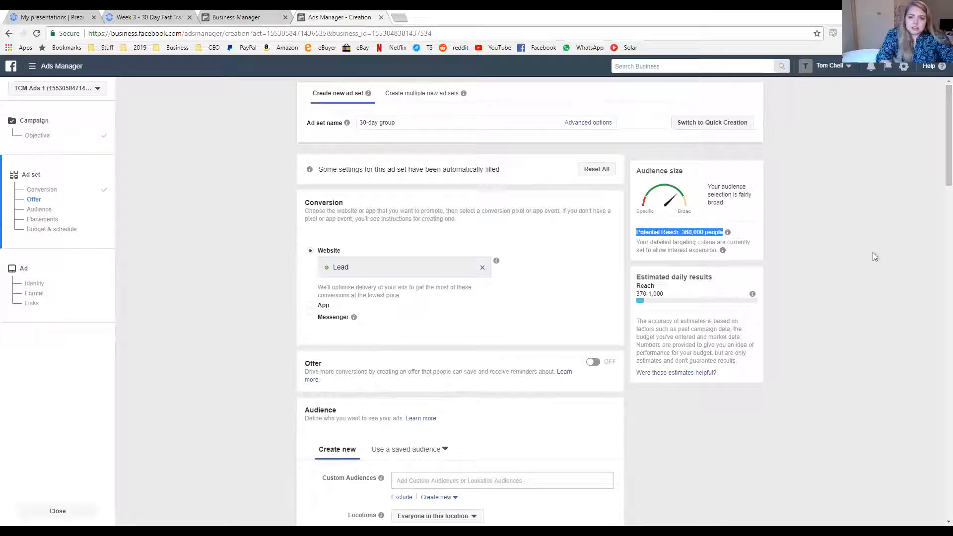
pyautogui.scroll(-5, 939, 169)
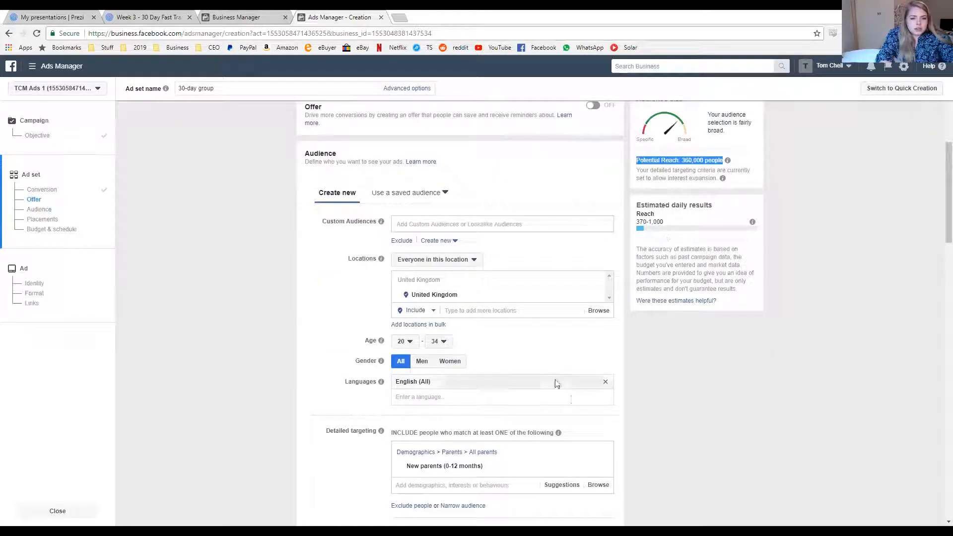
pyautogui.scroll(-1, 938, 253)
pyautogui.scroll(-4, 939, 265)
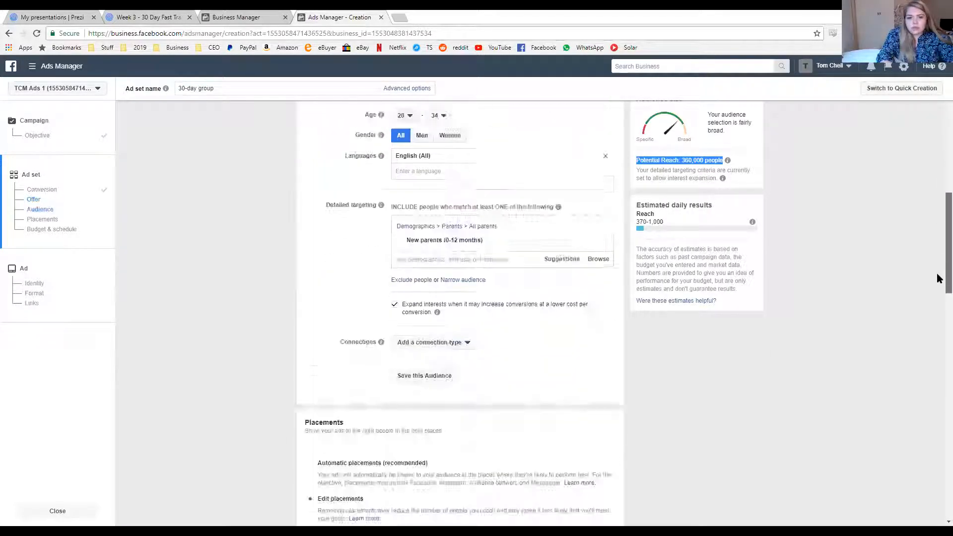
pyautogui.click(487, 262)
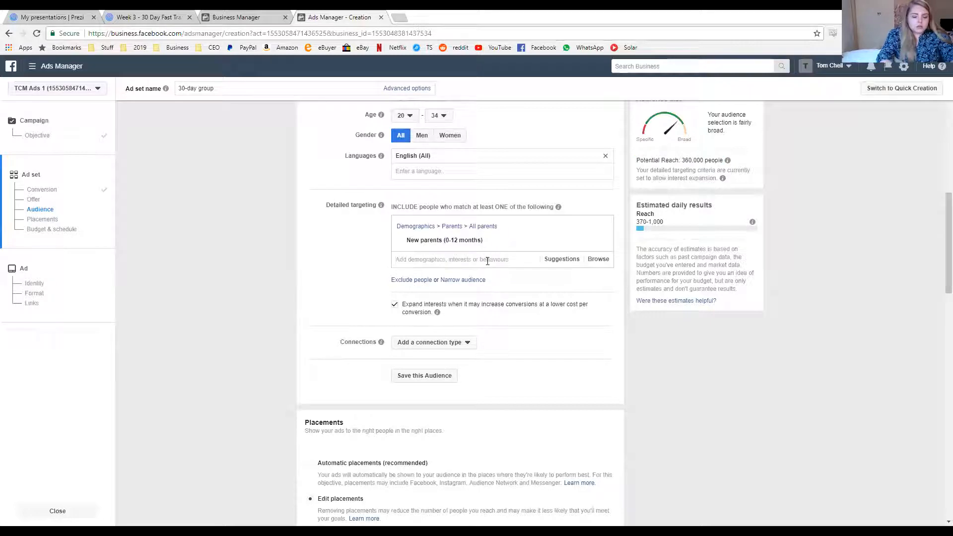
pyautogui.write('travel')
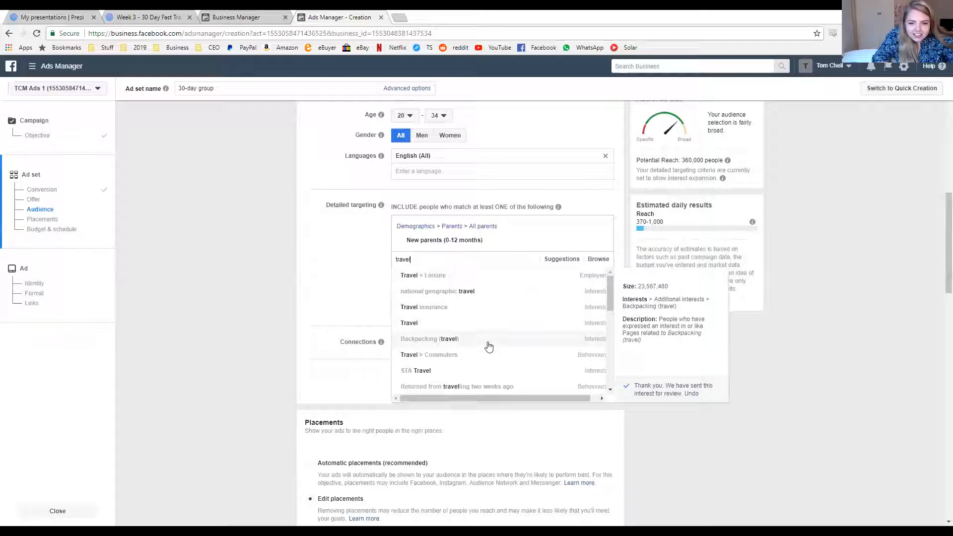
pyautogui.moveTo(609, 302); pyautogui.dragTo(615, 350)
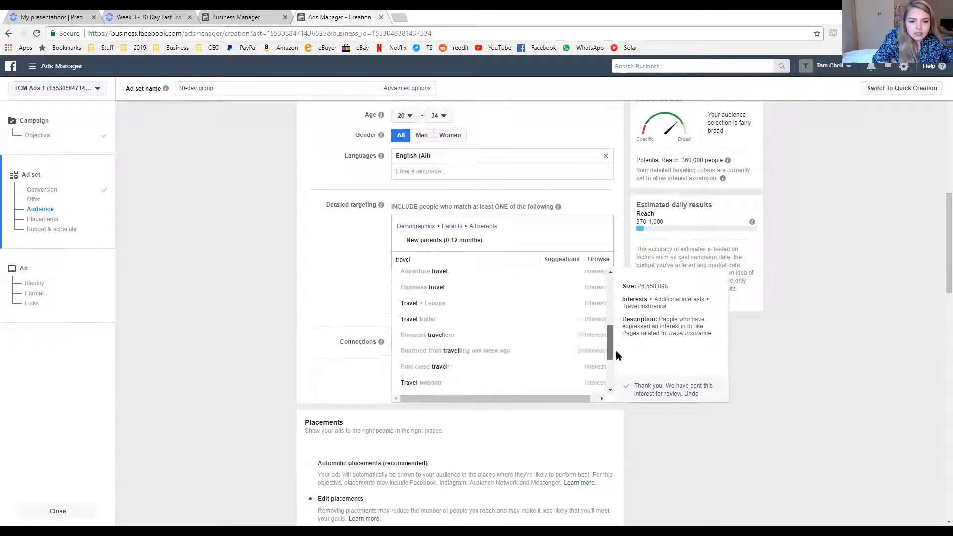
pyautogui.click(504, 336)
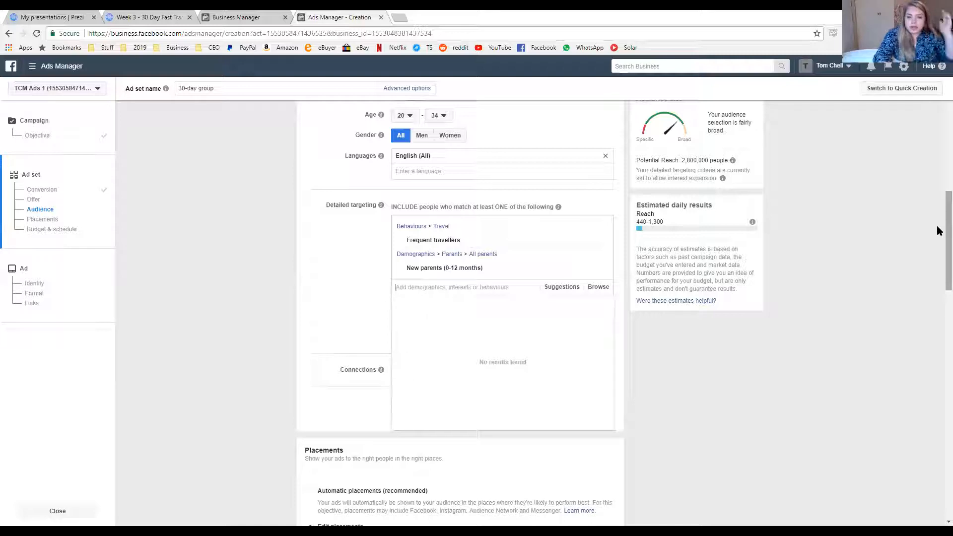
# Step: Add the Entertainment interest to the people included in the audience's detailed targeting
pyautogui.click(353, 258)
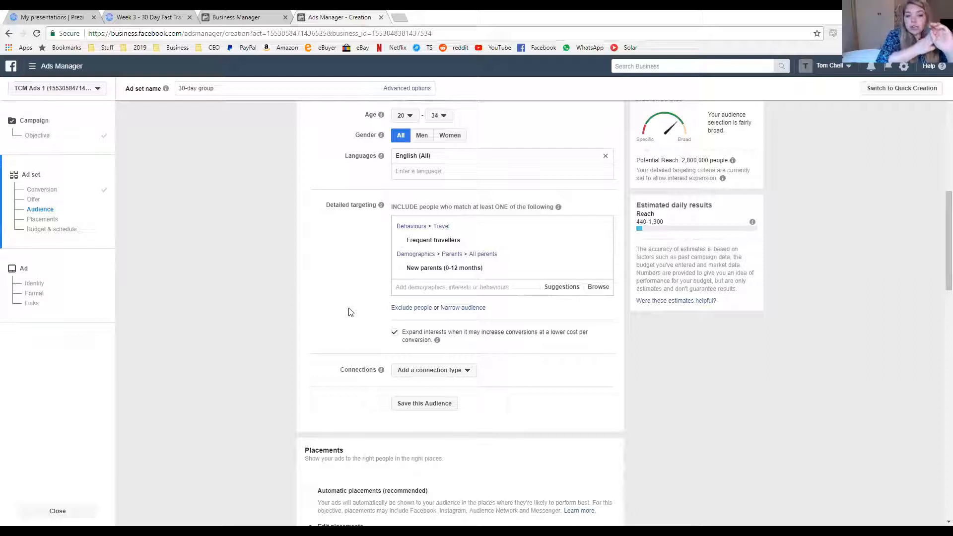
pyautogui.click(418, 288)
pyautogui.write('entr')
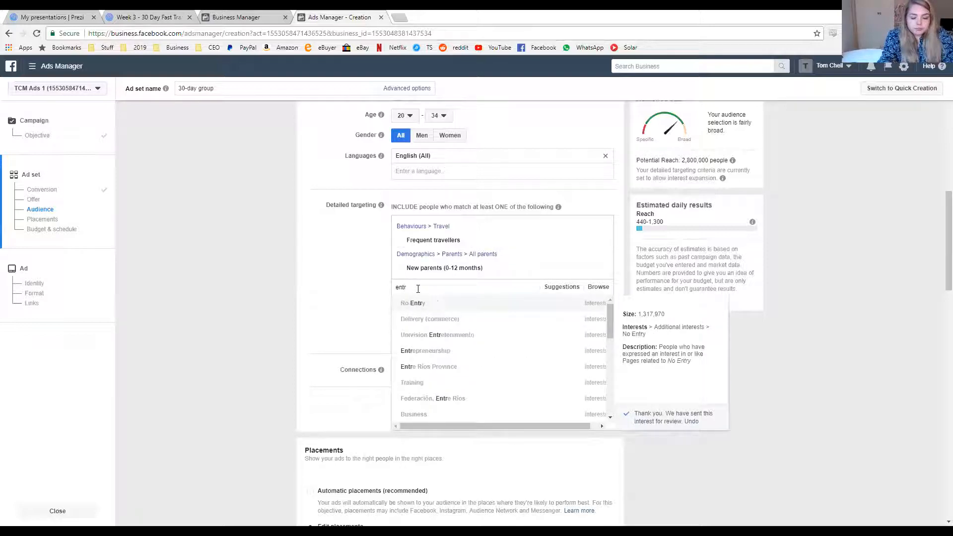
pyautogui.write('e')
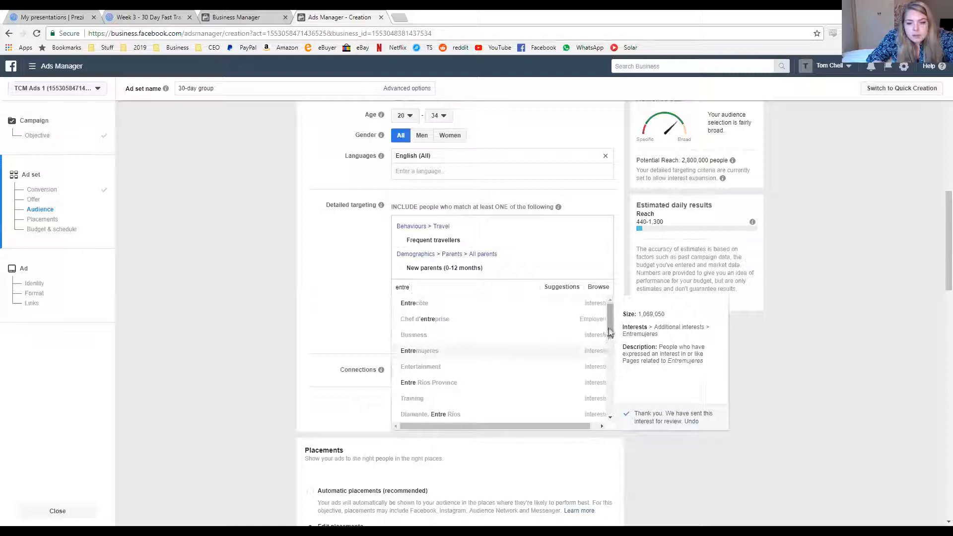
pyautogui.click(488, 367)
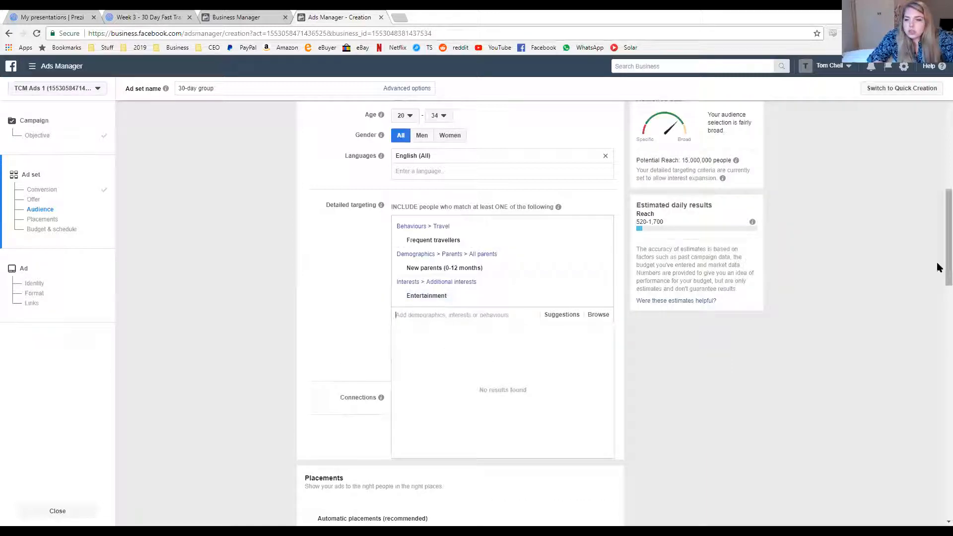
pyautogui.moveTo(936, 230); pyautogui.dragTo(936, 231)
pyautogui.click(937, 200)
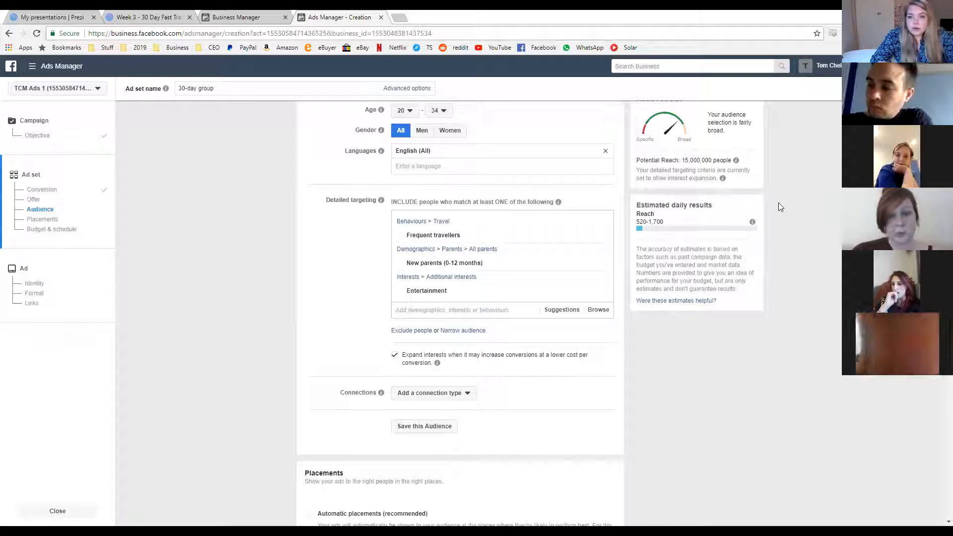
# Step: Exclude people matching the Kangen Alkaline Water interest or the employer Enagic from the audience
pyautogui.click(416, 333)
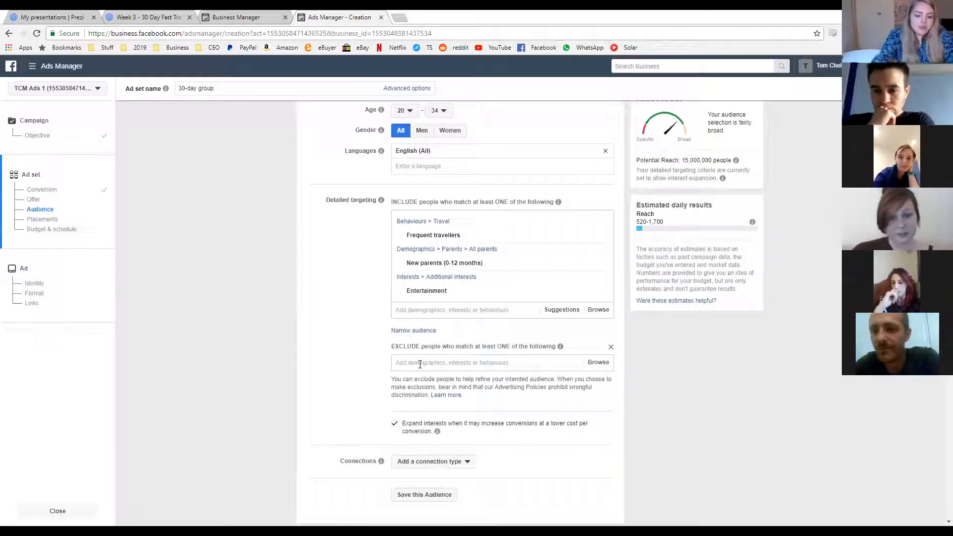
pyautogui.write('kangen')
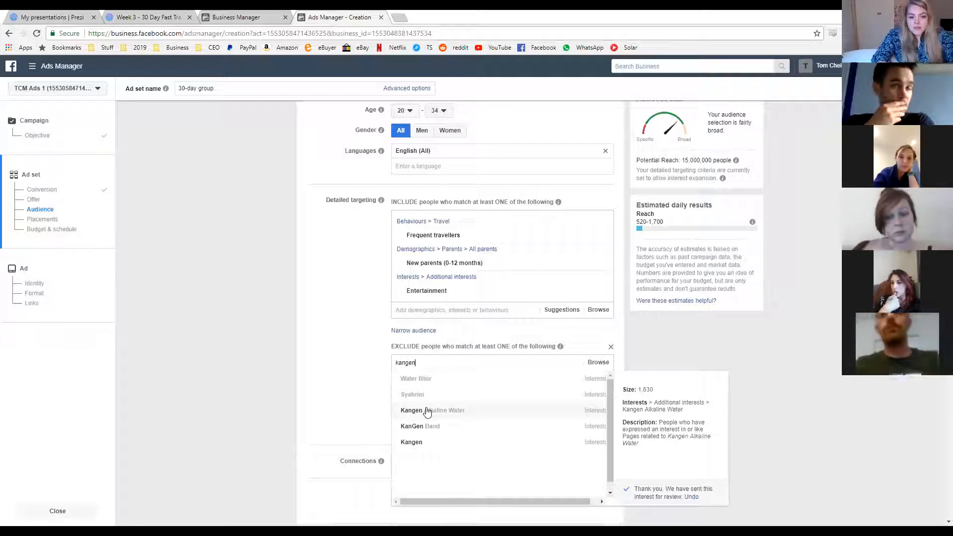
pyautogui.click(427, 411)
pyautogui.write('enag')
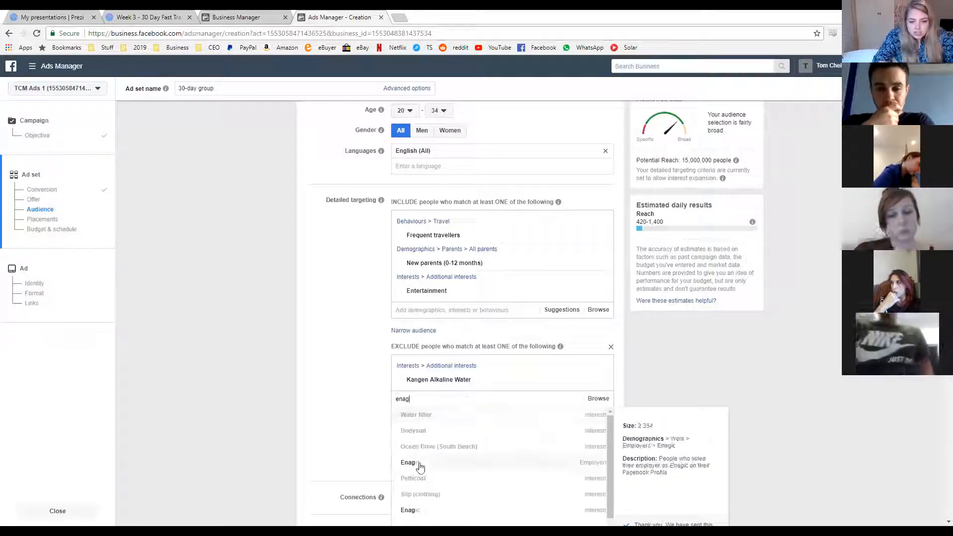
pyautogui.click(419, 468)
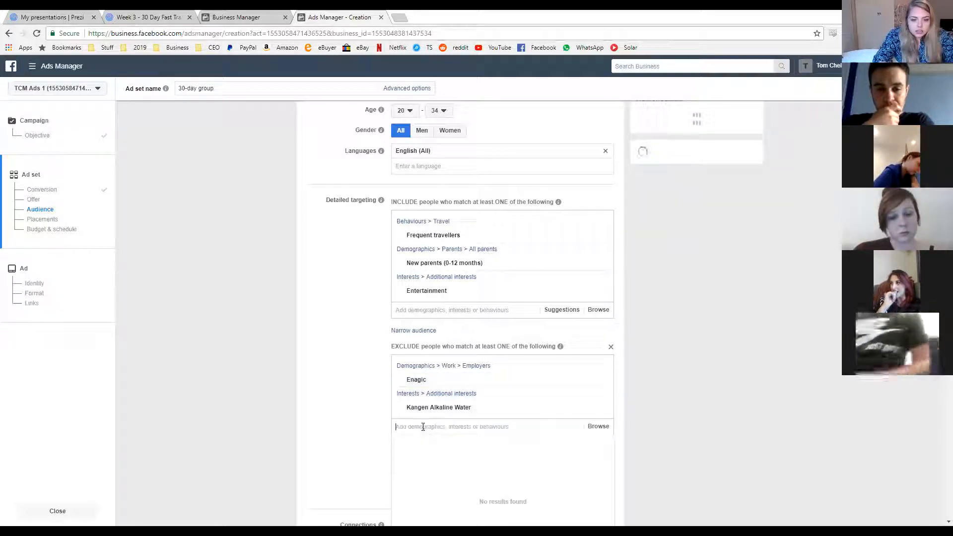
# Step: Add the Enagic interest to the audience's exclusions
pyautogui.write('kan')
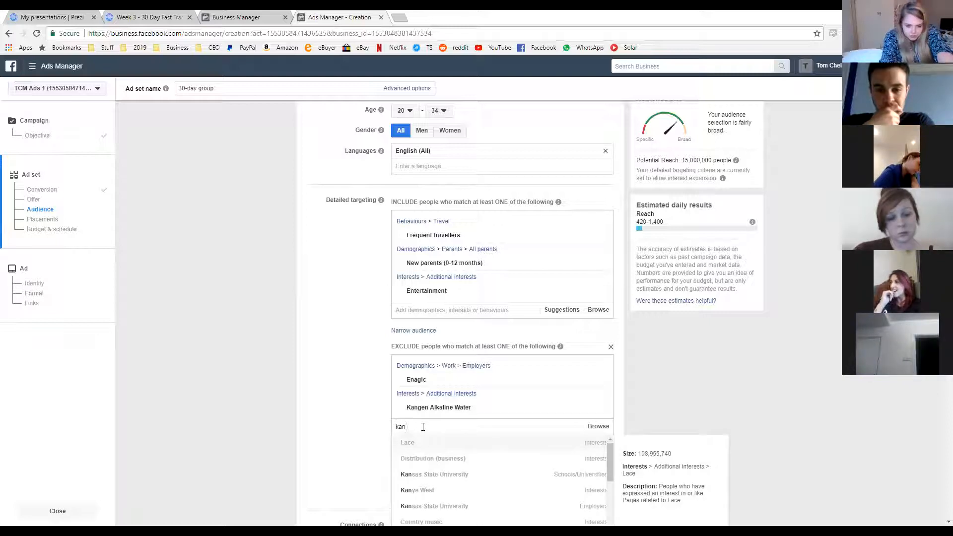
pyautogui.press('BackSpace')
pyautogui.press('BackSpace')
pyautogui.press('BackSpace')
pyautogui.write('enagic')
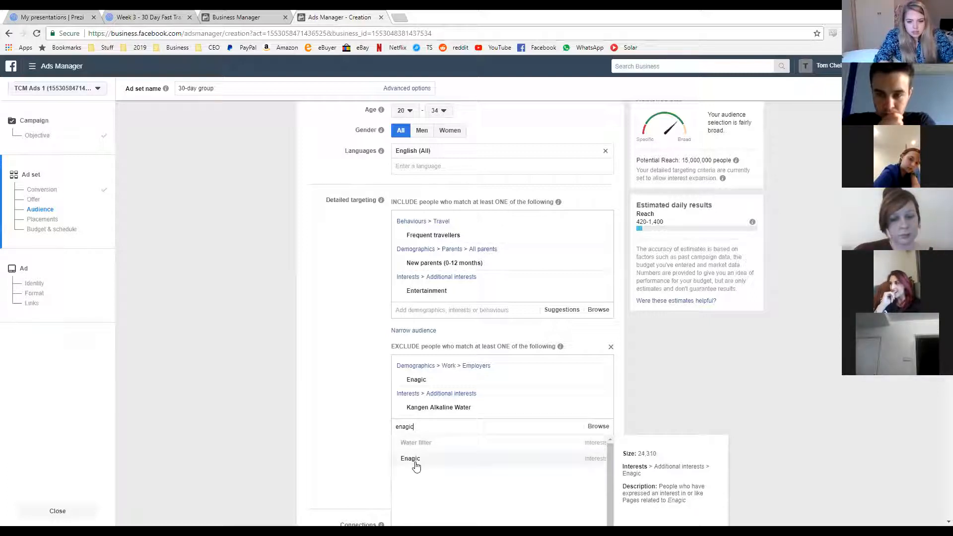
pyautogui.click(415, 463)
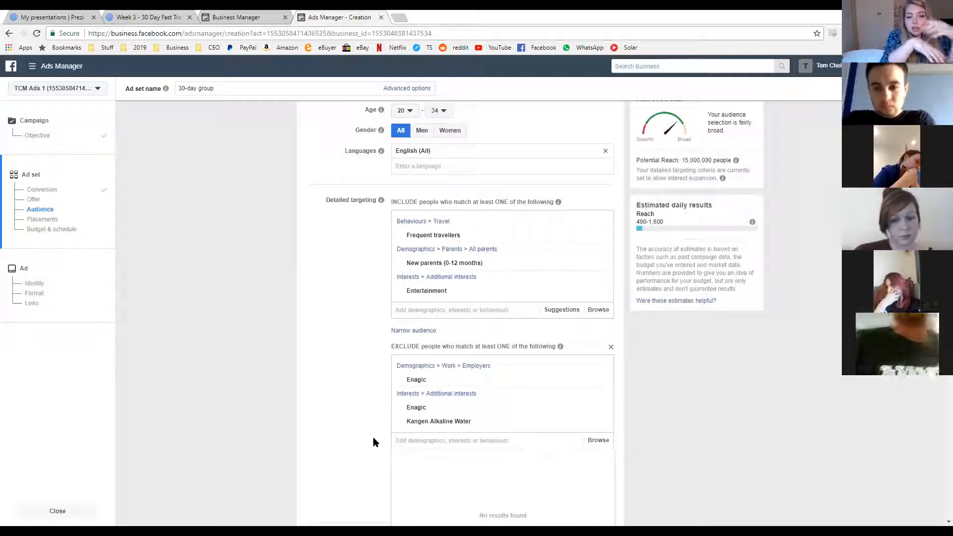
pyautogui.click(683, 451)
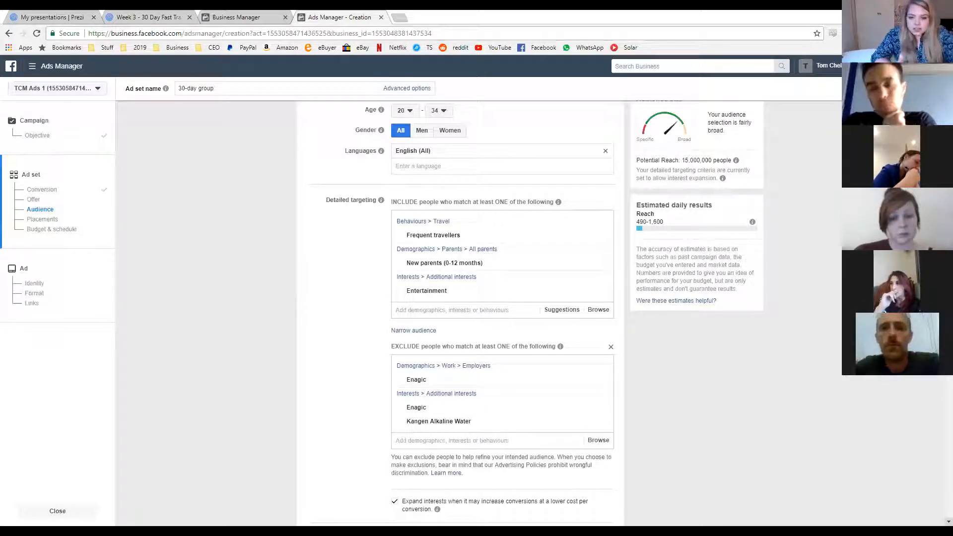
# Step: Check the audience's potential reach and turn off expanding interests for conversions at a lower cost
pyautogui.scroll(-3, 460, 313)
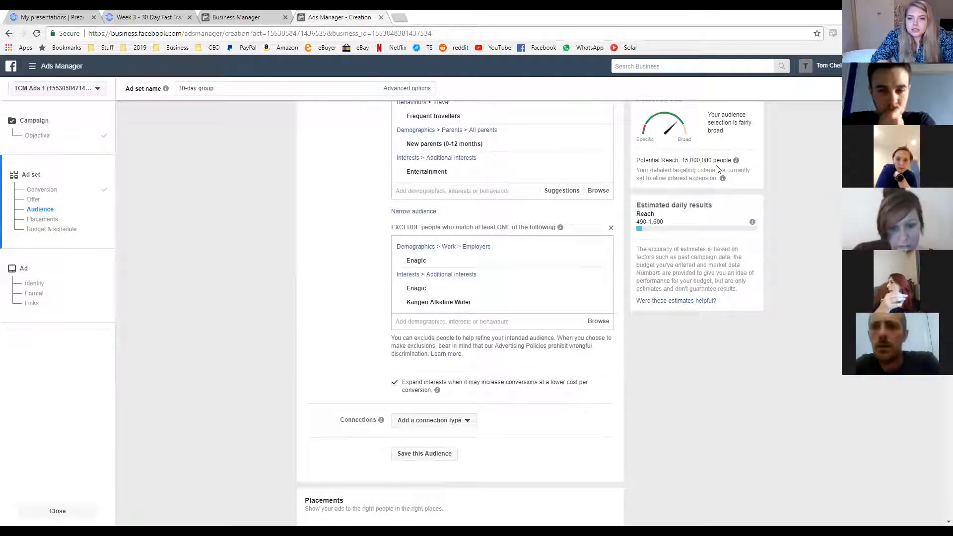
pyautogui.moveTo(725, 159); pyautogui.dragTo(666, 159)
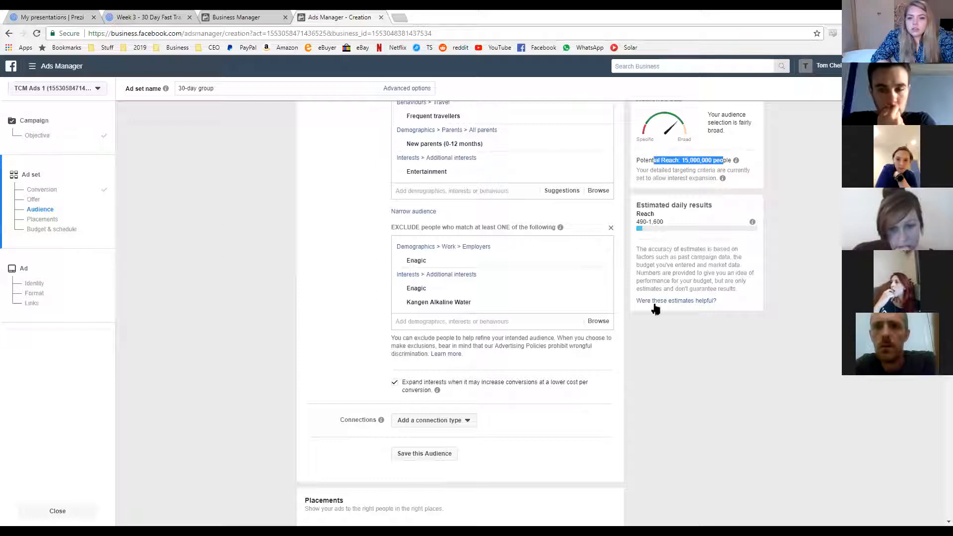
pyautogui.click(646, 388)
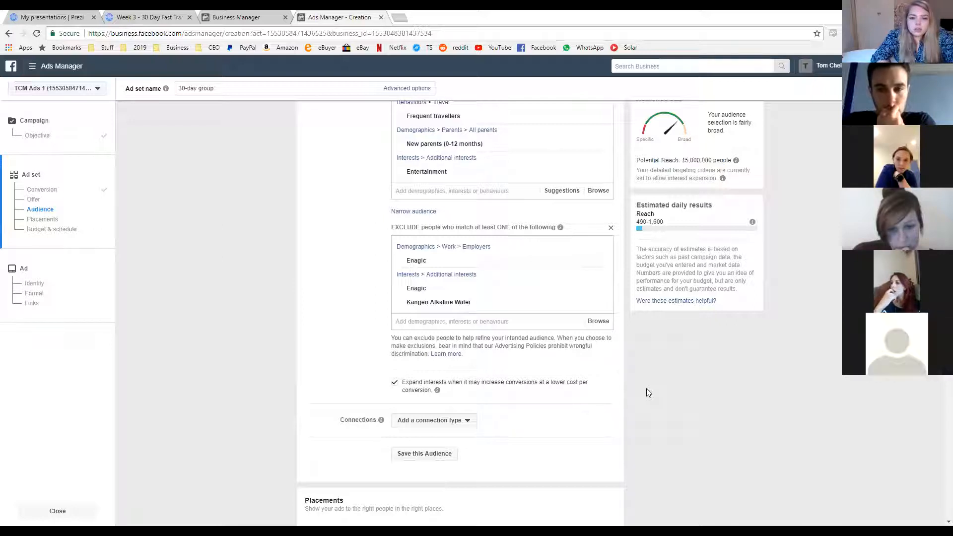
pyautogui.click(395, 384)
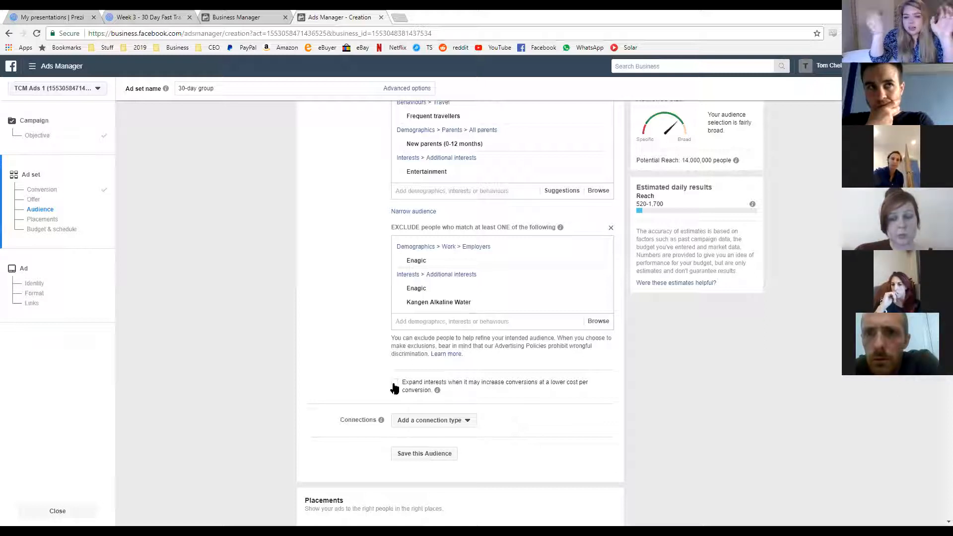
pyautogui.click(394, 386)
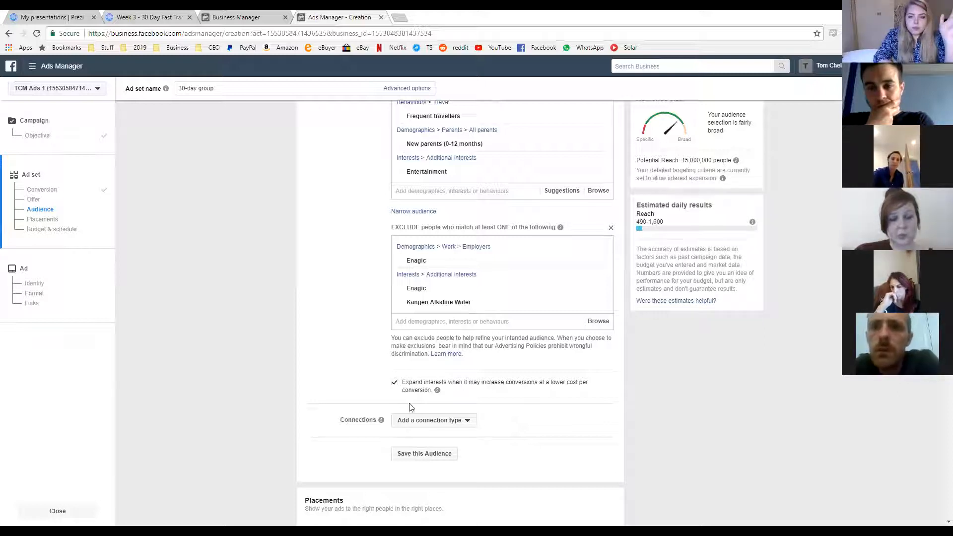
pyautogui.click(394, 387)
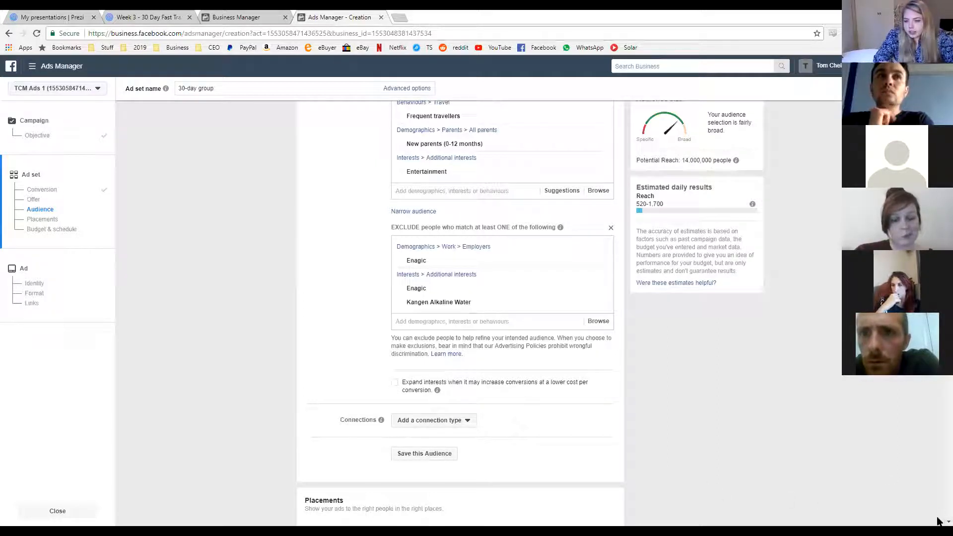
# Step: Reset the ad set's placements by choosing Automatic placements and returning to Edit placements
pyautogui.scroll(-1, 940, 521)
pyautogui.scroll(-3, 460, 313)
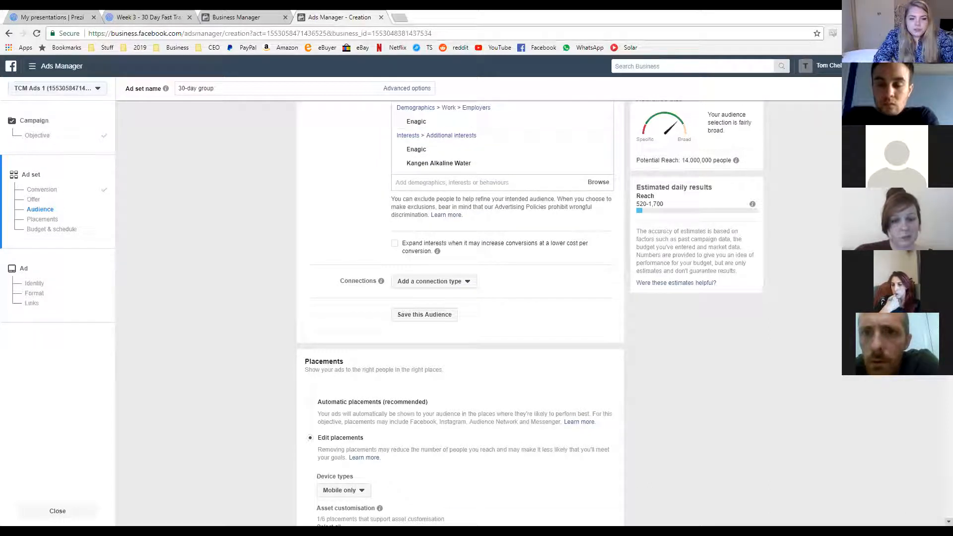
pyautogui.scroll(-3, 460, 312)
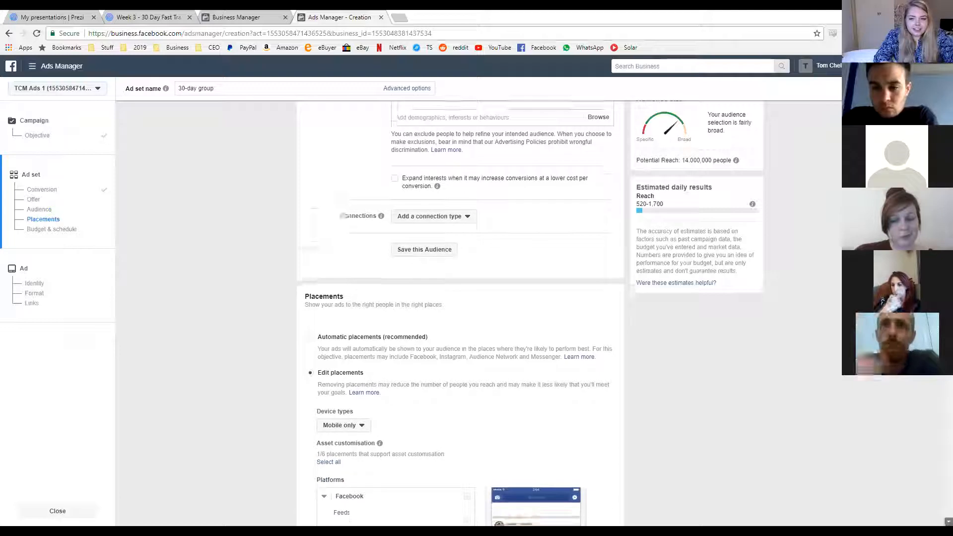
pyautogui.scroll(-3, 460, 313)
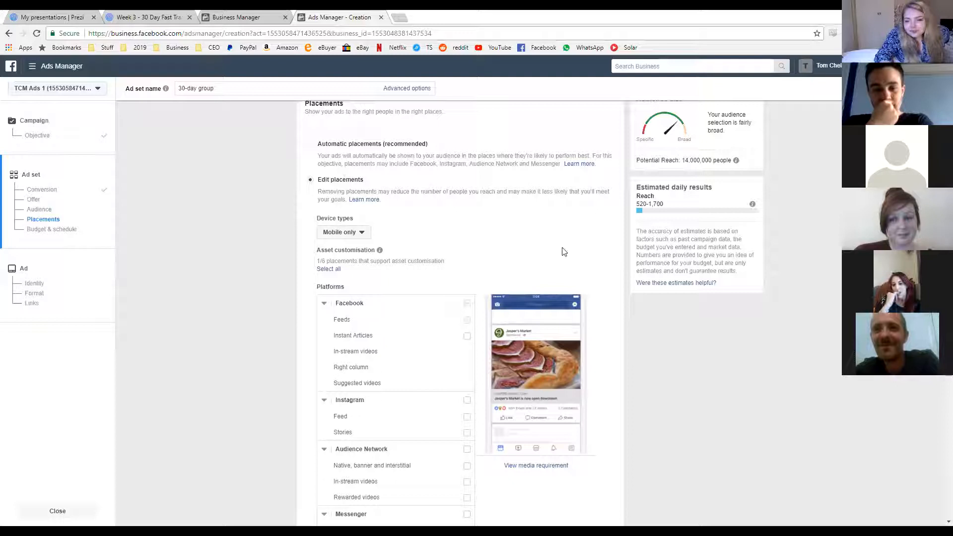
pyautogui.scroll(1, 460, 312)
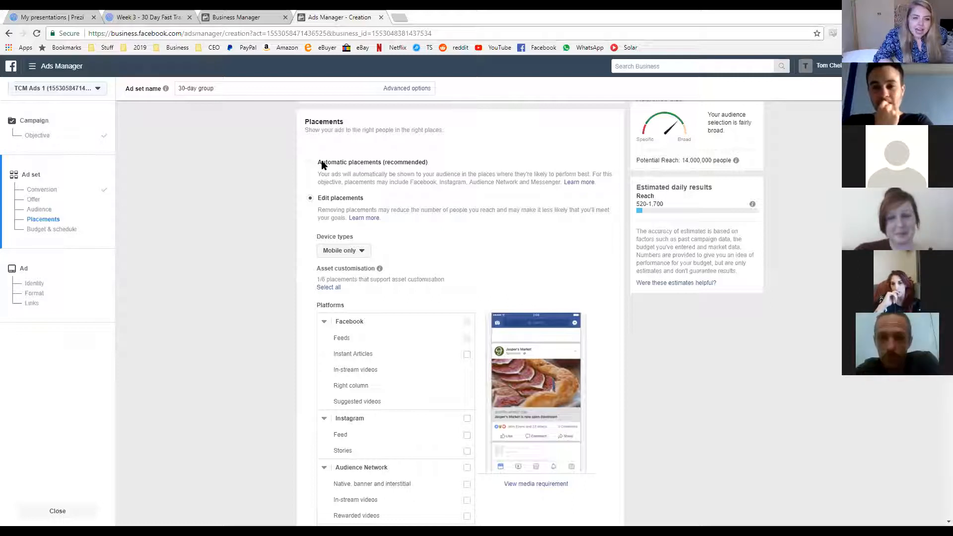
pyautogui.click(309, 165)
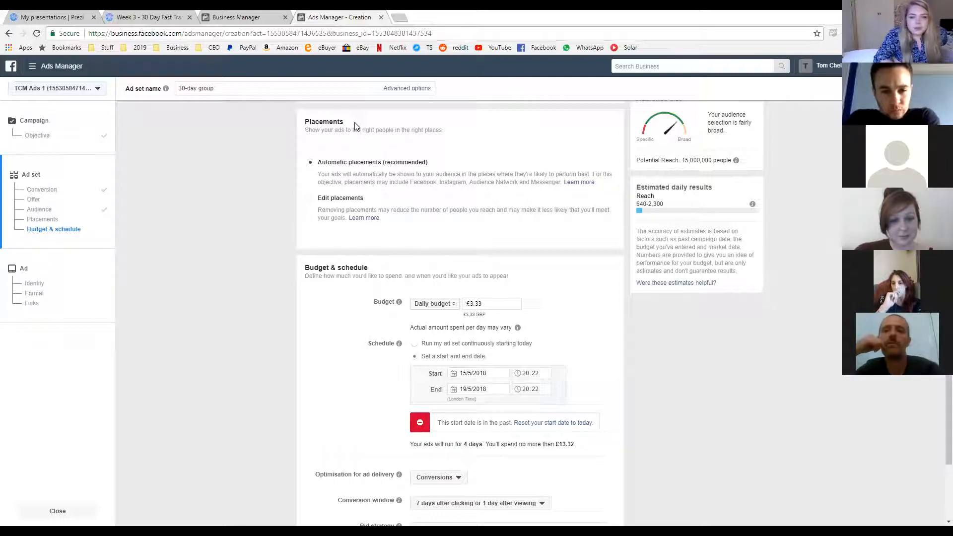
pyautogui.click(311, 200)
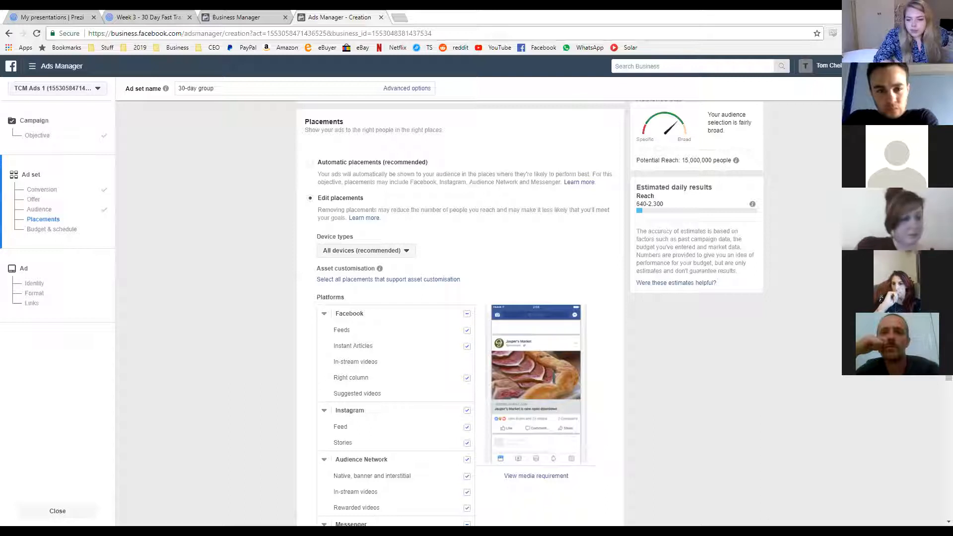
# Step: Remove the Messenger, Audience Network, Instagram, Facebook Instant Articles and Facebook Right column placements, keeping only Facebook Feeds
pyautogui.scroll(-2, 461, 312)
pyautogui.scroll(-2, 460, 311)
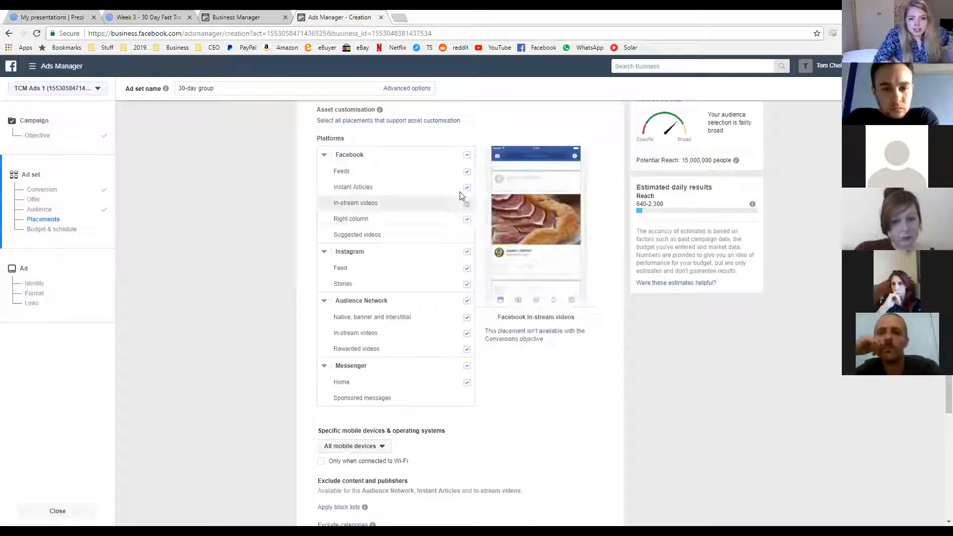
pyautogui.click(466, 367)
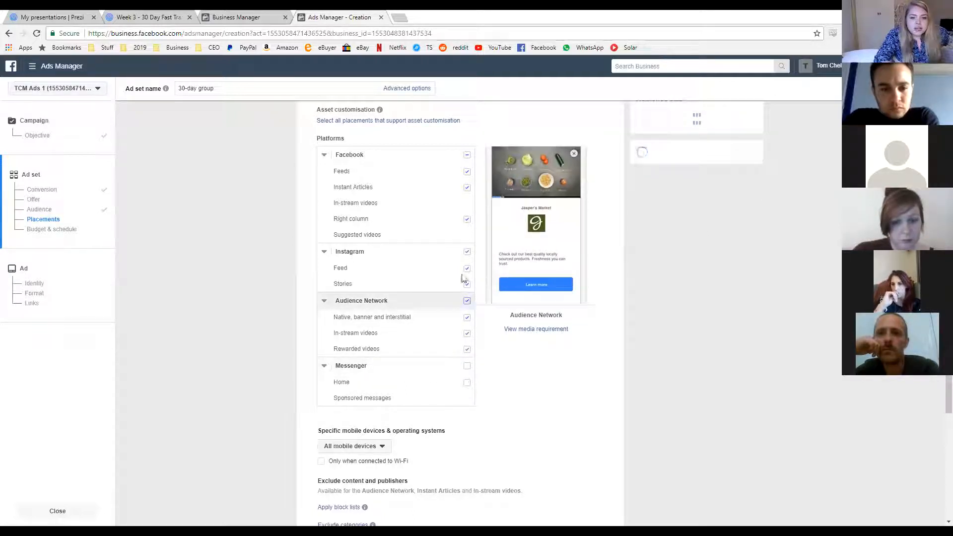
pyautogui.click(466, 302)
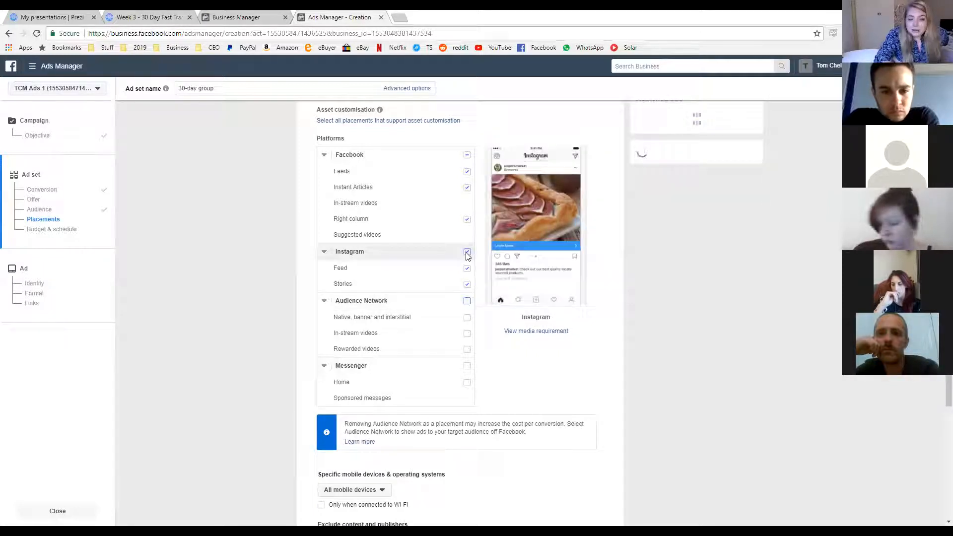
pyautogui.click(466, 253)
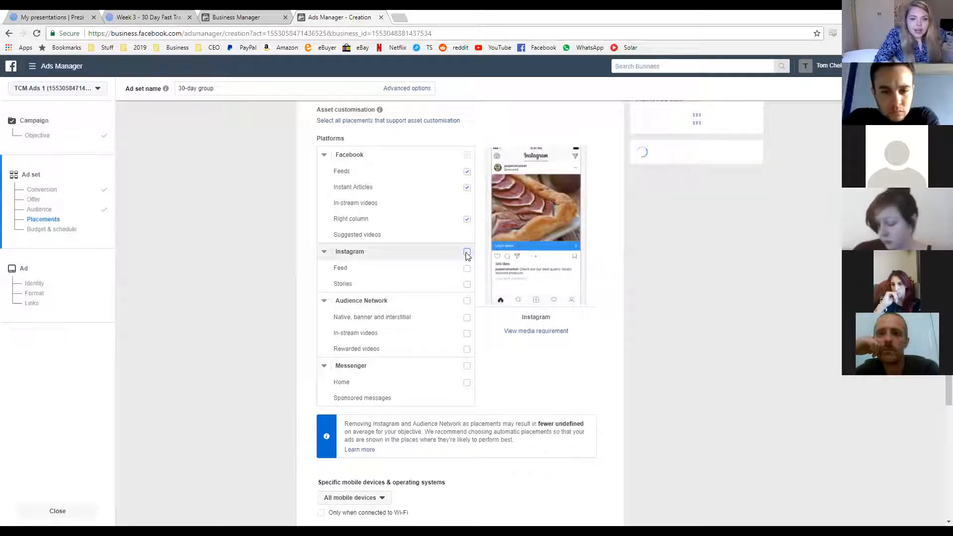
pyautogui.click(467, 188)
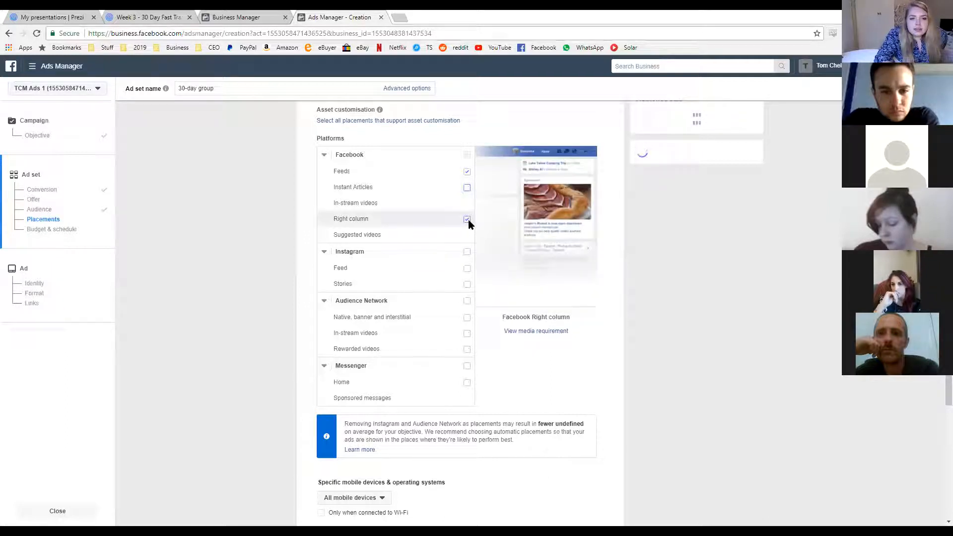
pyautogui.click(467, 219)
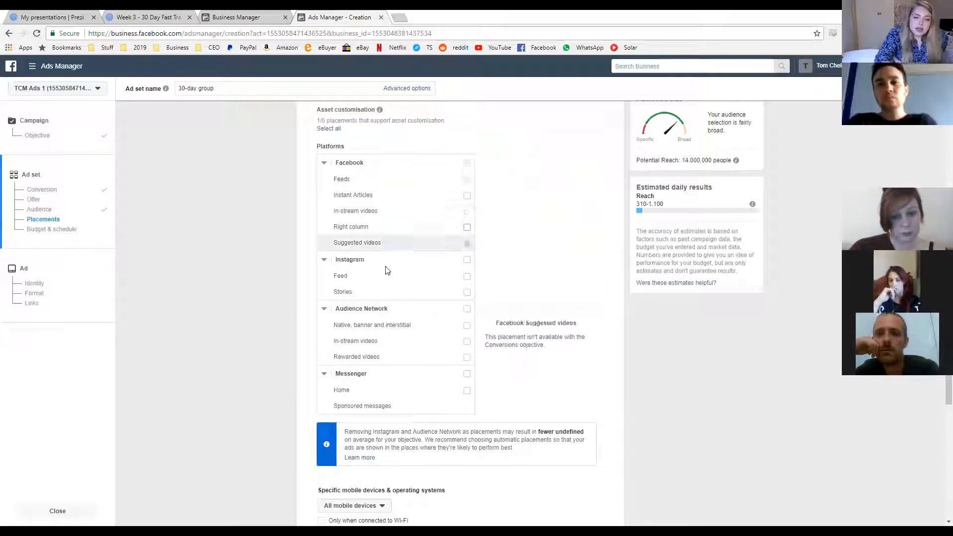
# Step: Add the Instagram Feed placement and remove it again
pyautogui.click(468, 281)
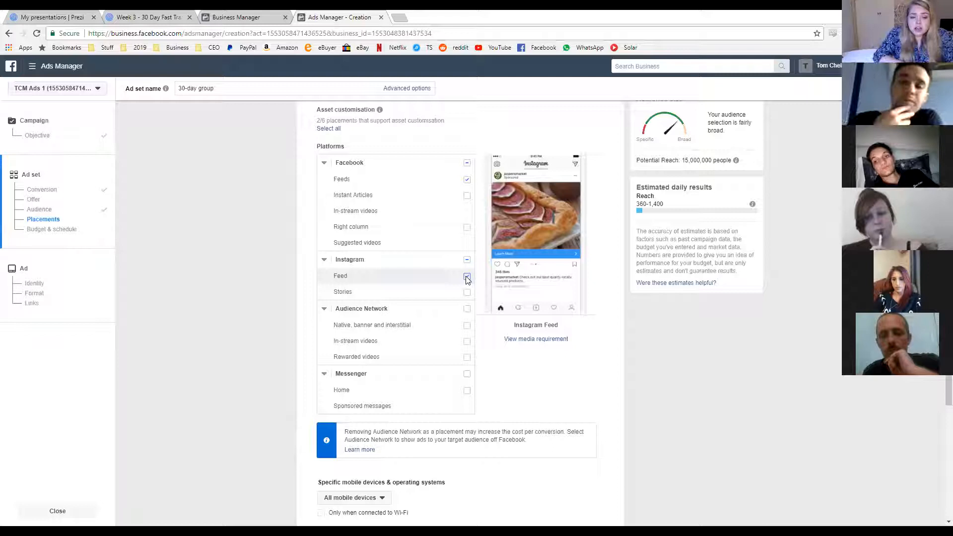
pyautogui.click(466, 277)
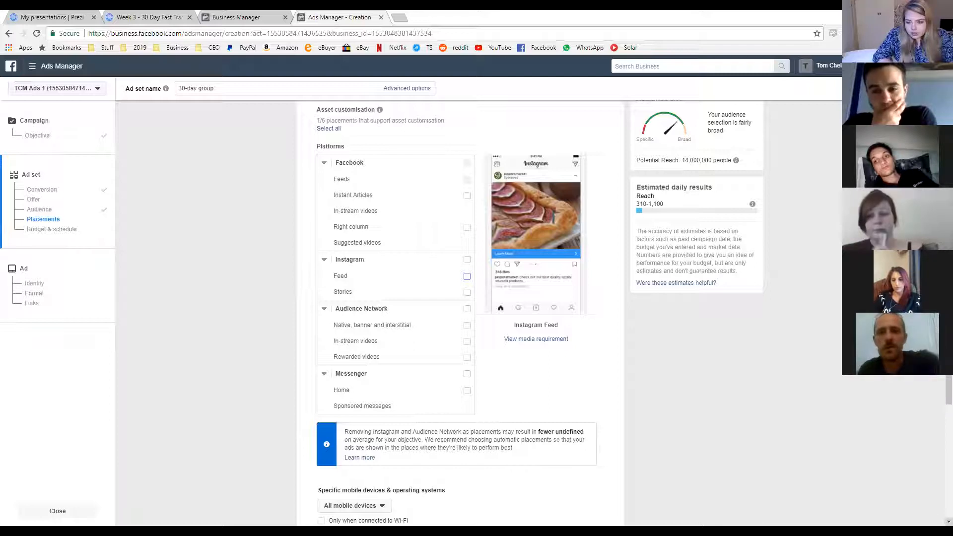
pyautogui.scroll(-2, 460, 310)
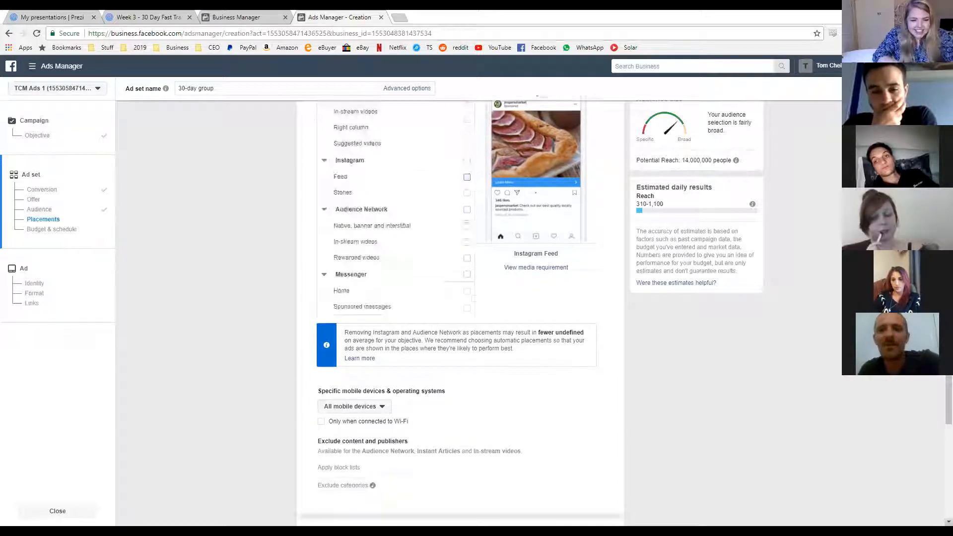
pyautogui.scroll(-2, 460, 310)
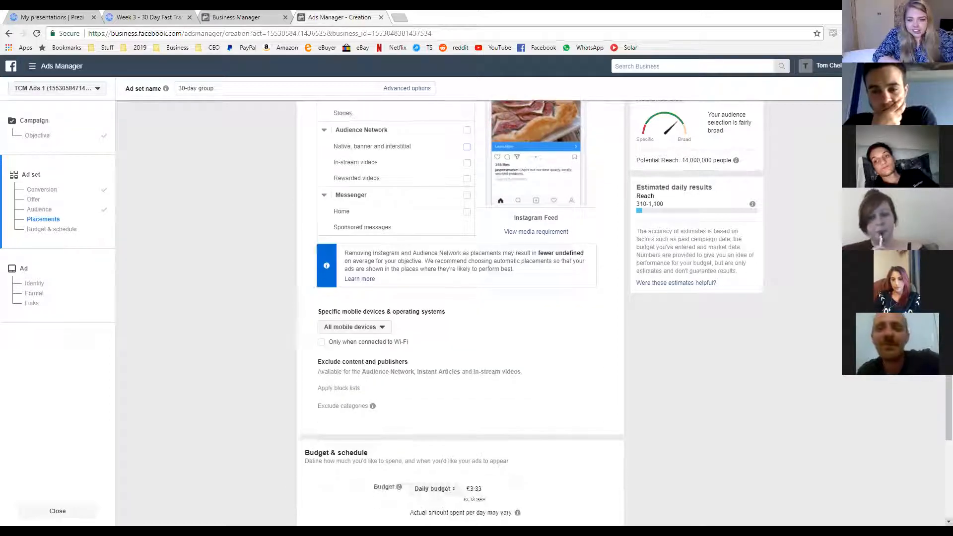
# Step: Set the ad set's daily budget to £5.00
pyautogui.scroll(-1, 460, 310)
pyautogui.scroll(-2, 460, 298)
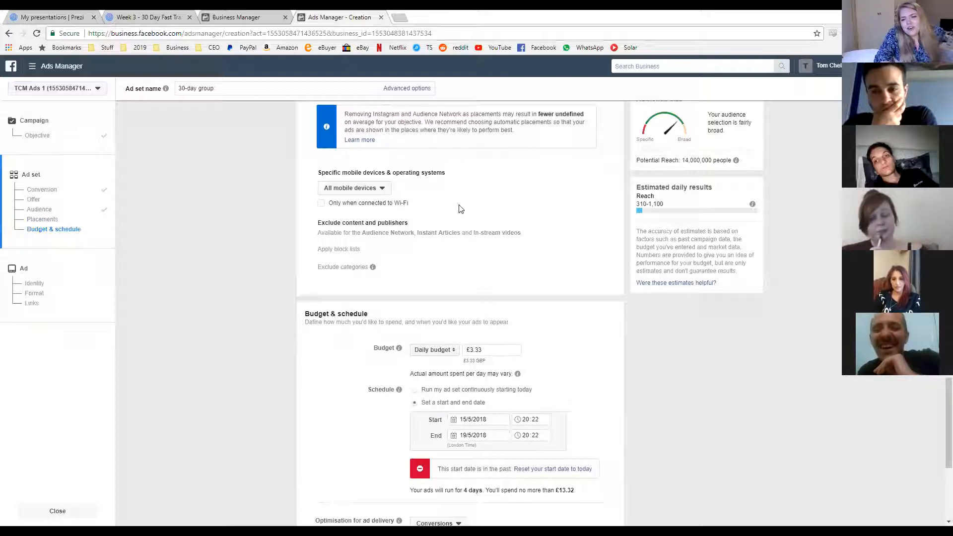
pyautogui.click(495, 351)
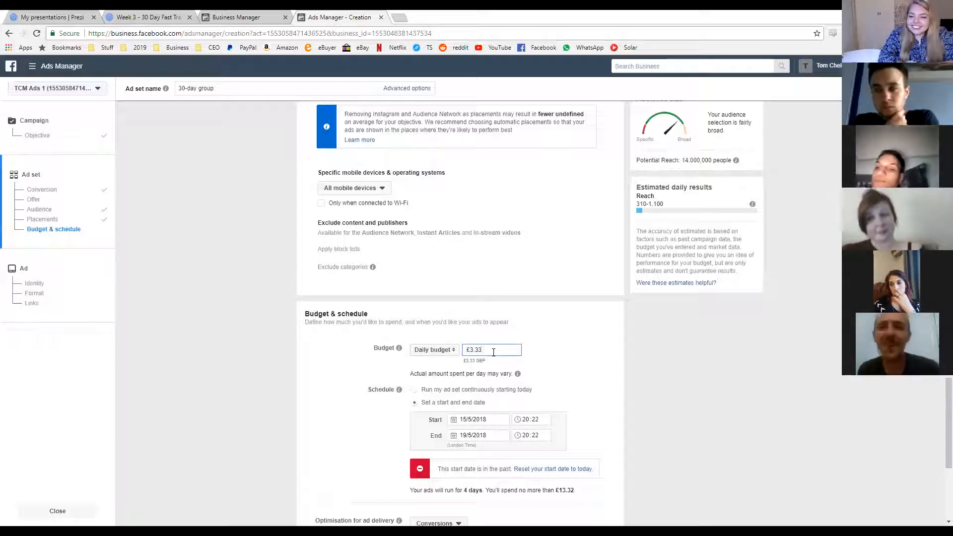
pyautogui.press('BackSpace')
pyautogui.press('BackSpace')
pyautogui.press('BackSpace')
pyautogui.press('BackSpace')
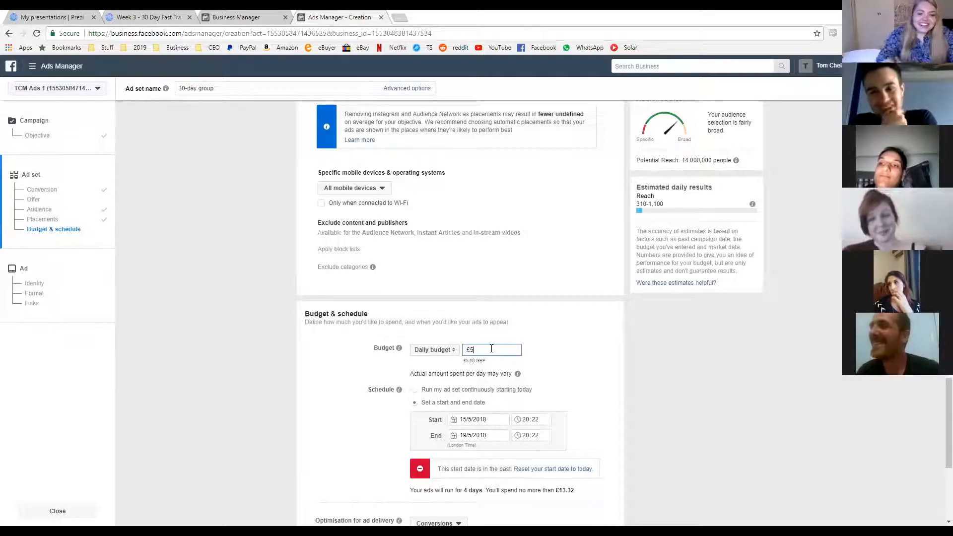
pyautogui.click(635, 420)
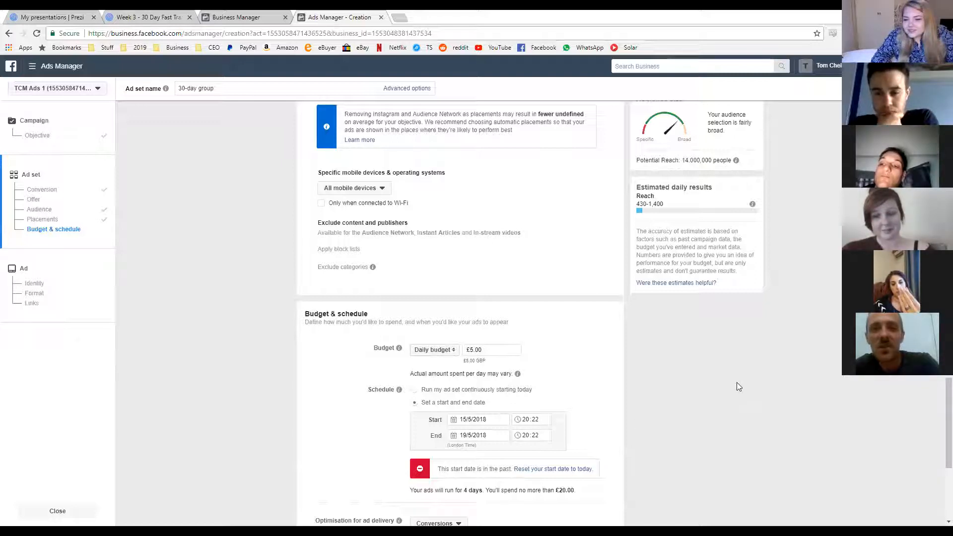
# Step: Keep the budget type as Daily budget and schedule the ad set to run continuously starting today
pyautogui.moveTo(938, 402); pyautogui.dragTo(938, 425)
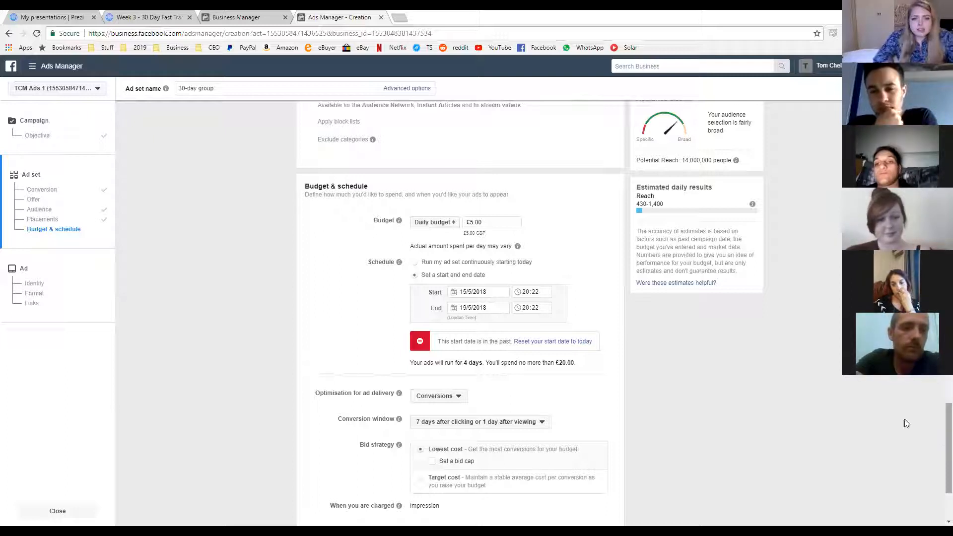
pyautogui.click(439, 222)
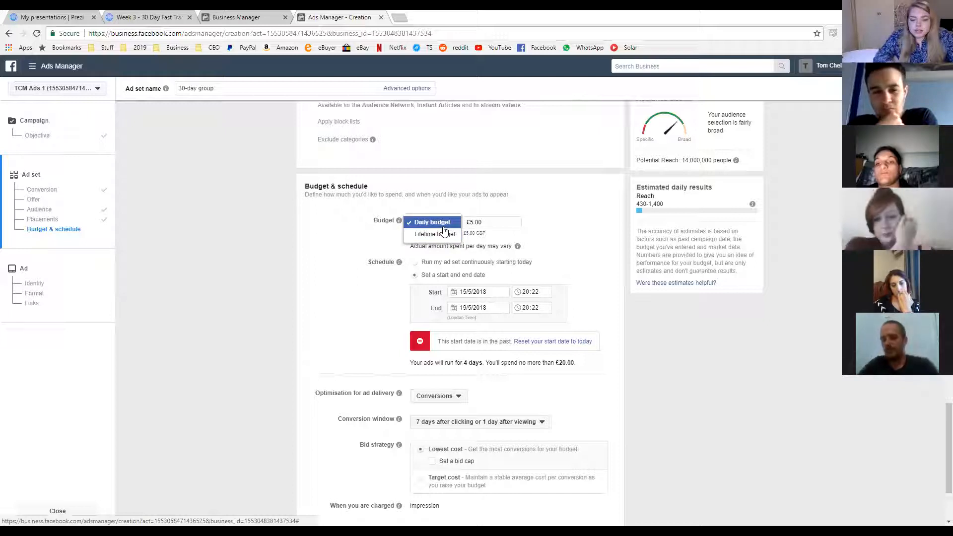
pyautogui.click(443, 227)
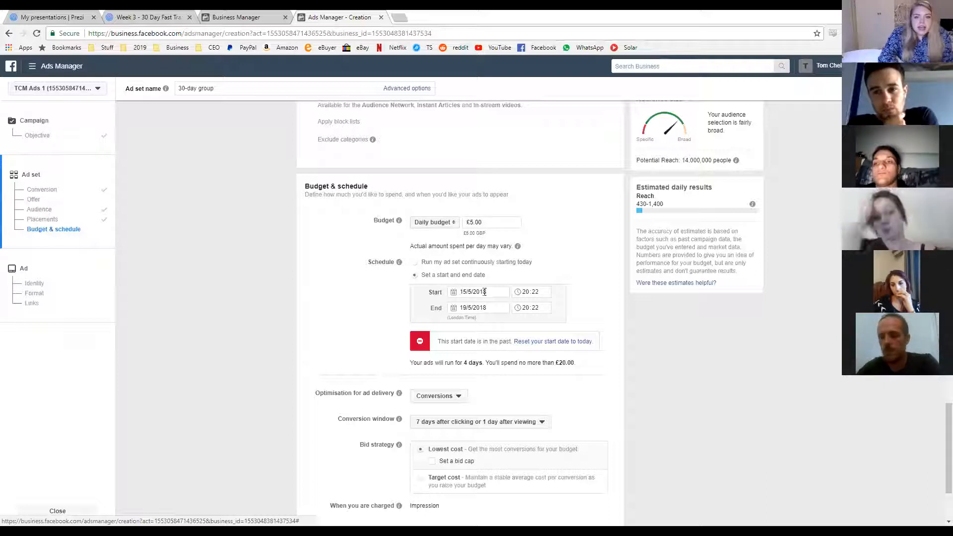
pyautogui.click(455, 265)
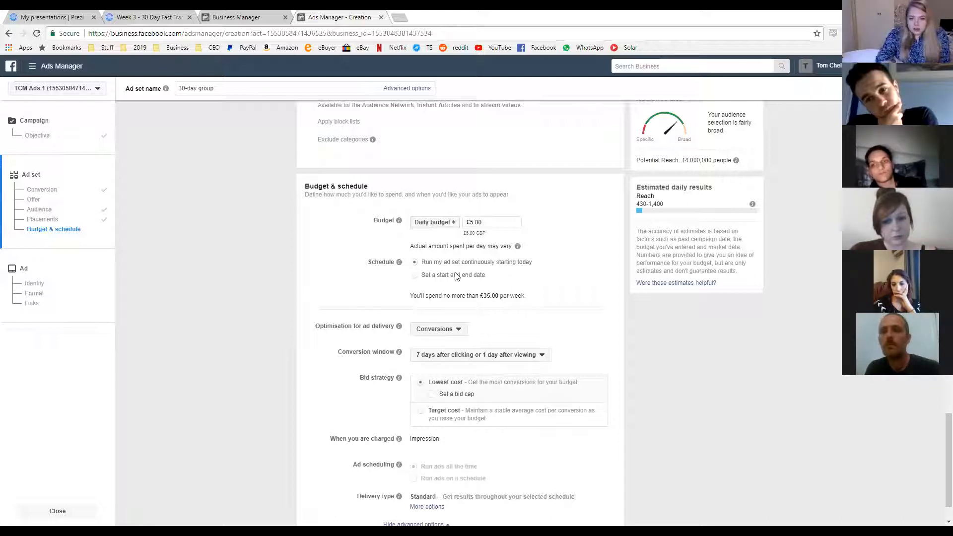
# Step: Keep Conversions as the ad delivery optimisation and set the conversion window to 1 day after clicking or viewing
pyautogui.click(444, 332)
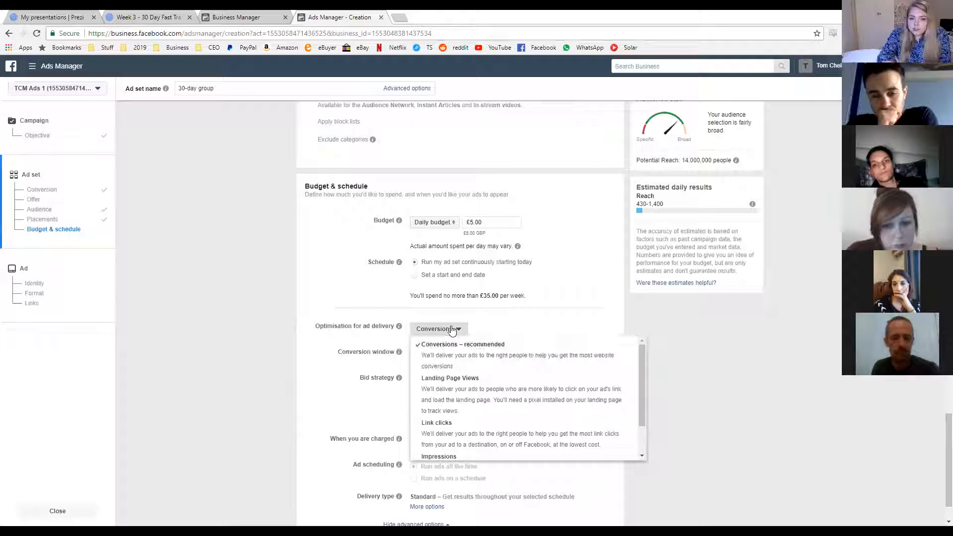
pyautogui.click(452, 329)
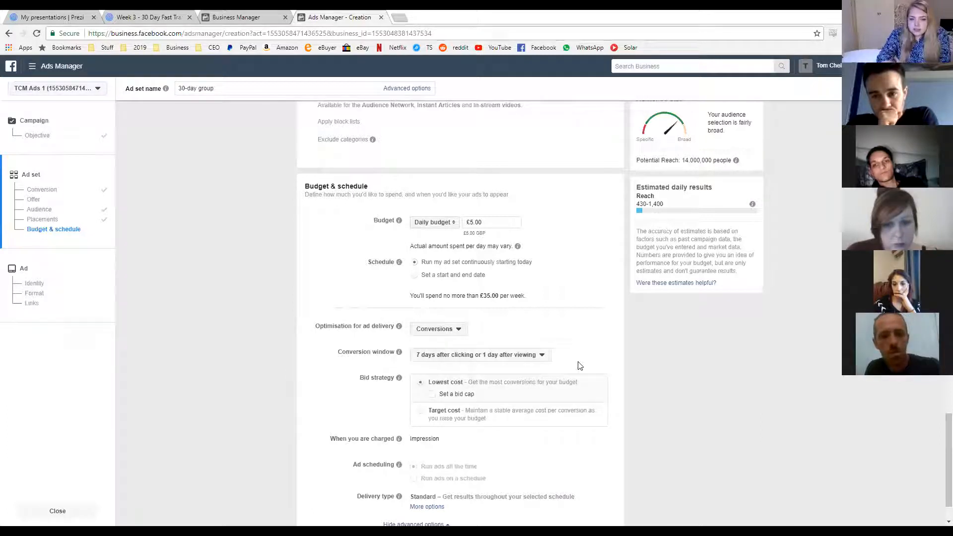
pyautogui.click(540, 356)
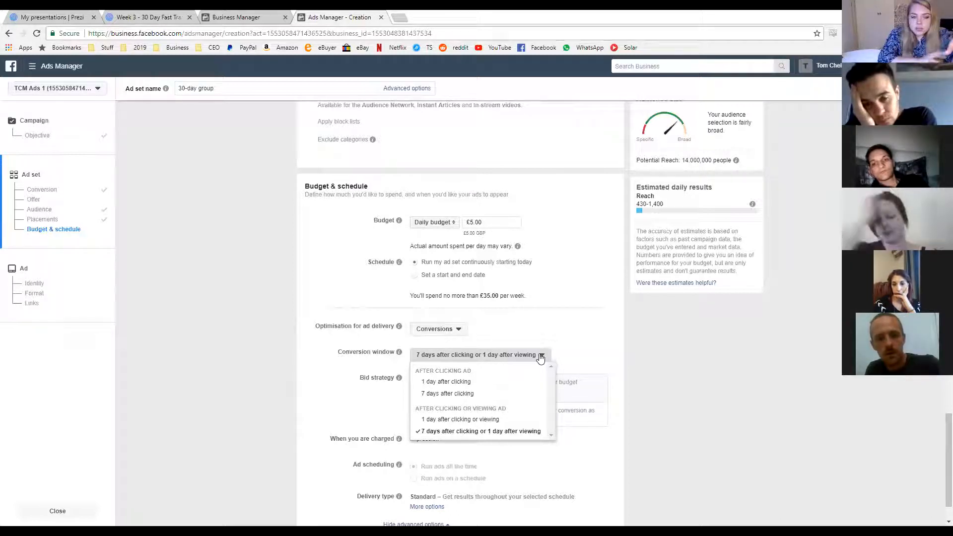
pyautogui.click(504, 419)
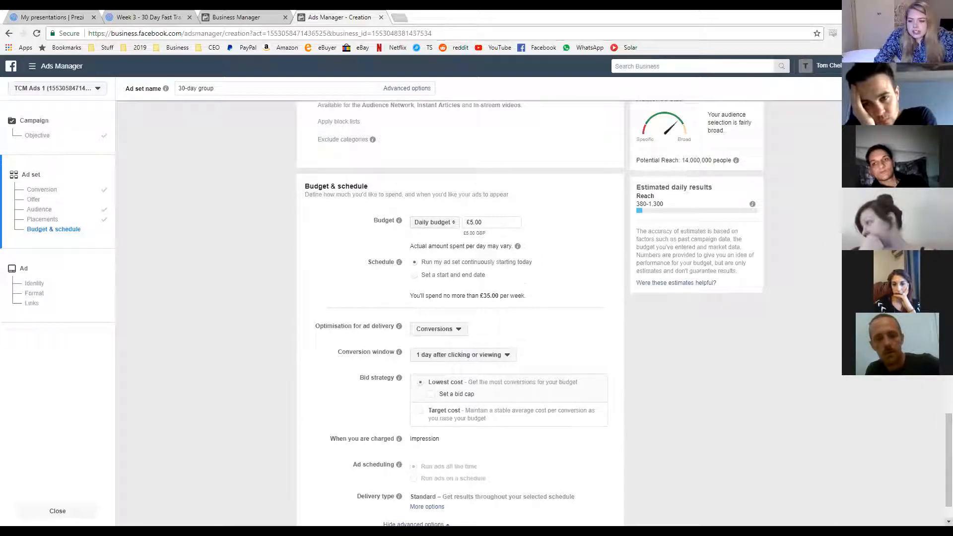
# Step: Continue from the ad set to the ad setup and name the ad "30-Day Group"
pyautogui.scroll(-2, 946, 520)
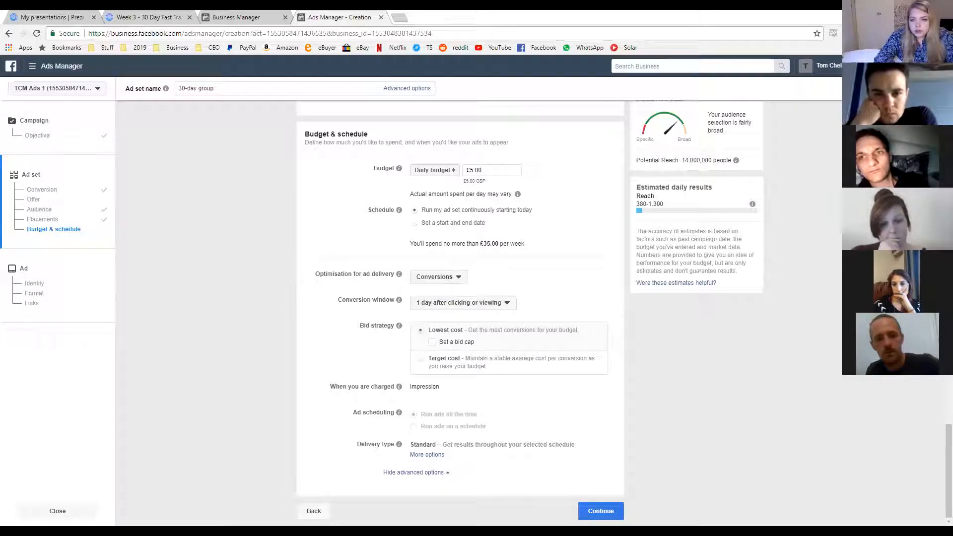
pyautogui.click(609, 511)
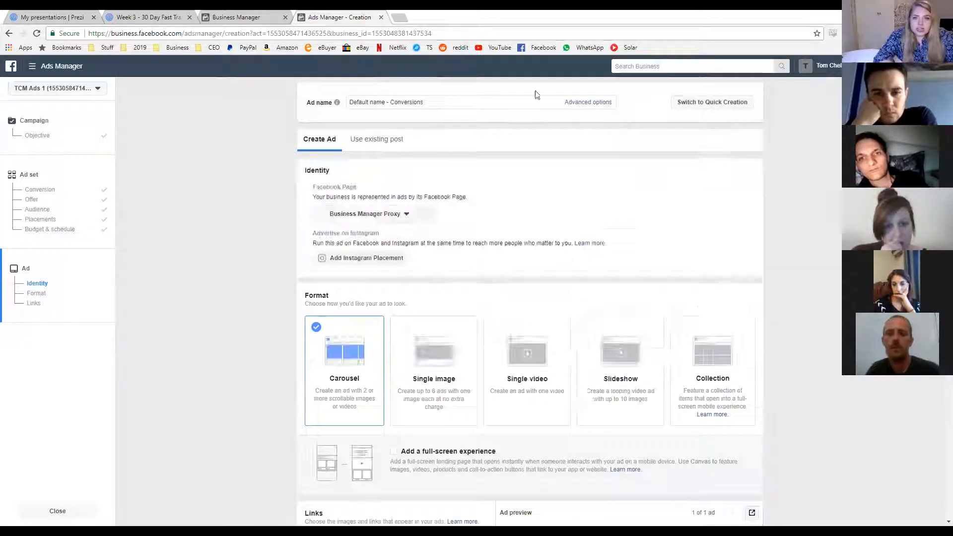
pyautogui.moveTo(505, 109); pyautogui.dragTo(371, 106)
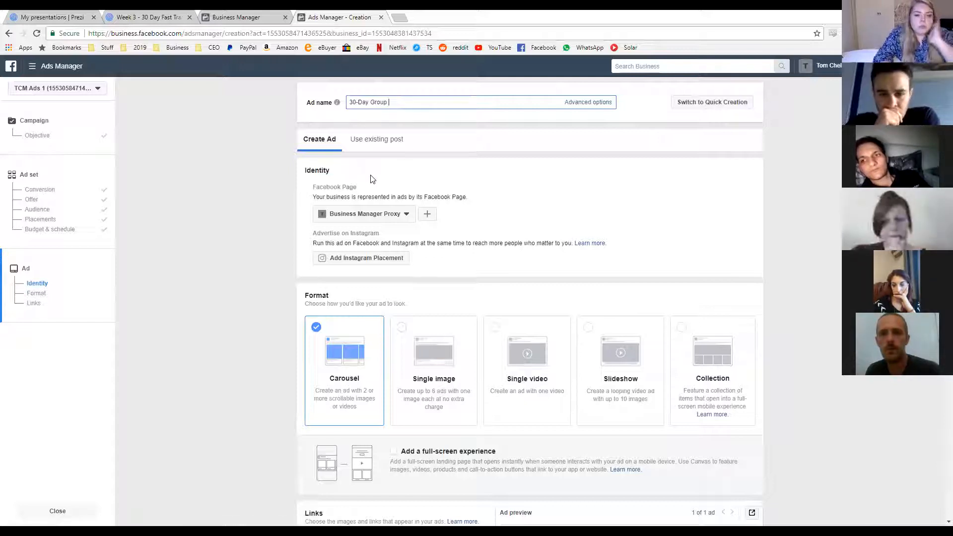
# Step: Change the ad's Facebook Page from Business Manager Proxy to the second page in the Personal group
pyautogui.click(399, 219)
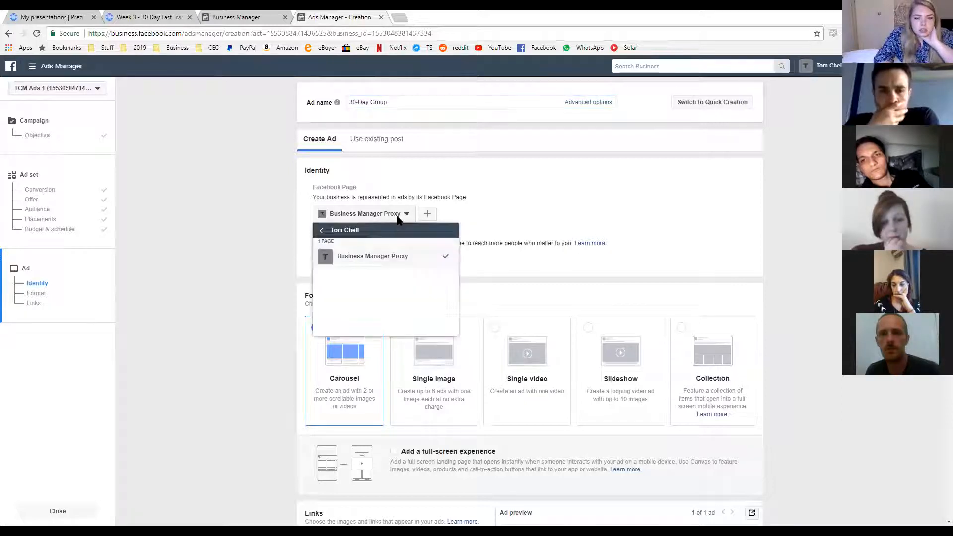
pyautogui.click(360, 262)
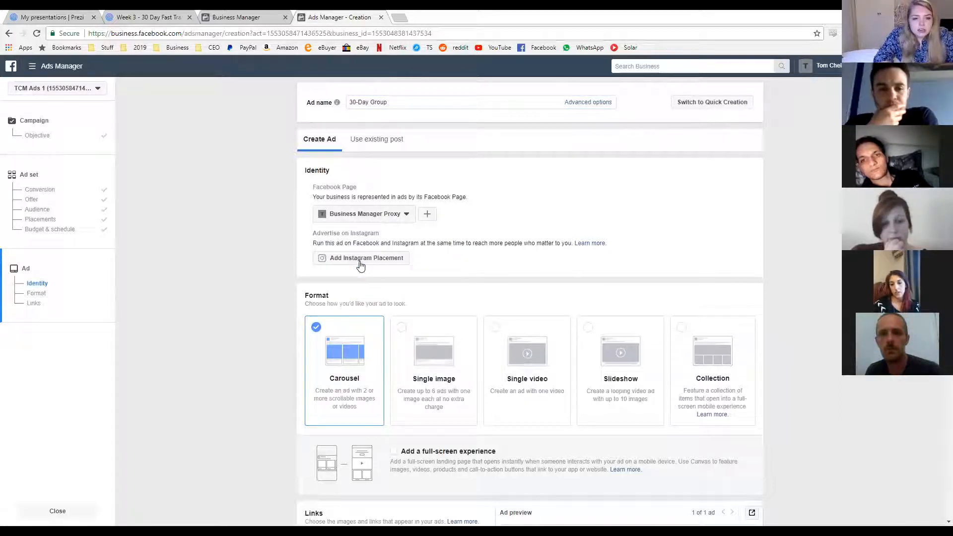
pyautogui.click(372, 218)
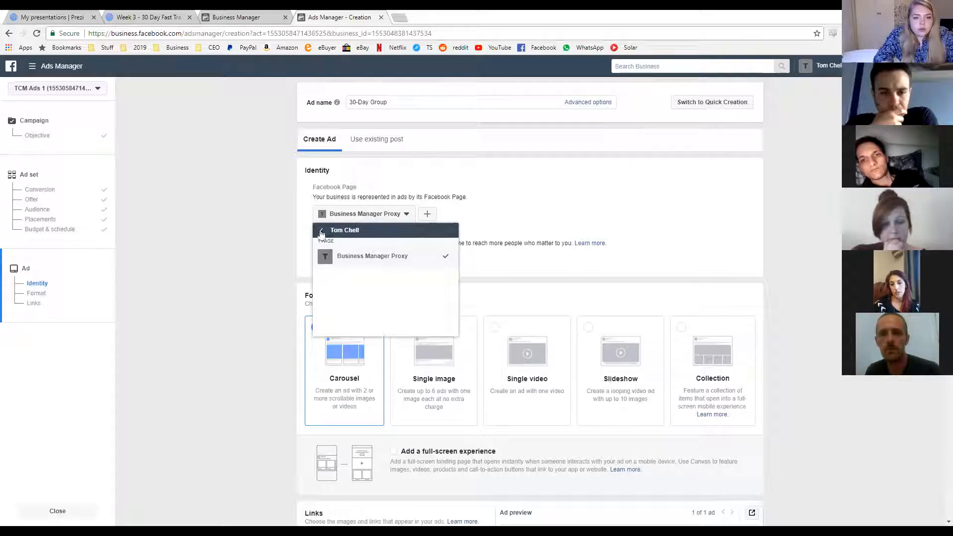
pyautogui.click(320, 232)
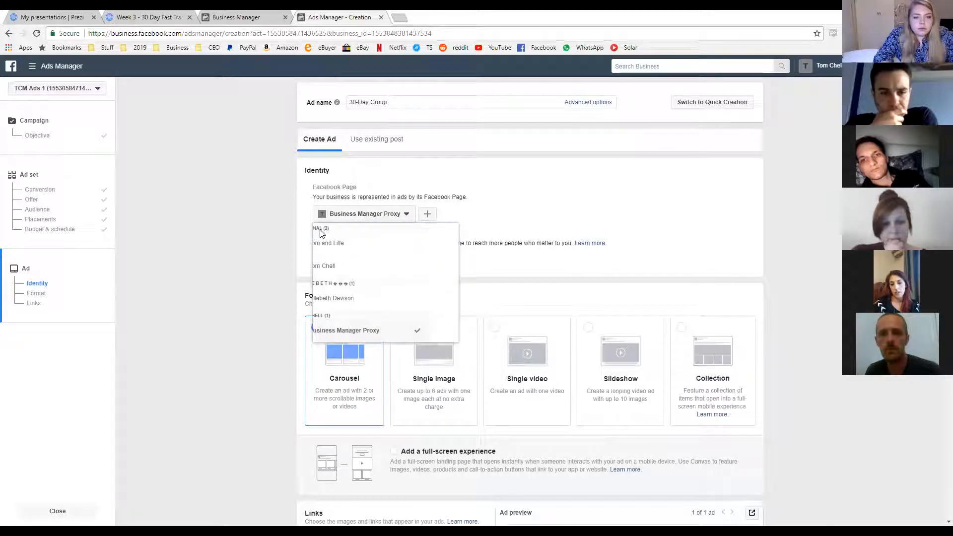
pyautogui.click(350, 267)
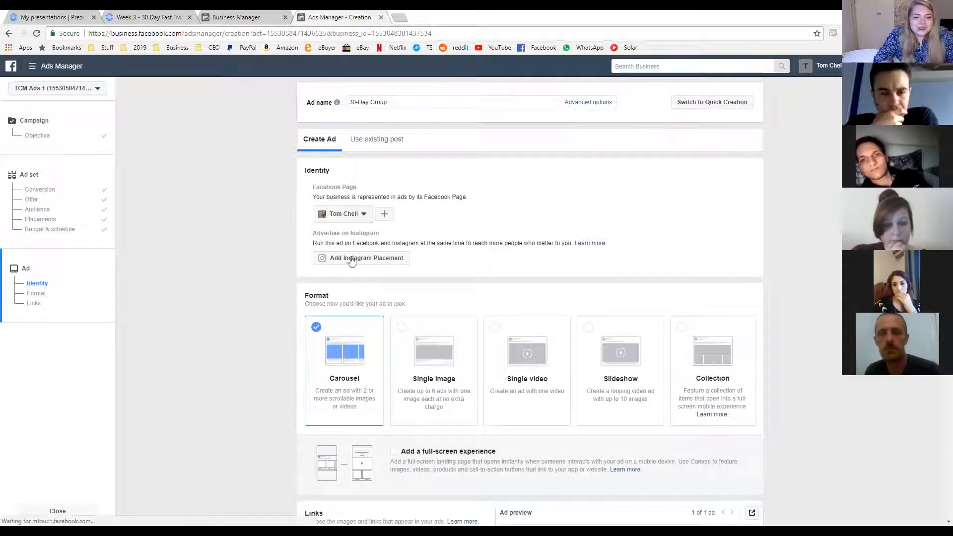
pyautogui.click(363, 214)
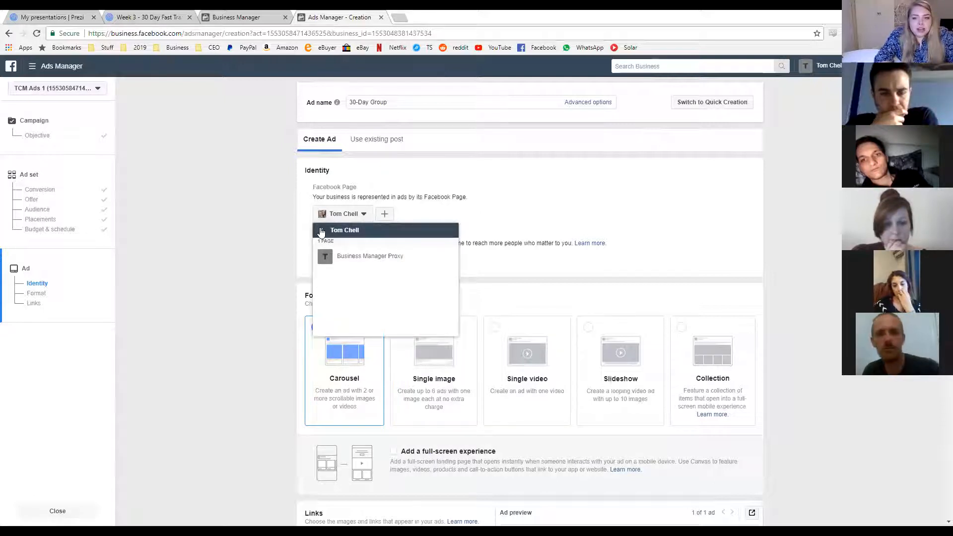
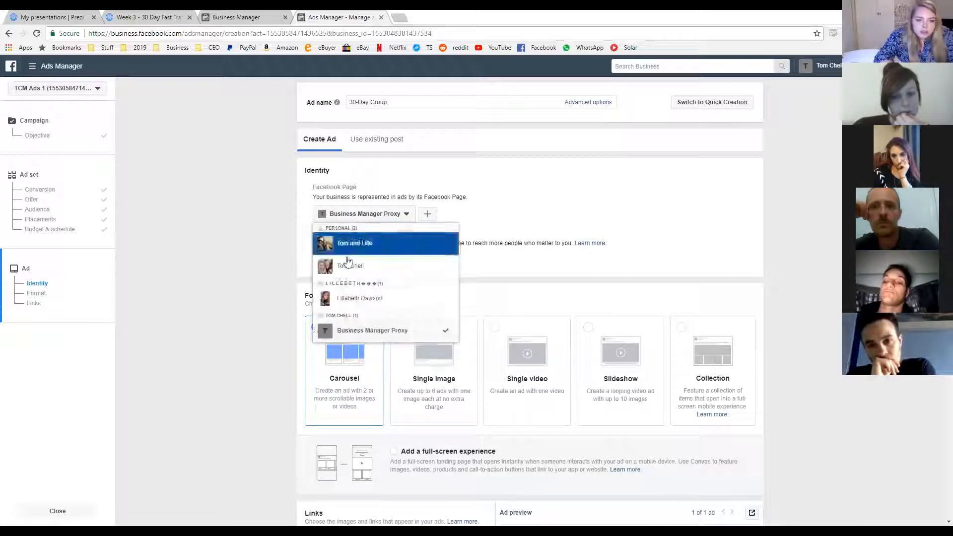
pyautogui.click(350, 266)
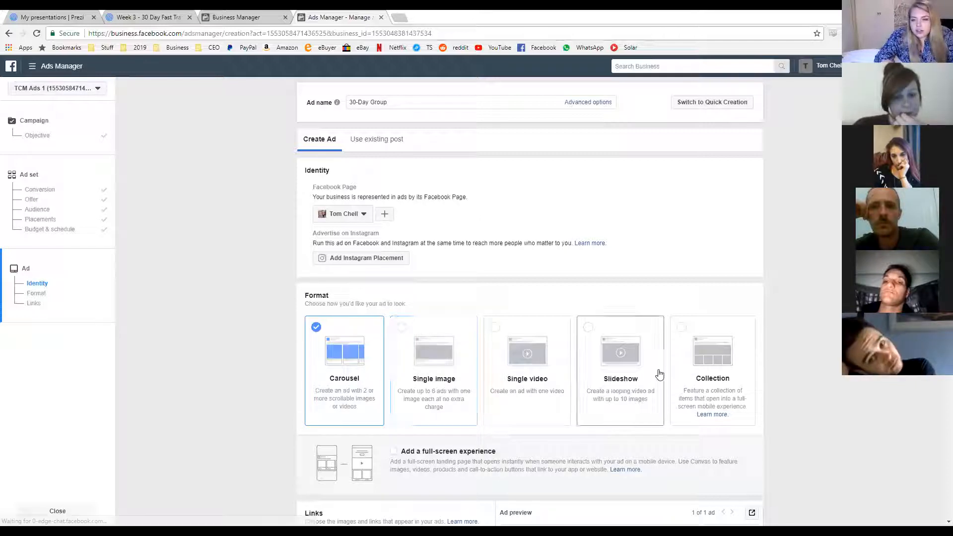
# Step: Review the available ad formats and choose Single image for the ad
pyautogui.scroll(-3, 530, 318)
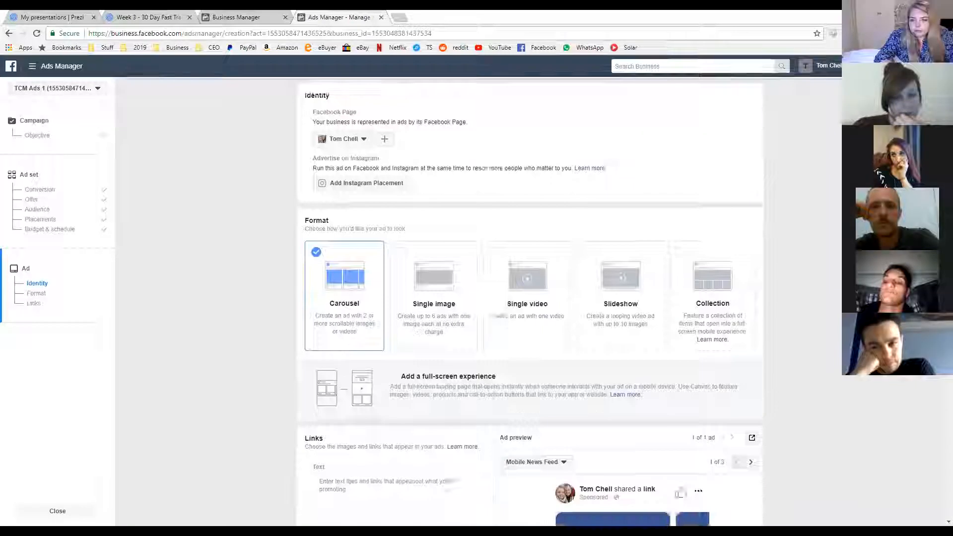
pyautogui.scroll(2, 530, 318)
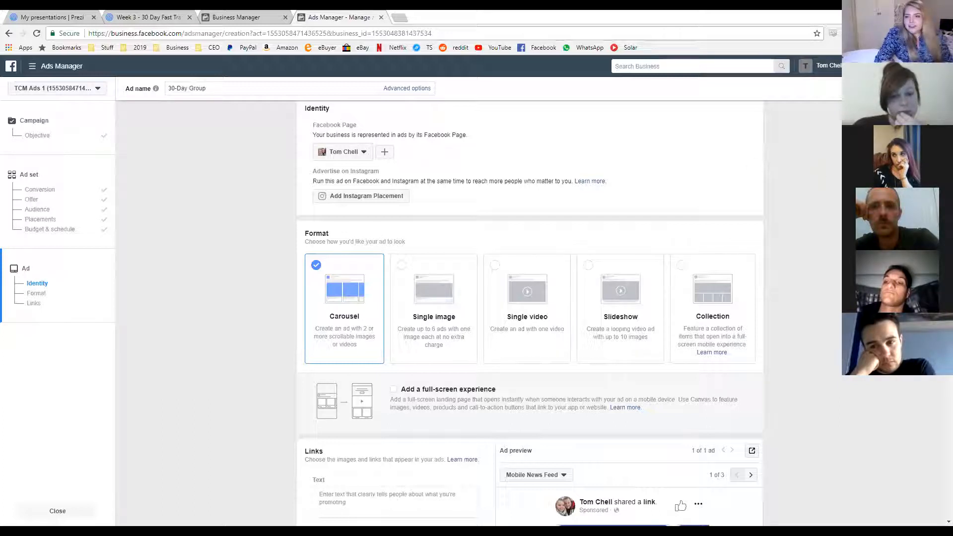
pyautogui.scroll(-2, 530, 317)
pyautogui.scroll(1, 530, 317)
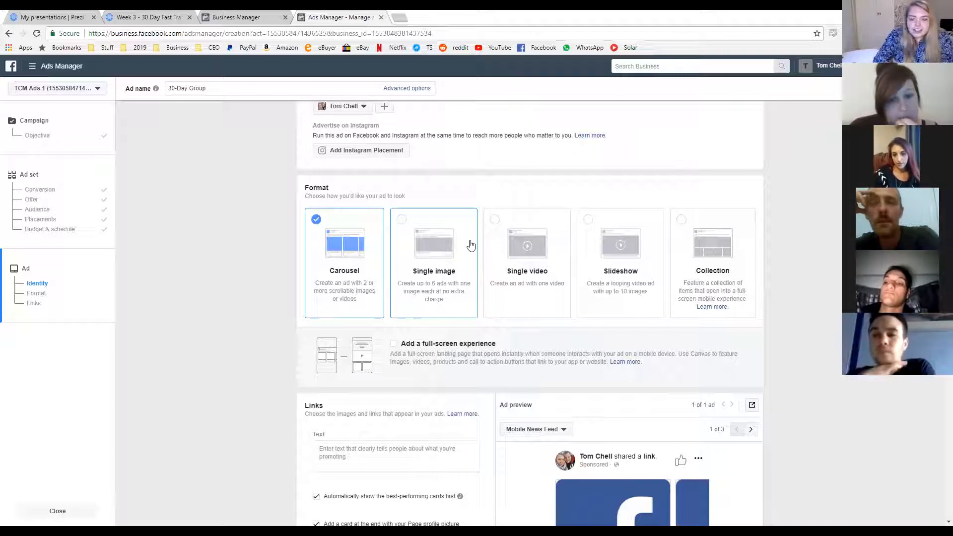
pyautogui.click(470, 245)
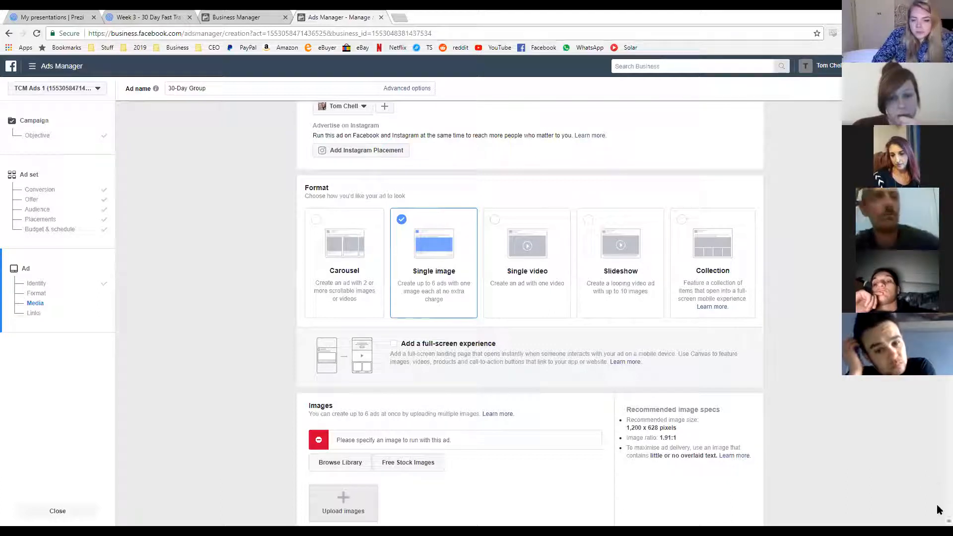
# Step: Add the account library image of three women jumping on a beach to the ad and view the Links settings
pyautogui.scroll(-1, 948, 521)
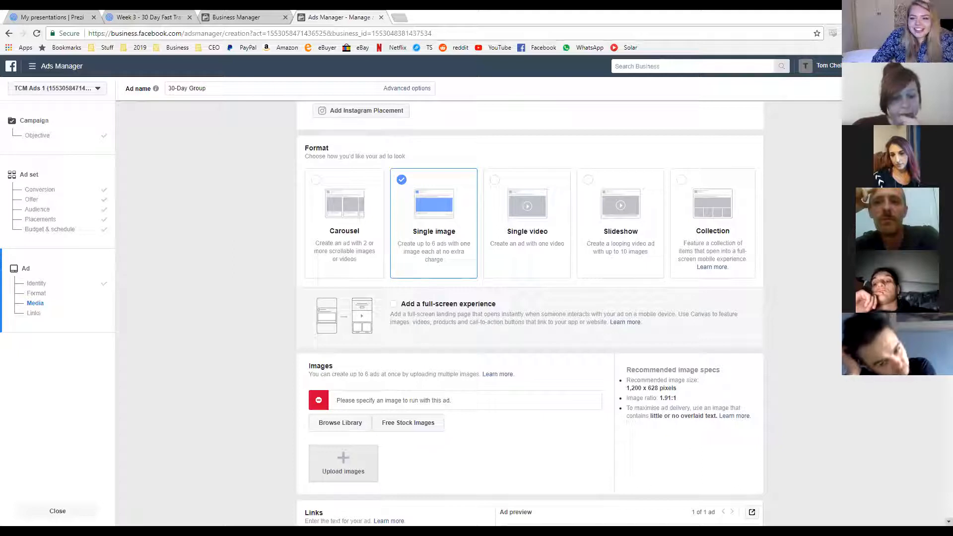
pyautogui.scroll(-2, 530, 312)
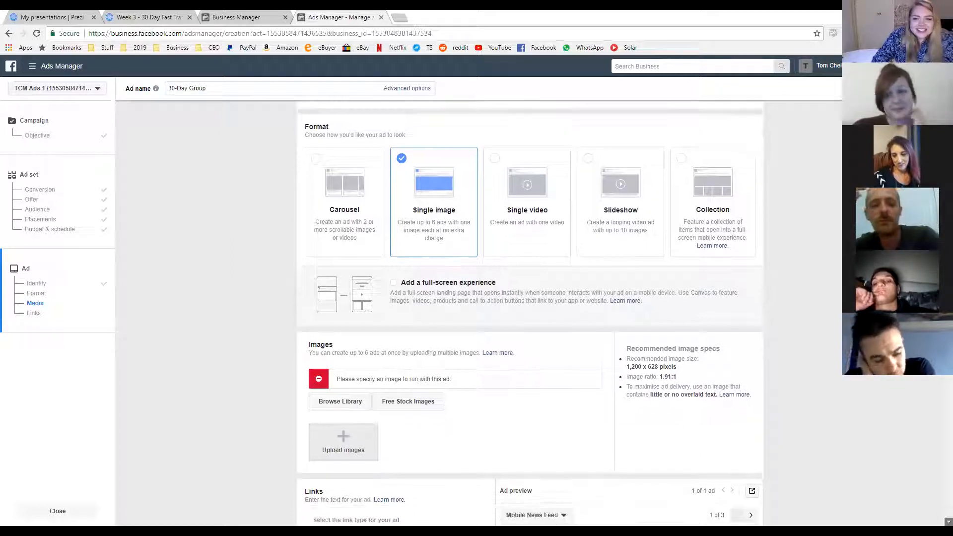
pyautogui.scroll(-2, 530, 313)
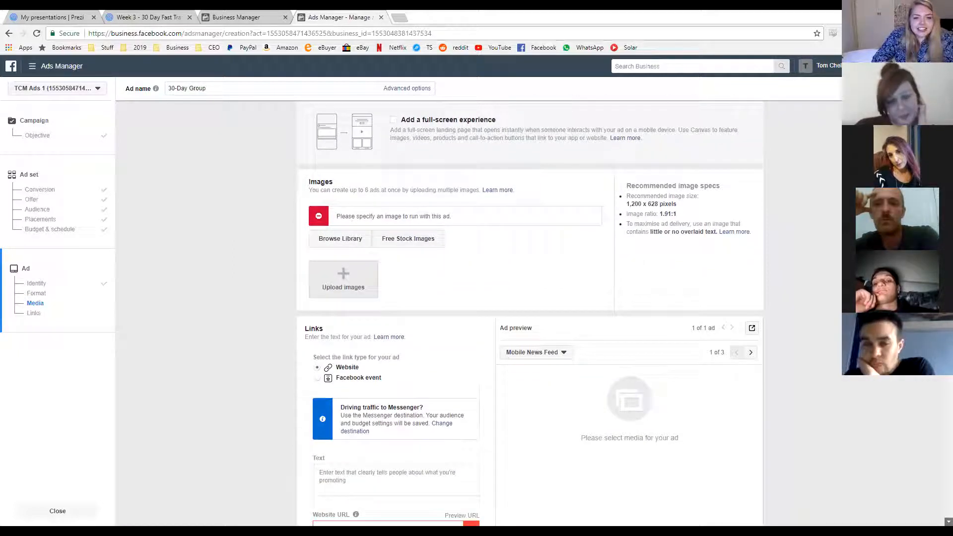
pyautogui.click(341, 228)
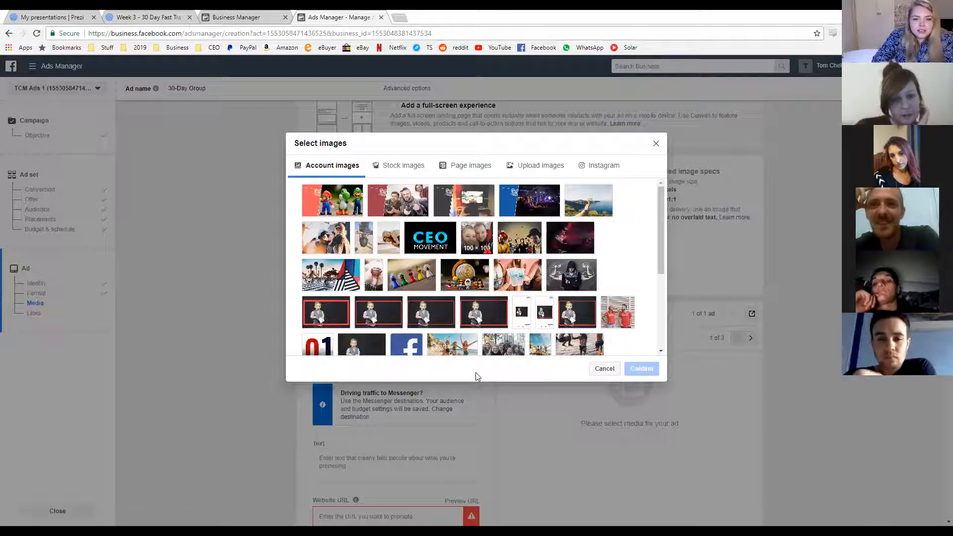
pyautogui.click(463, 347)
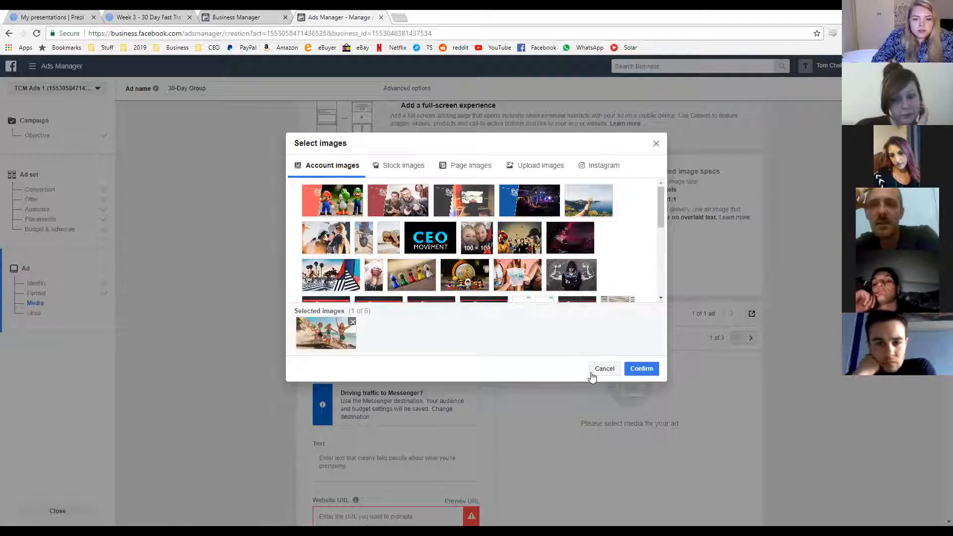
pyautogui.click(654, 369)
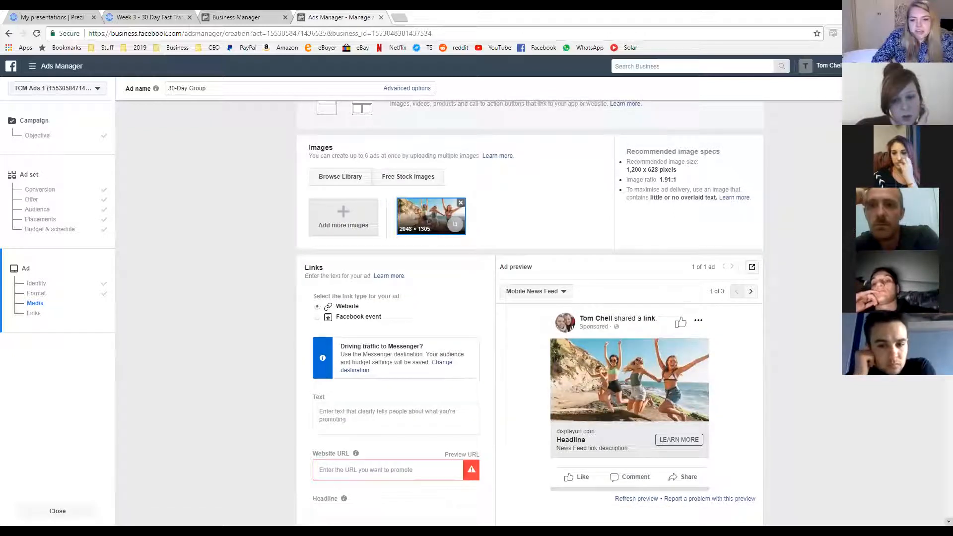
pyautogui.scroll(-2, 878, 179)
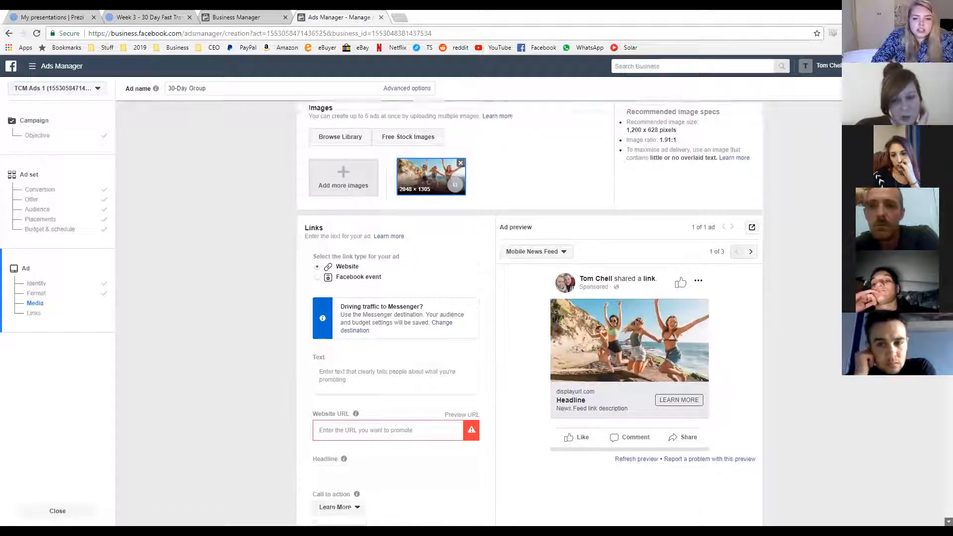
pyautogui.scroll(-1, 938, 425)
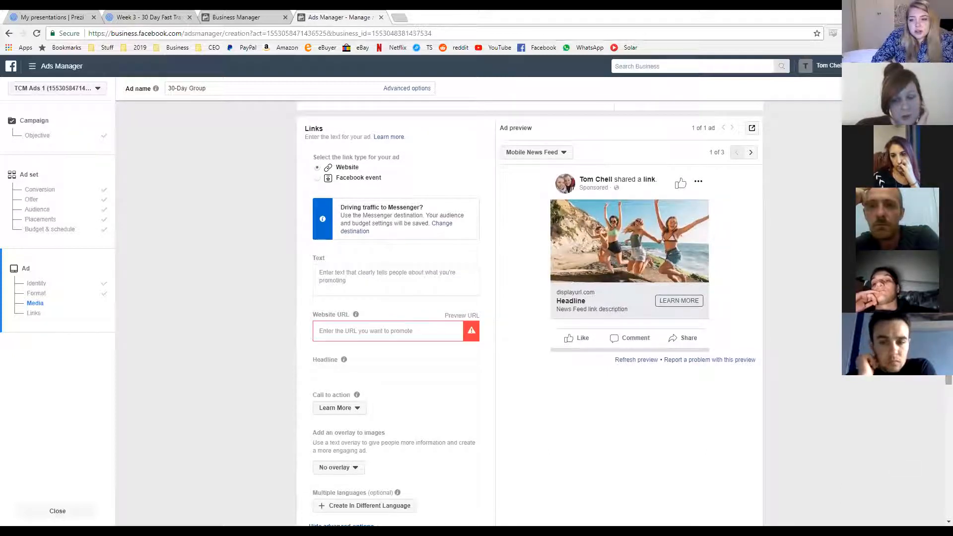
# Step: Crop the ad's beach image so the frame sits against the photo's upper edge, and apply the crop
pyautogui.scroll(3, 529, 297)
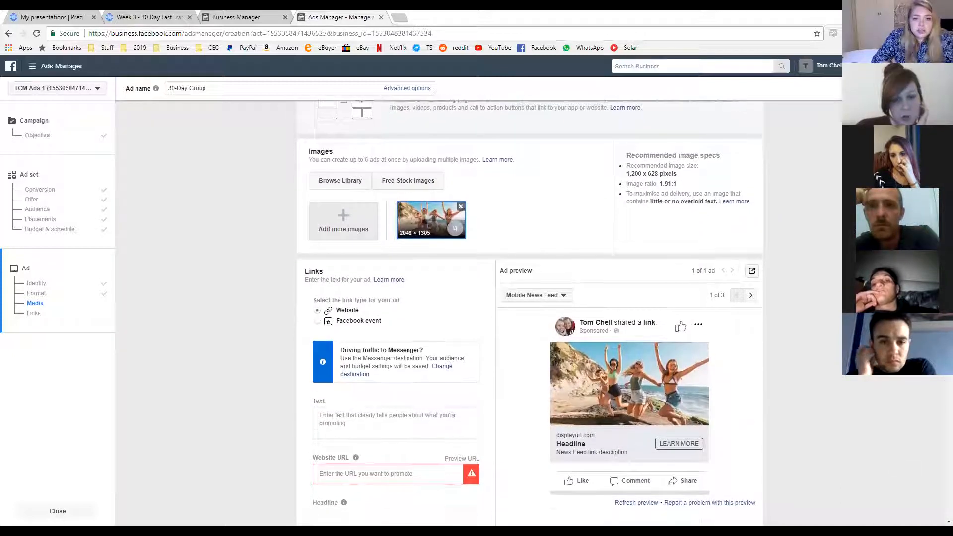
pyautogui.scroll(-2, 878, 179)
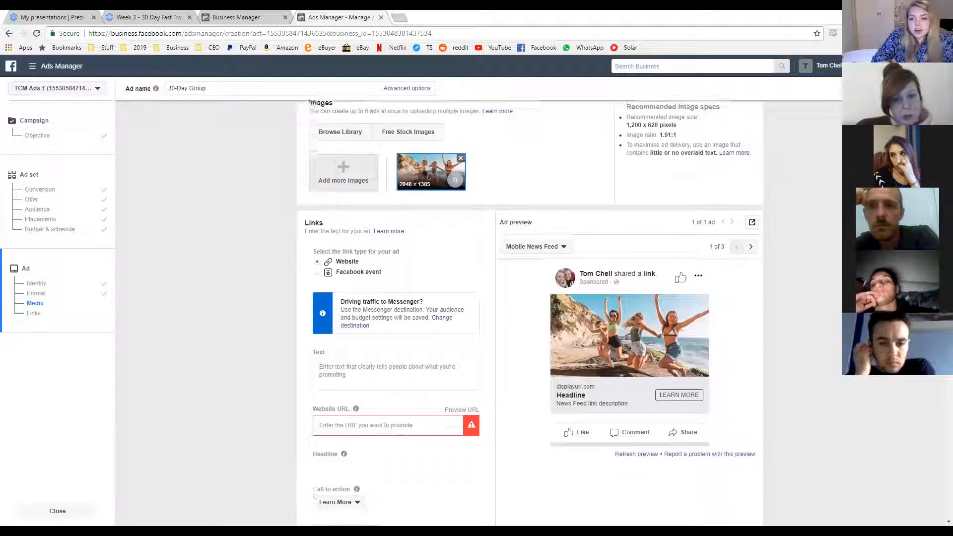
pyautogui.scroll(-2, 529, 313)
pyautogui.scroll(2, 529, 313)
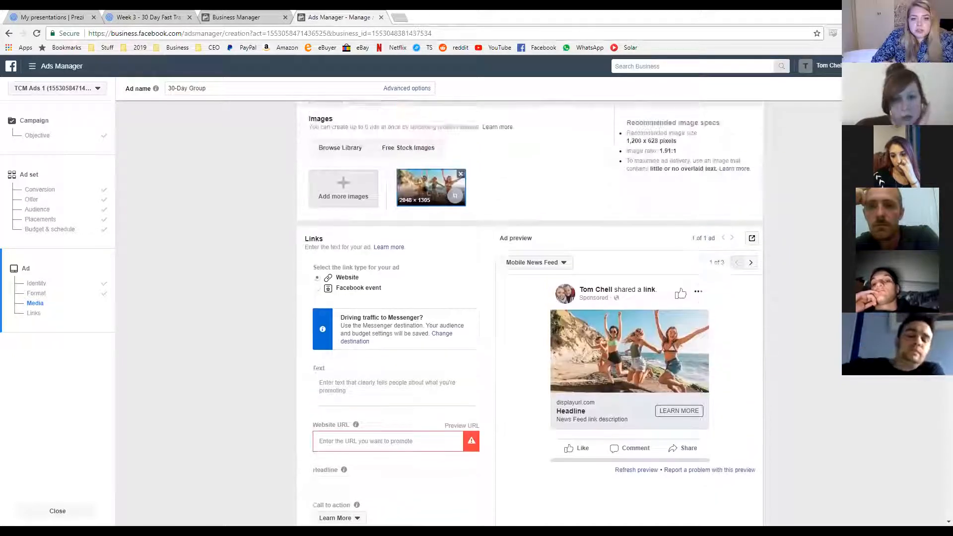
pyautogui.click(457, 197)
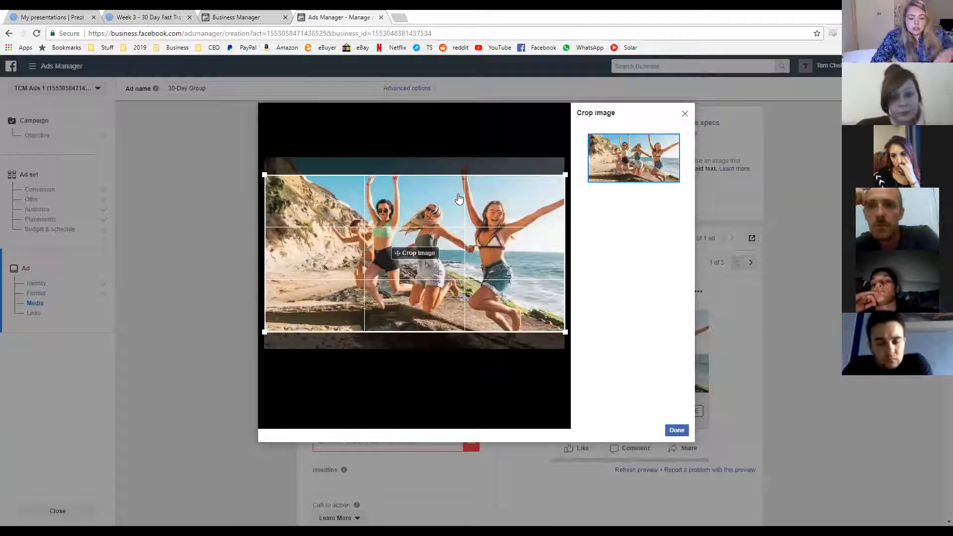
pyautogui.moveTo(458, 199); pyautogui.dragTo(464, 180)
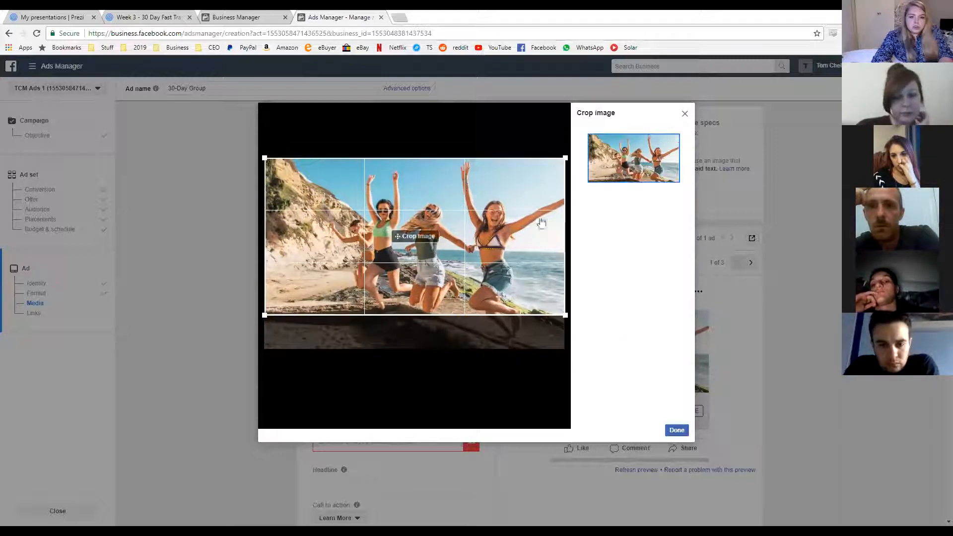
pyautogui.click(669, 430)
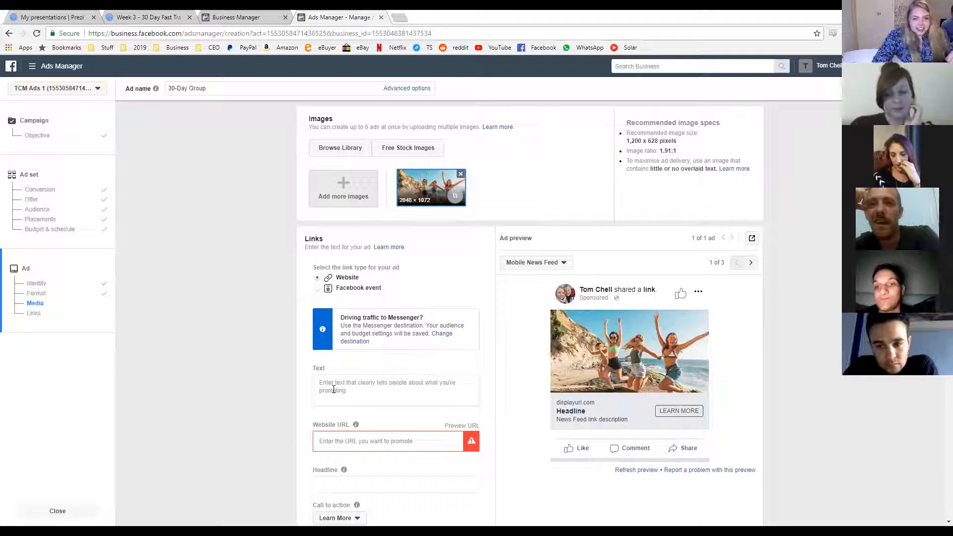
# Step: Enter "Hello 30-Day group" as the ad's main text in the Links settings
pyautogui.scroll(-3, 806, 397)
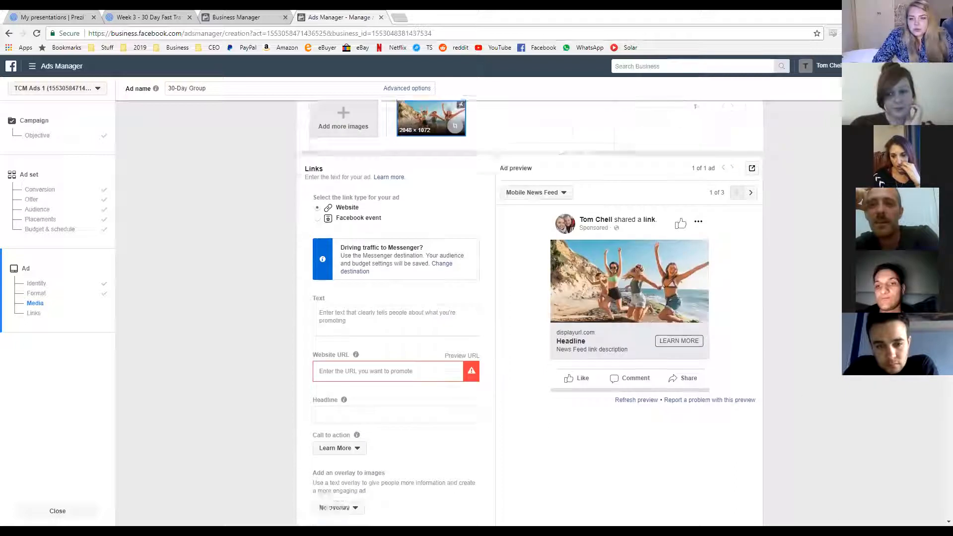
pyautogui.click(425, 255)
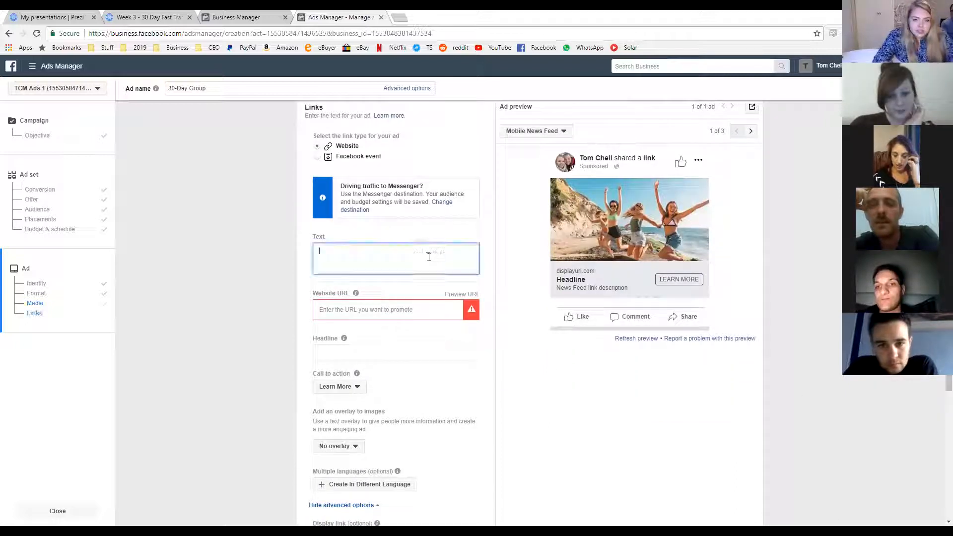
pyautogui.moveTo(326, 236); pyautogui.dragTo(307, 238)
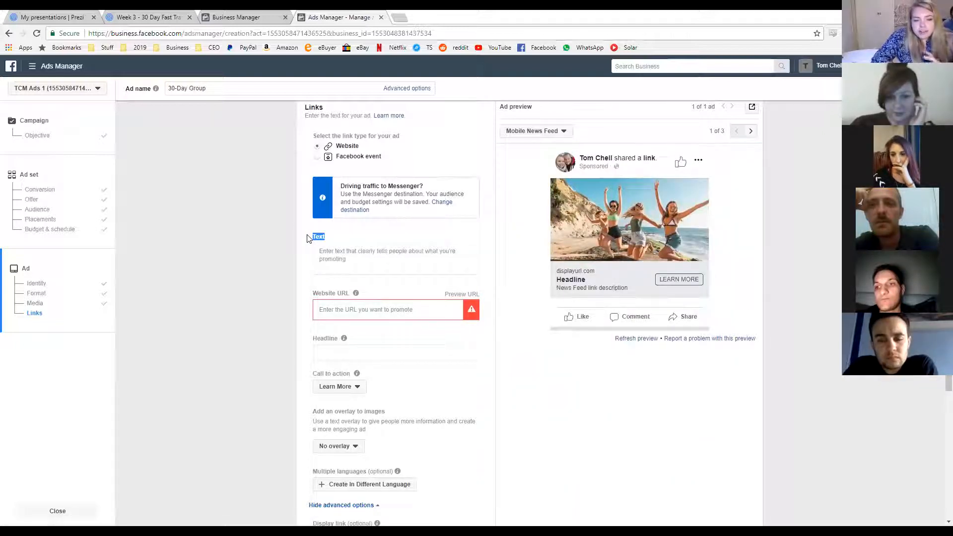
pyautogui.click(359, 251)
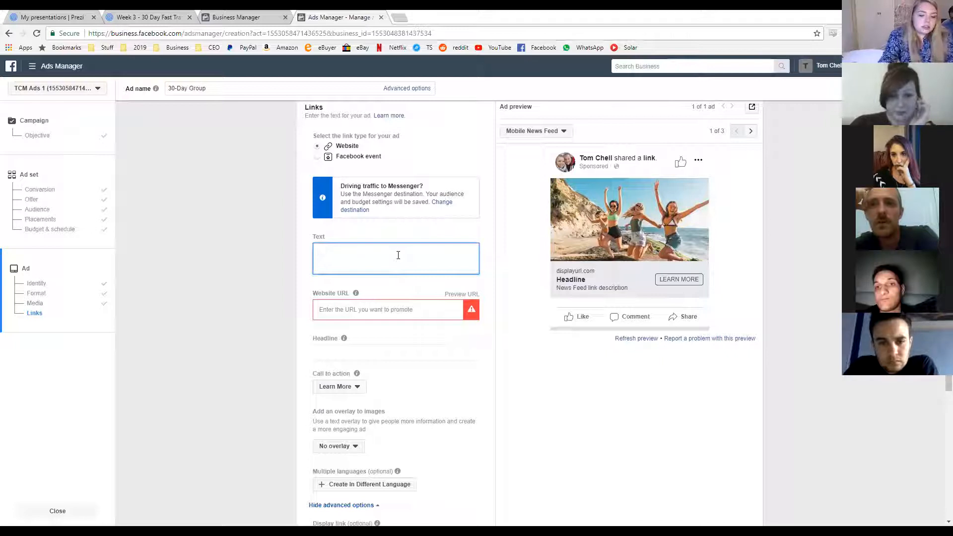
pyautogui.write('ello')
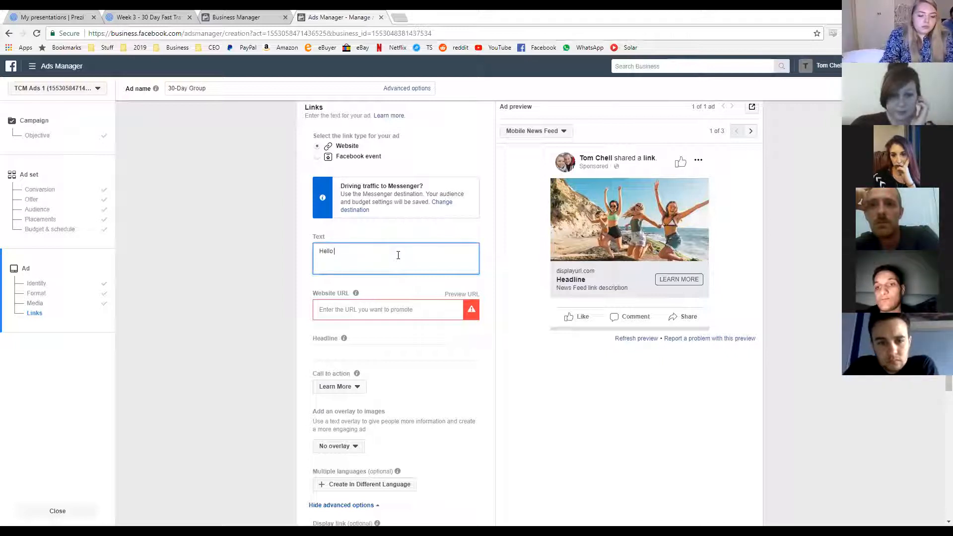
pyautogui.write(' 30-')
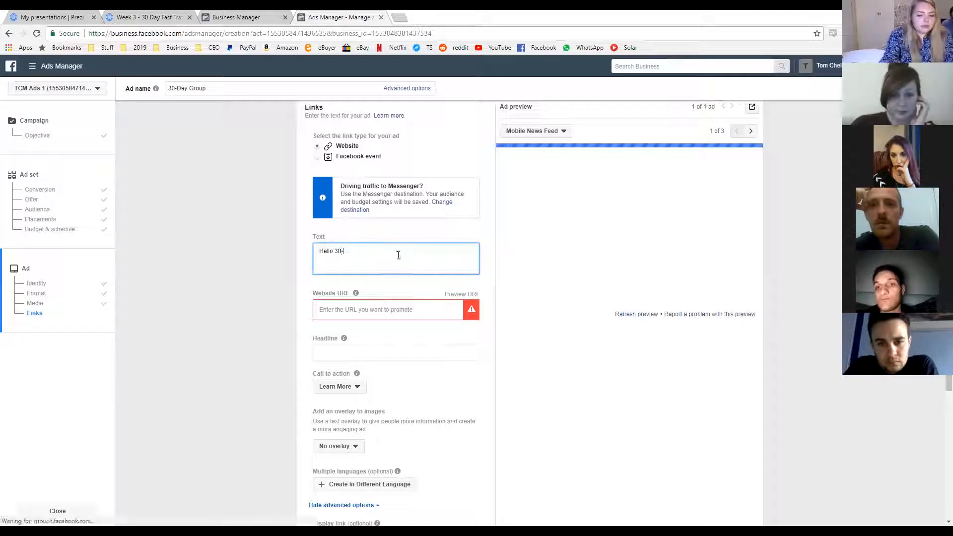
pyautogui.write('Day group')
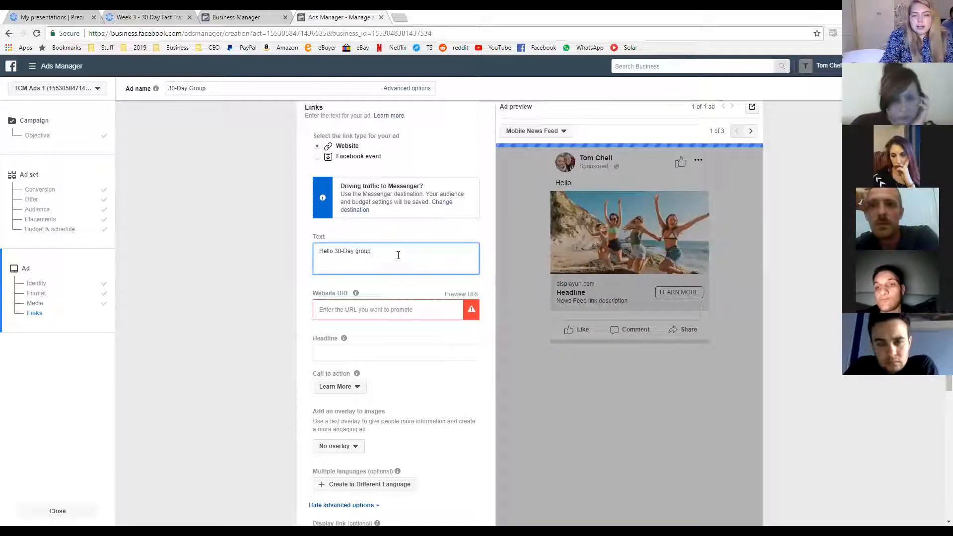
# Step: Try out a longer ad text with six filler lines of repeated "f" below the greeting, and delete those lines
pyautogui.press('Return')
pyautogui.write('ffff')
pyautogui.press('Return')
pyautogui.write('ffffff')
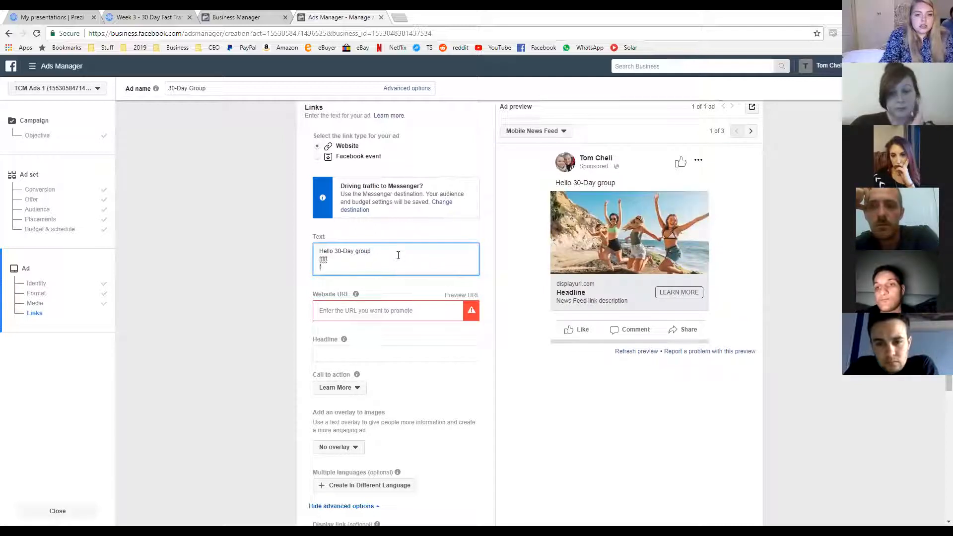
pyautogui.press('Return')
pyautogui.write('ff')
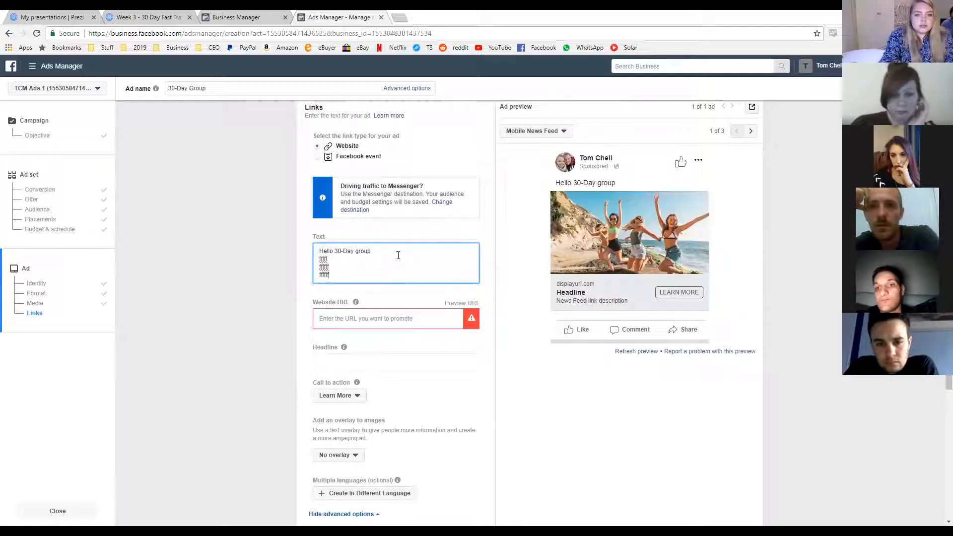
pyautogui.write('ffff')
pyautogui.press('Return')
pyautogui.write('ffffff')
pyautogui.press('Return')
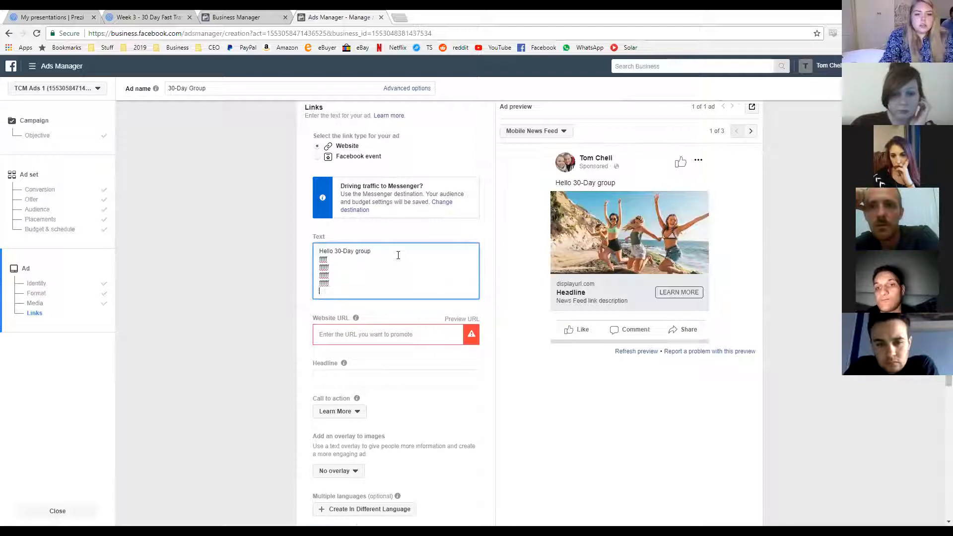
pyautogui.write('fffffff')
pyautogui.press('Return')
pyautogui.write('fffff')
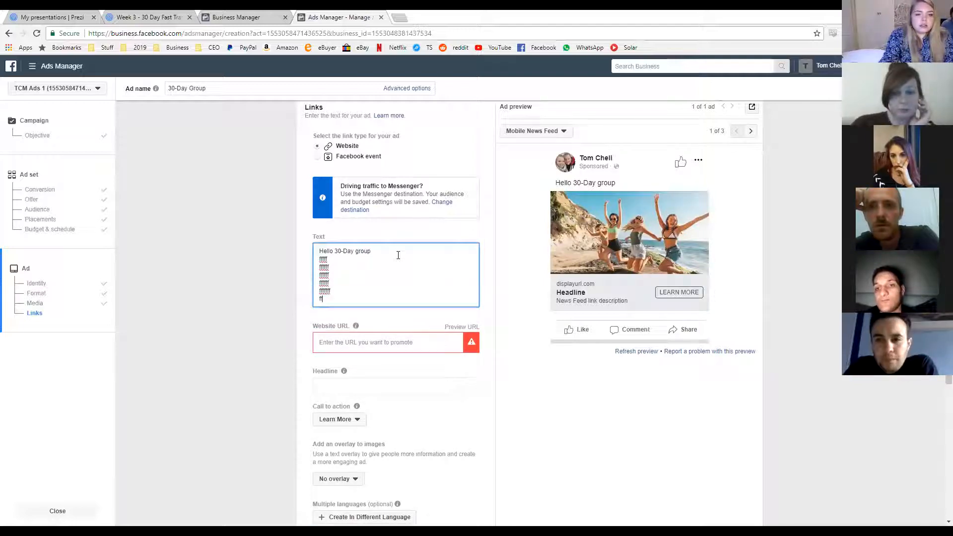
pyautogui.write('f')
pyautogui.press('Return')
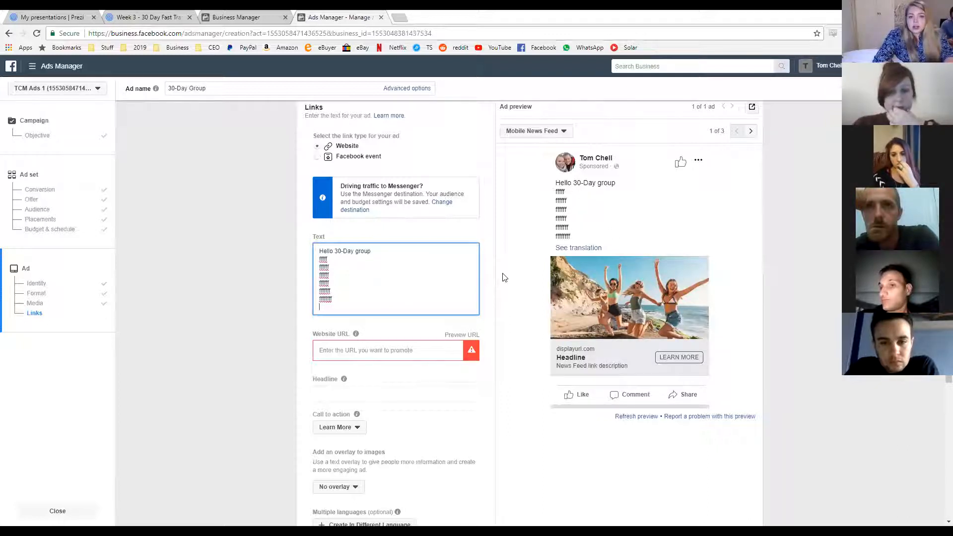
pyautogui.moveTo(336, 308); pyautogui.dragTo(319, 258)
pyautogui.press('BackSpace')
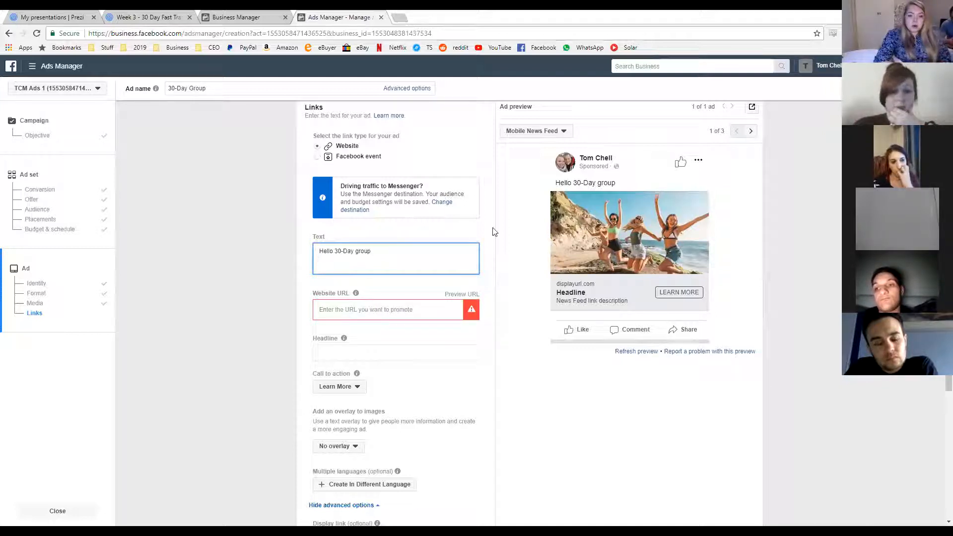
pyautogui.click(360, 310)
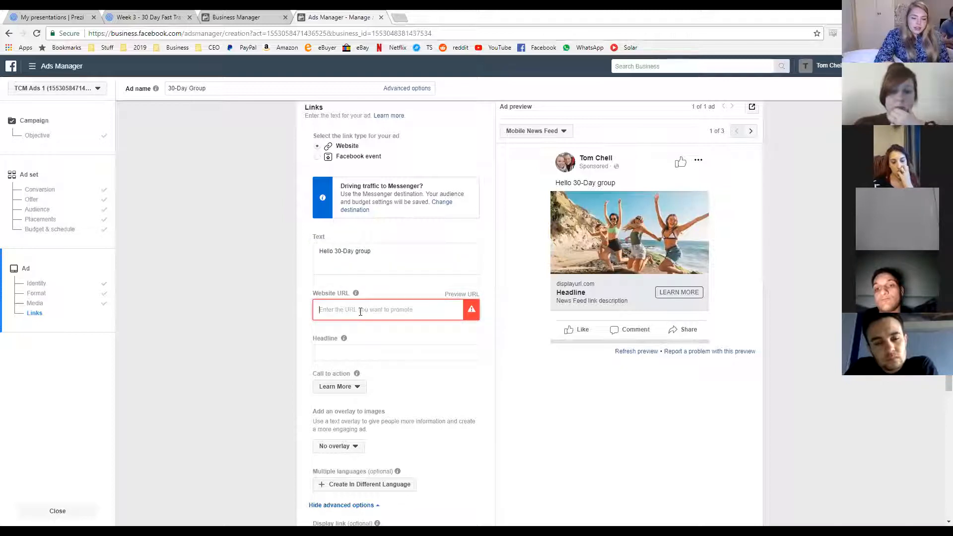
pyautogui.write('www.tomchell.com')
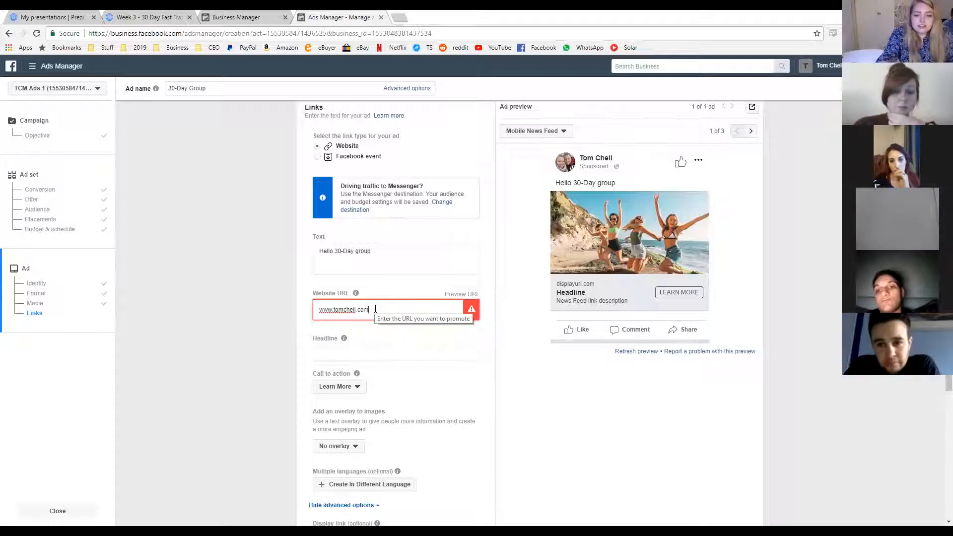
pyautogui.doubleClick(320, 310)
pyautogui.click(322, 310)
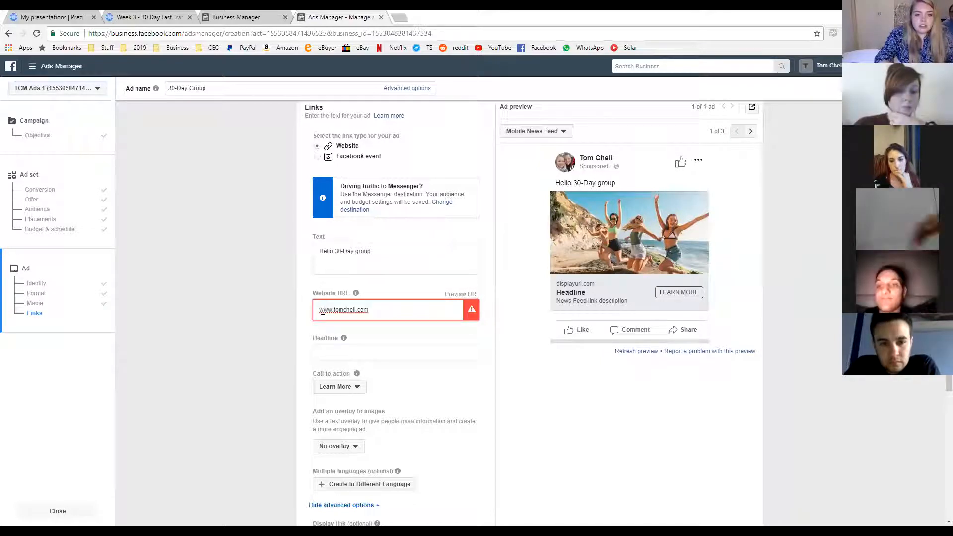
pyautogui.write('http')
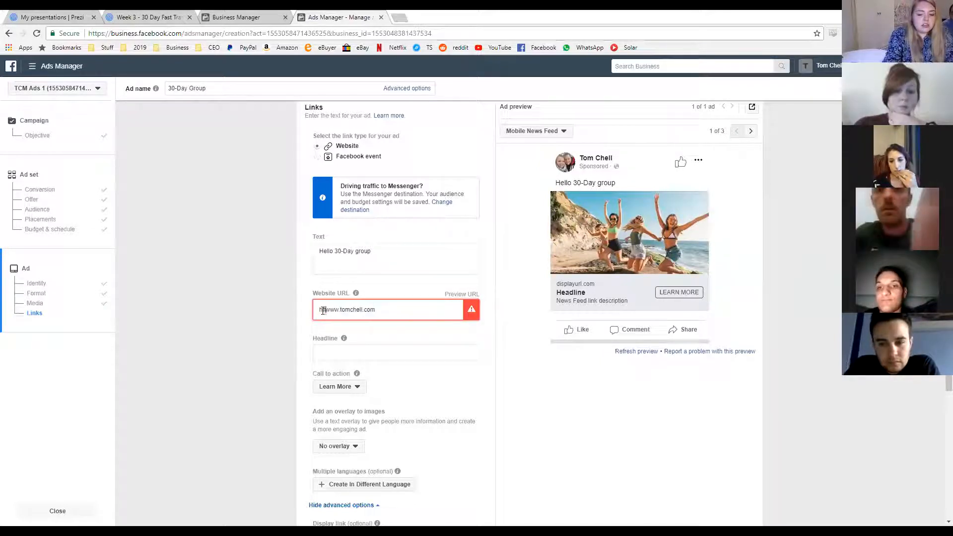
pyautogui.write(':')
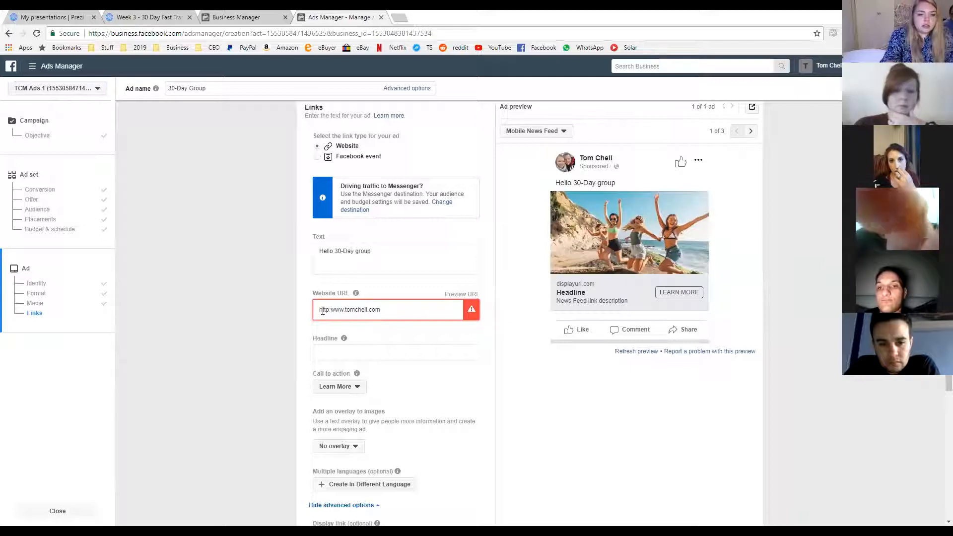
pyautogui.write('//')
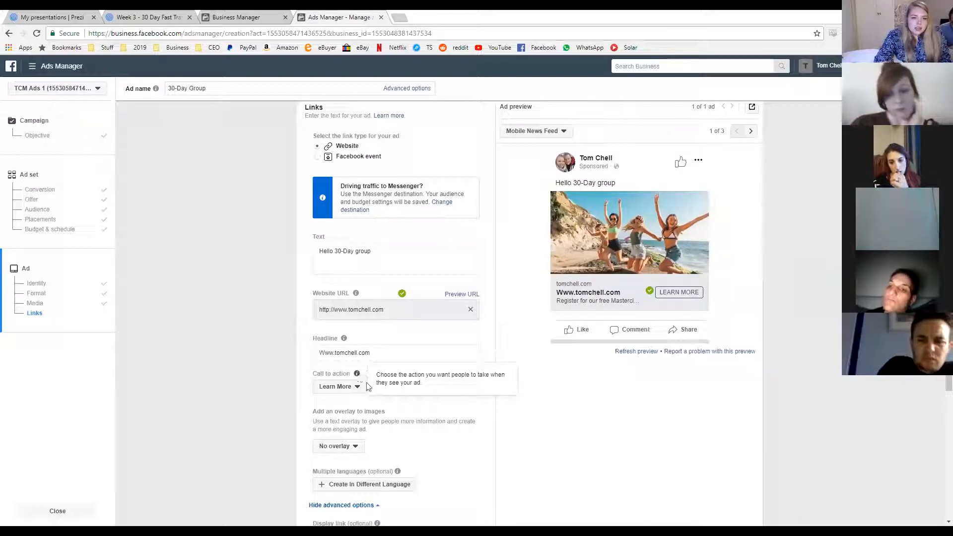
# Step: Replace the ad's automatically filled headline with "Hey Everyone How Are You"
pyautogui.tripleClick(384, 352)
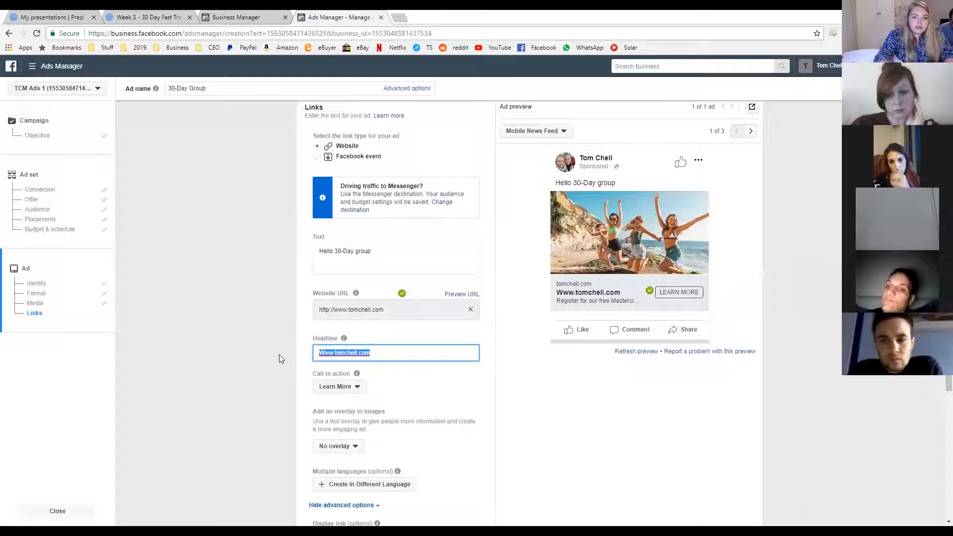
pyautogui.press('BackSpace')
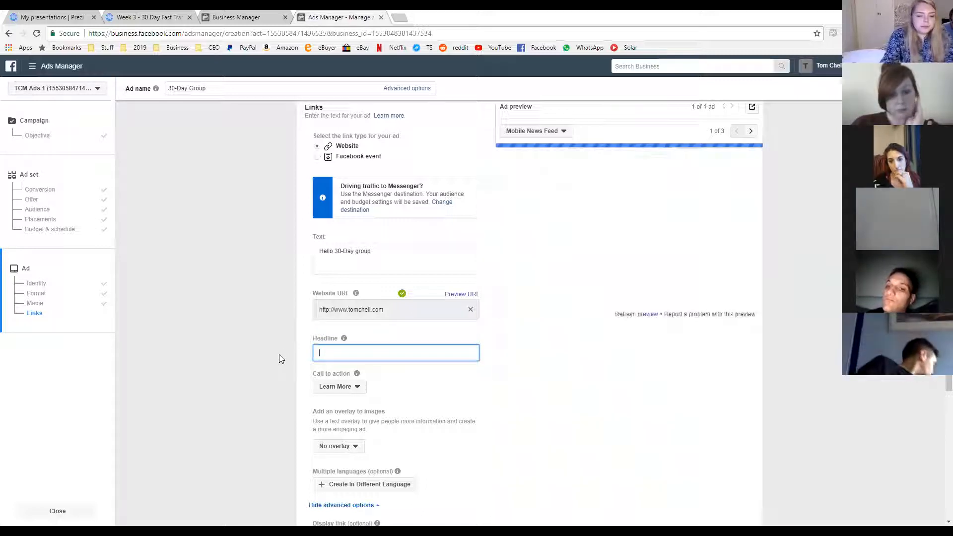
pyautogui.write('Hey Every')
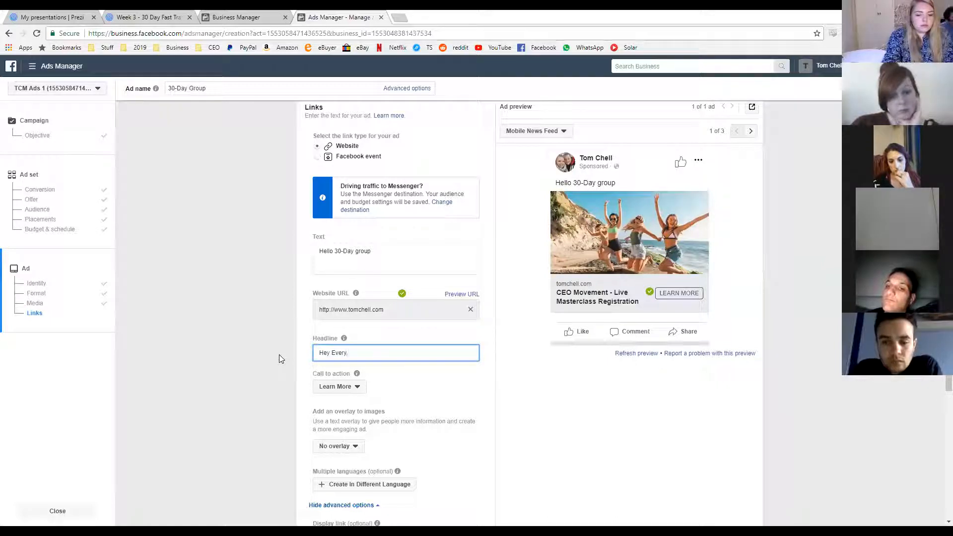
pyautogui.write('one How Are You')
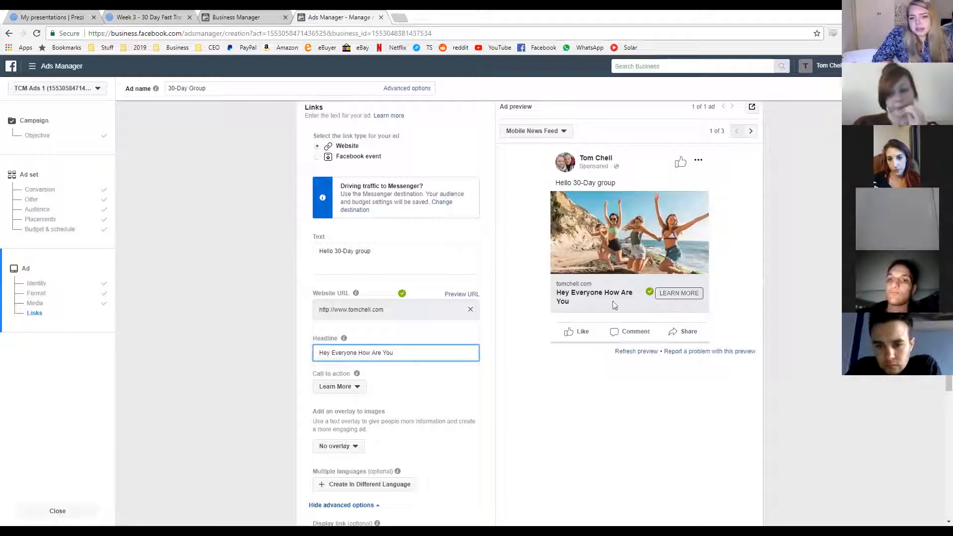
# Step: Change the headline's capitalised words after the first to lowercase so it reads "Hey everyone how are you"
pyautogui.moveTo(323, 353); pyautogui.dragTo(360, 352)
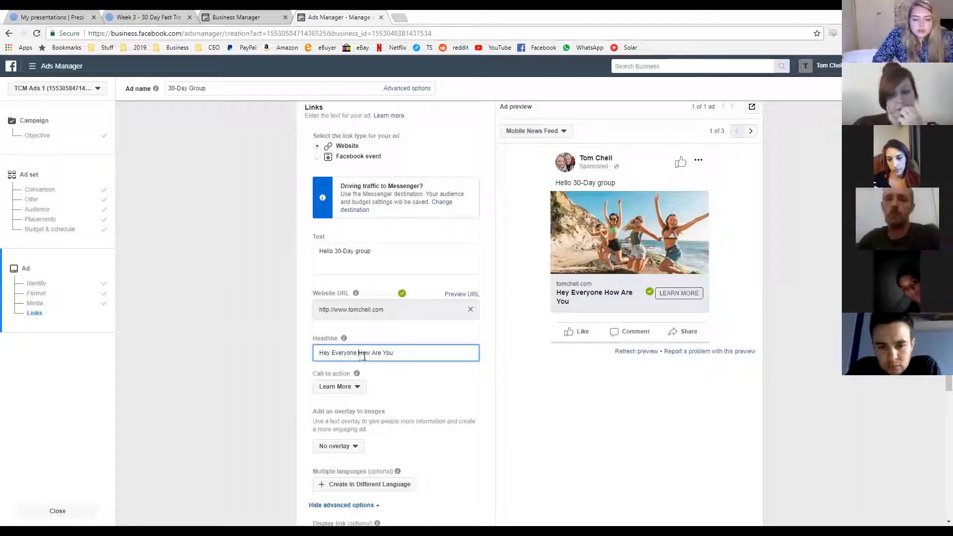
pyautogui.click(394, 353)
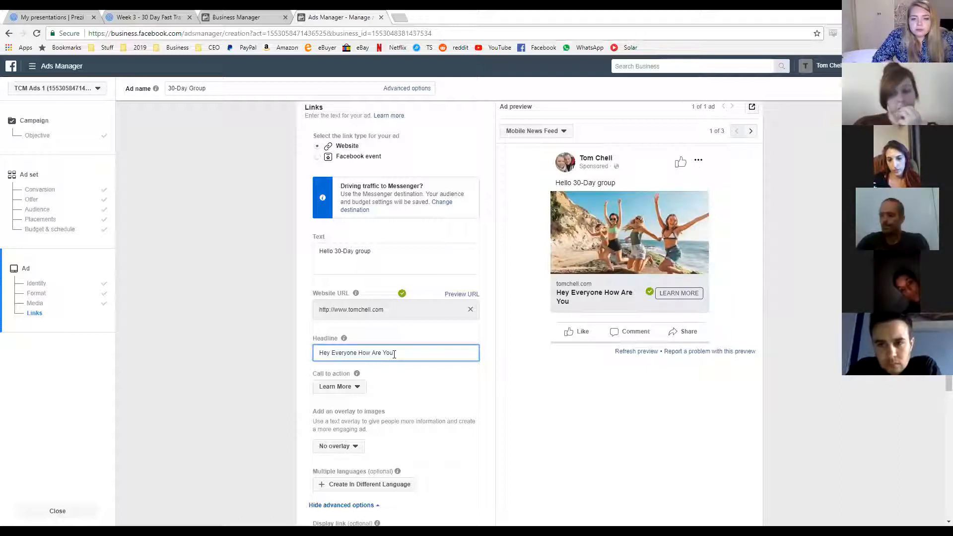
pyautogui.click(340, 352)
pyautogui.press('Left')
pyautogui.press('BackSpace')
pyautogui.write('e')
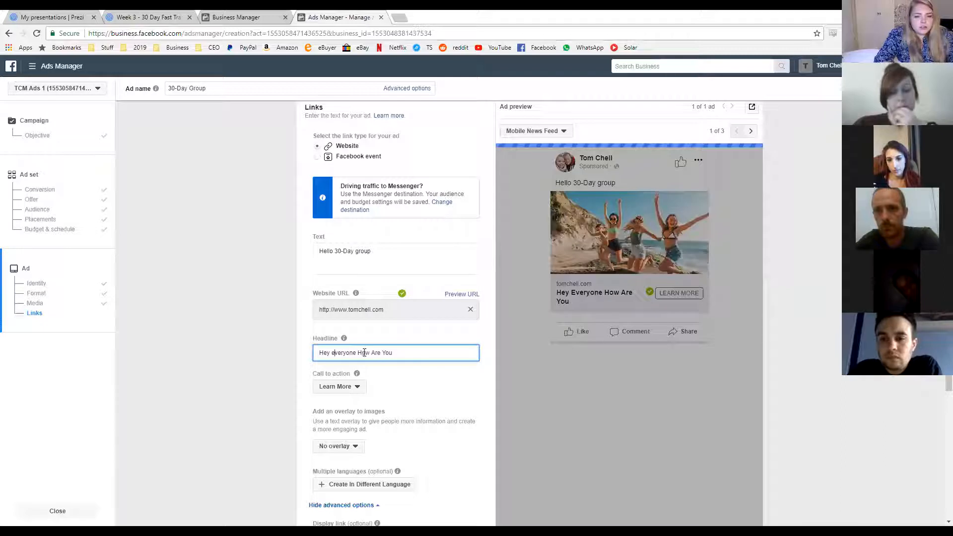
pyautogui.click(362, 352)
pyautogui.press('BackSpace')
pyautogui.write('h')
pyautogui.click(377, 352)
pyautogui.press('BackSpace')
pyautogui.write('a')
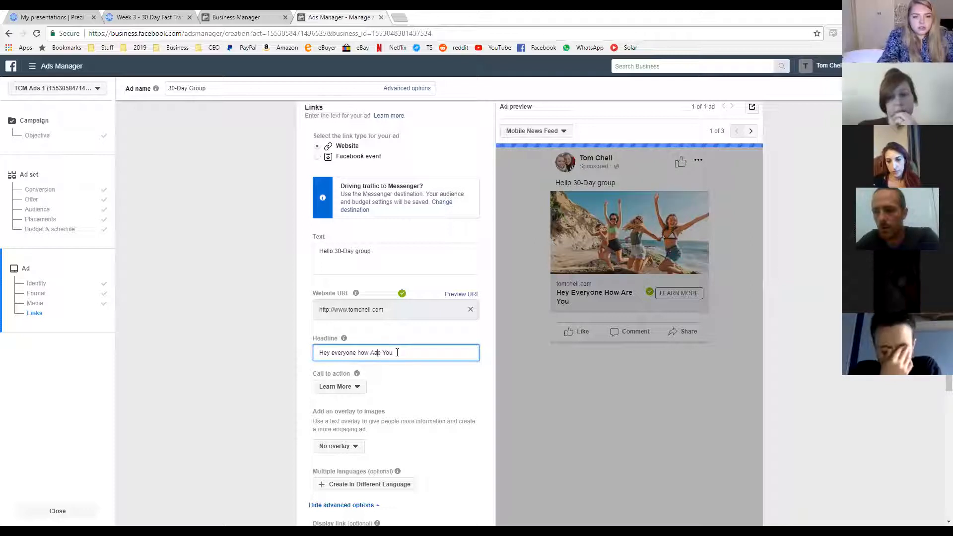
pyautogui.press('BackSpace')
pyautogui.press('BackSpace')
pyautogui.write('ar')
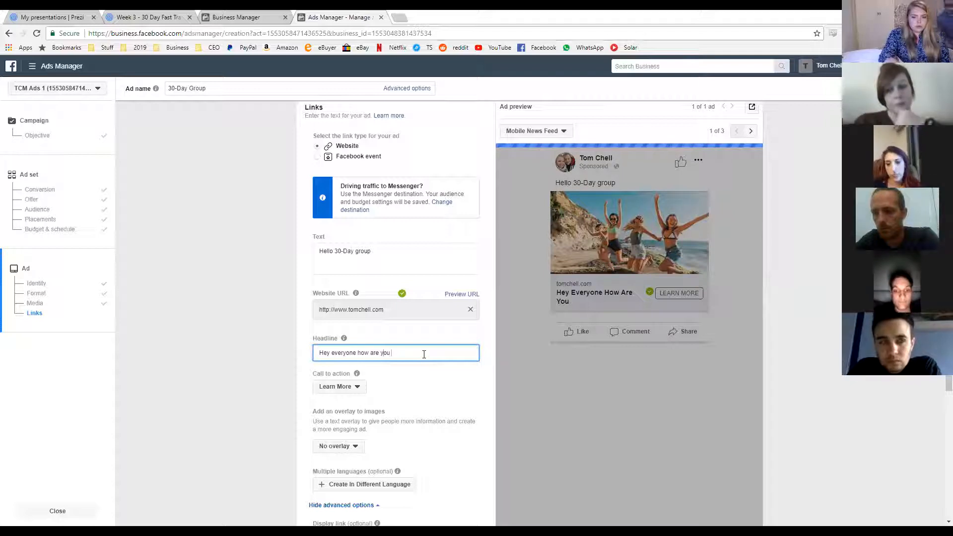
pyautogui.click(421, 393)
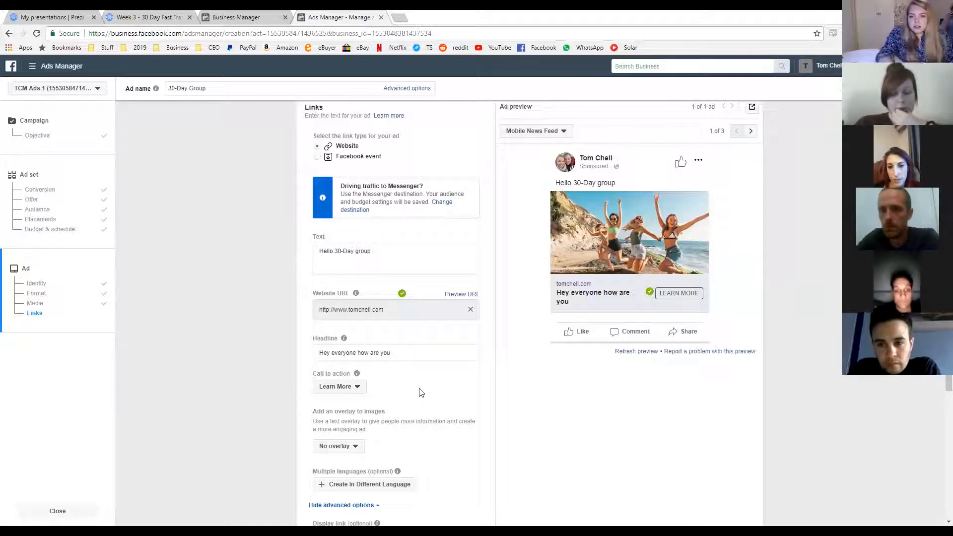
# Step: Capitalise every word of the ad's headline so it reads "Hey Everyone How Are You"
pyautogui.click(335, 355)
pyautogui.press('BackSpace')
pyautogui.write('E')
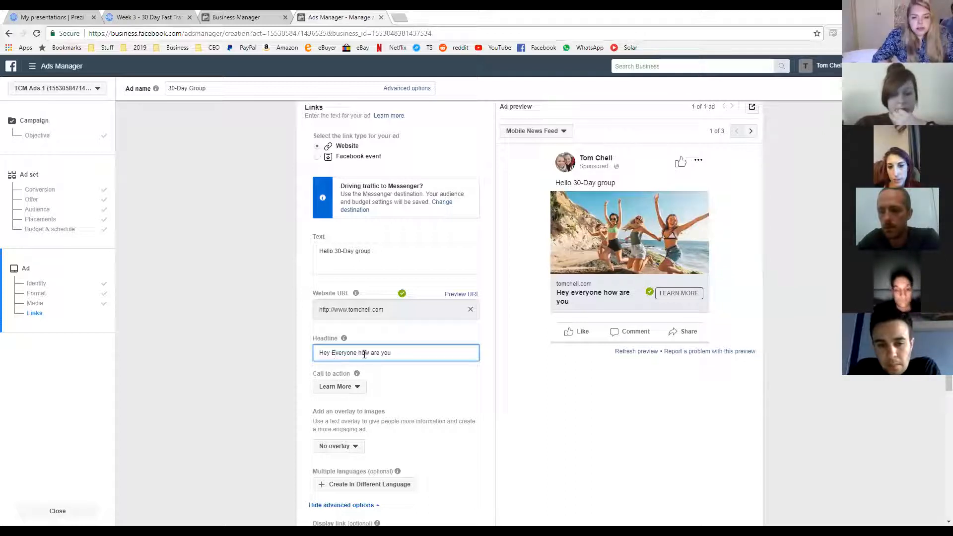
pyautogui.click(363, 353)
pyautogui.press('BackSpace')
pyautogui.write('H')
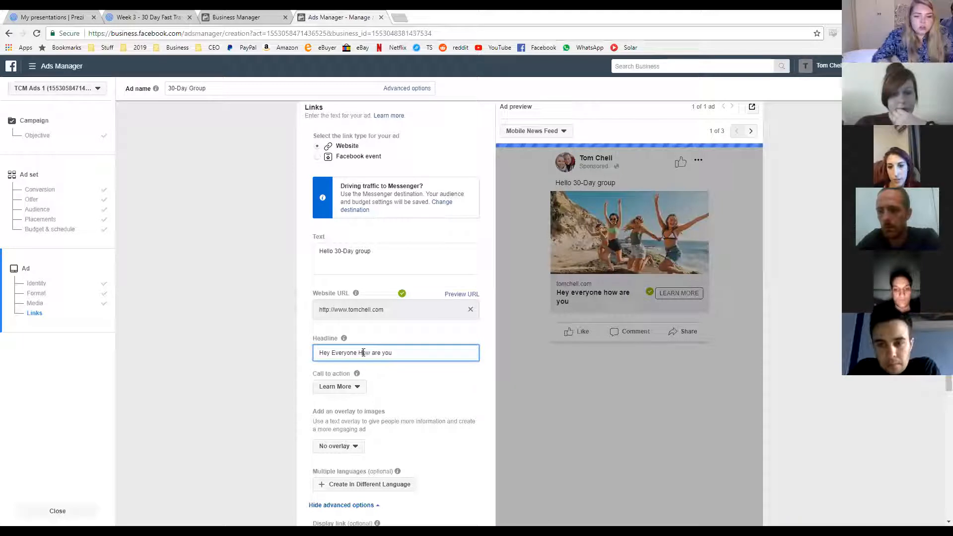
pyautogui.click(375, 353)
pyautogui.press('BackSpace')
pyautogui.write('A')
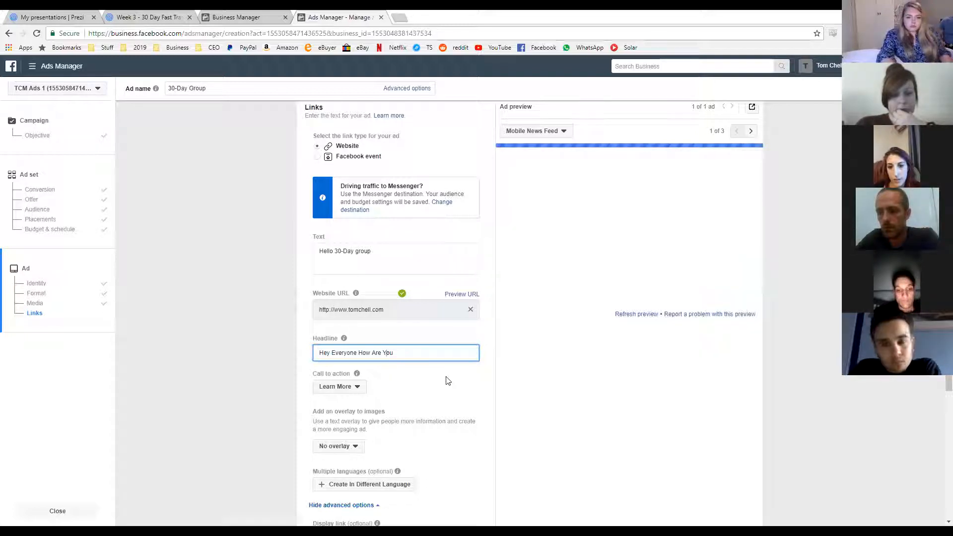
pyautogui.click(447, 380)
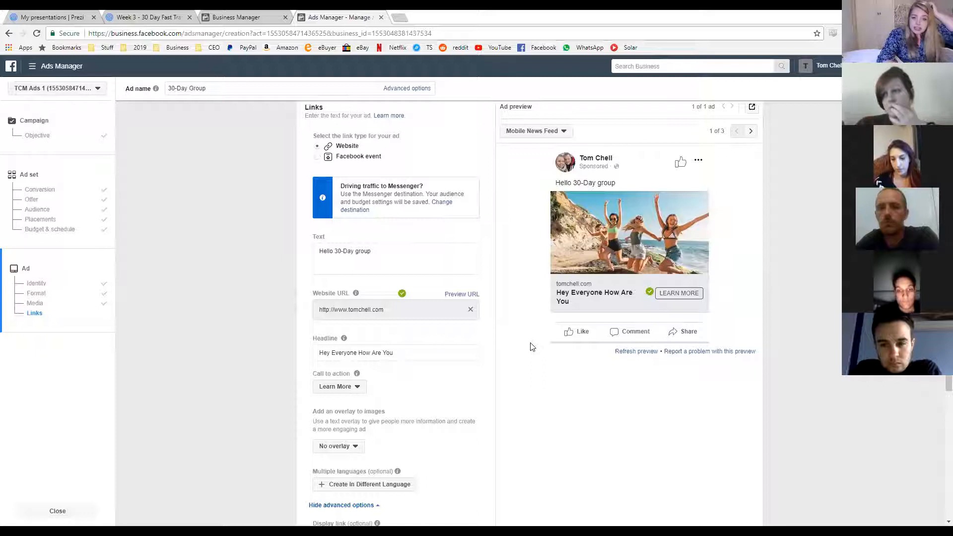
# Step: Extend the ad's headline with "eventually cut off and you wont see it" after the existing words
pyautogui.click(411, 352)
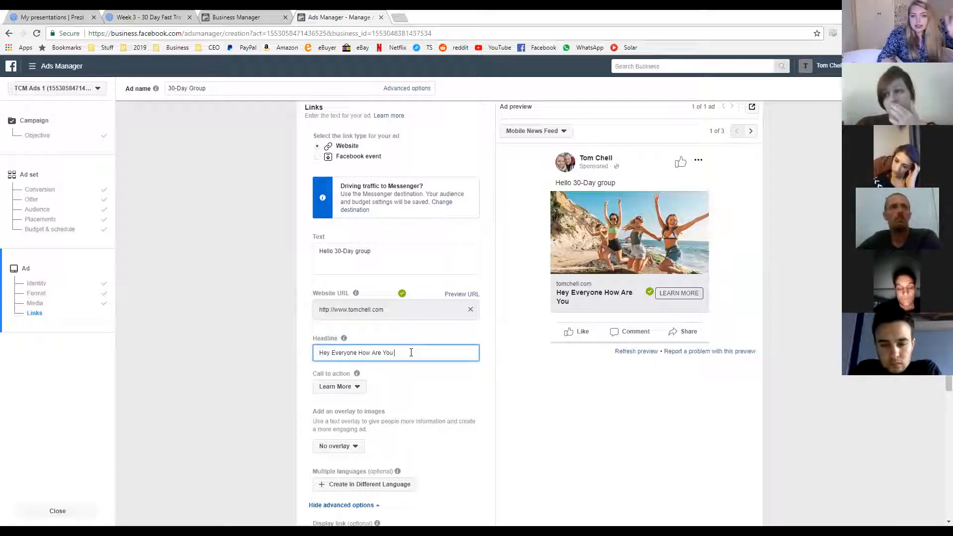
pyautogui.write('eventually cut off and you ')
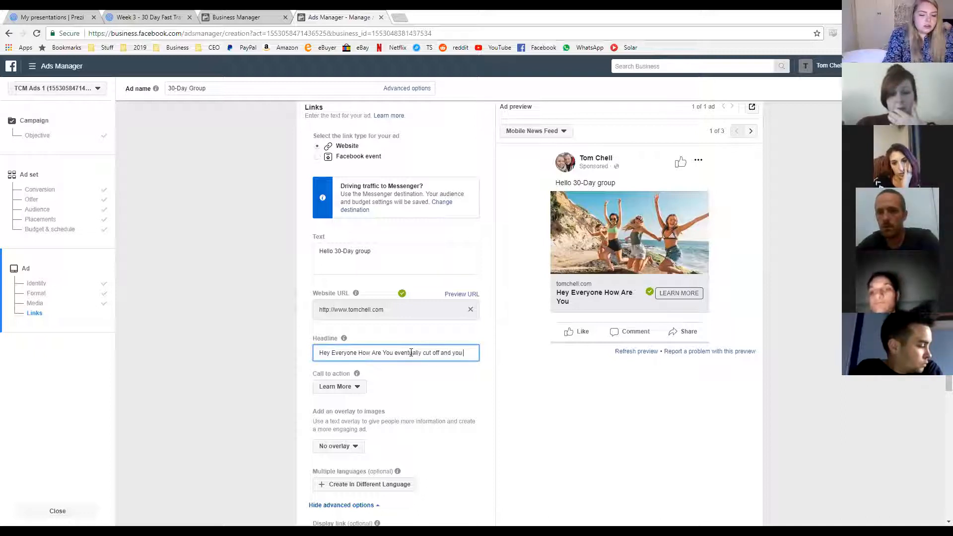
pyautogui.write('want')
pyautogui.press('BackSpace')
pyautogui.press('BackSpace')
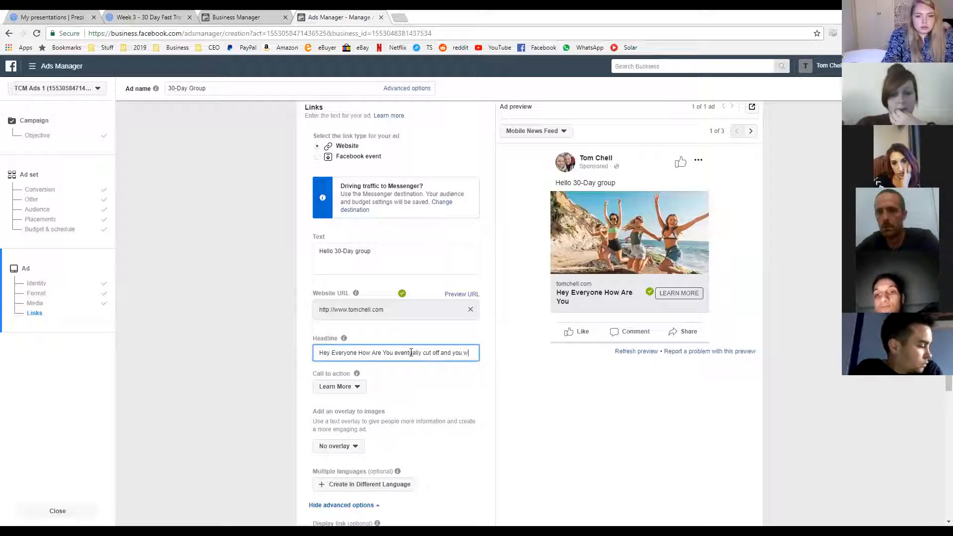
pyautogui.write('ont see it')
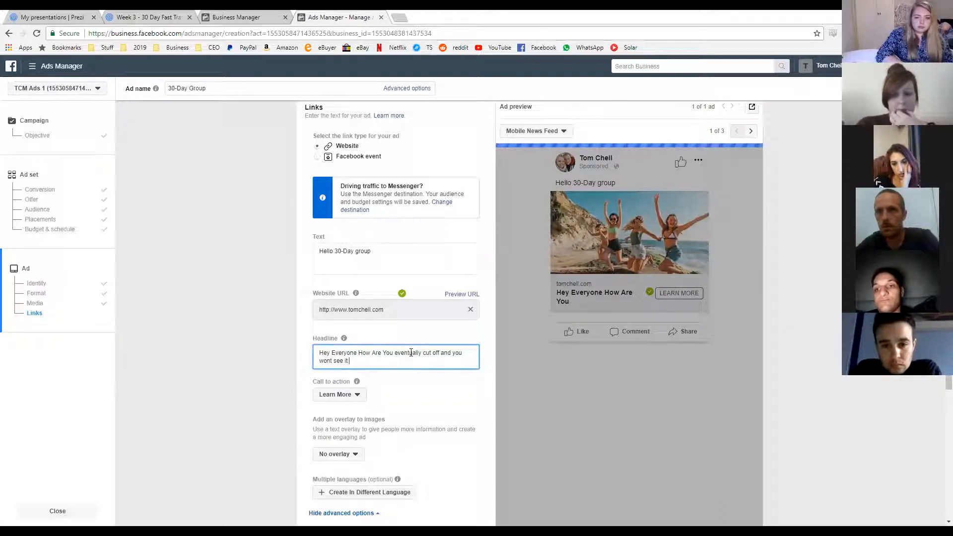
pyautogui.click(419, 383)
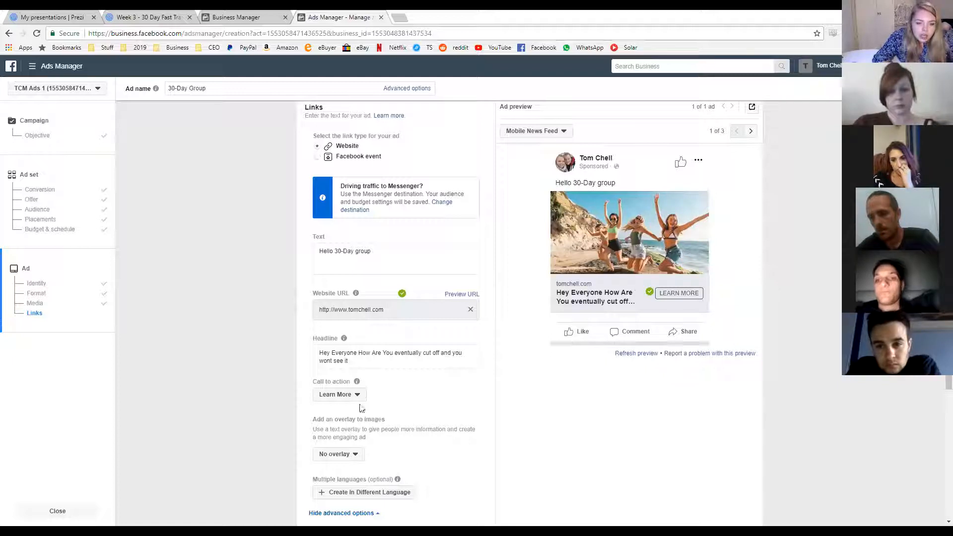
# Step: Look through the call-to-action options, try the ad with No button, and set it back to Learn More
pyautogui.click(357, 398)
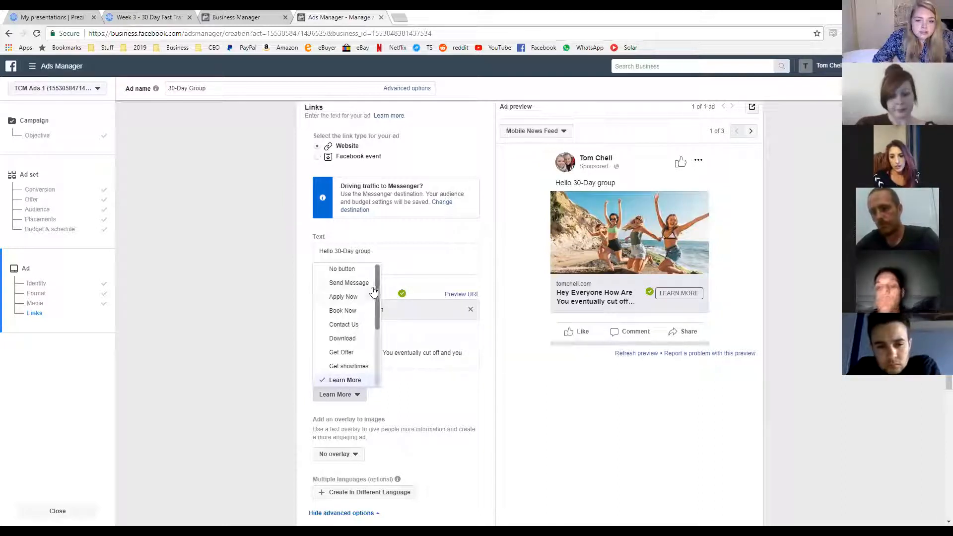
pyautogui.scroll(-1, 378, 301)
pyautogui.moveTo(378, 302); pyautogui.dragTo(376, 365)
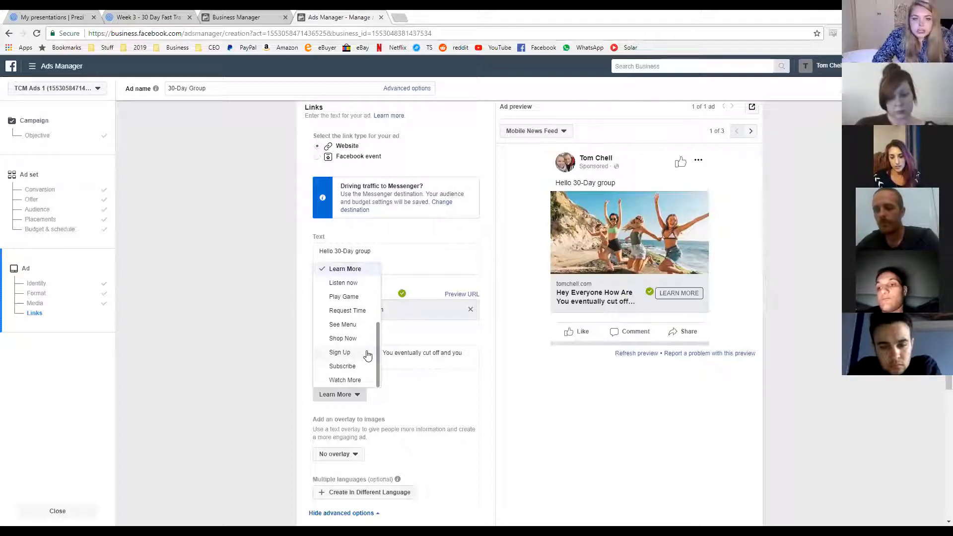
pyautogui.moveTo(375, 356); pyautogui.dragTo(377, 287)
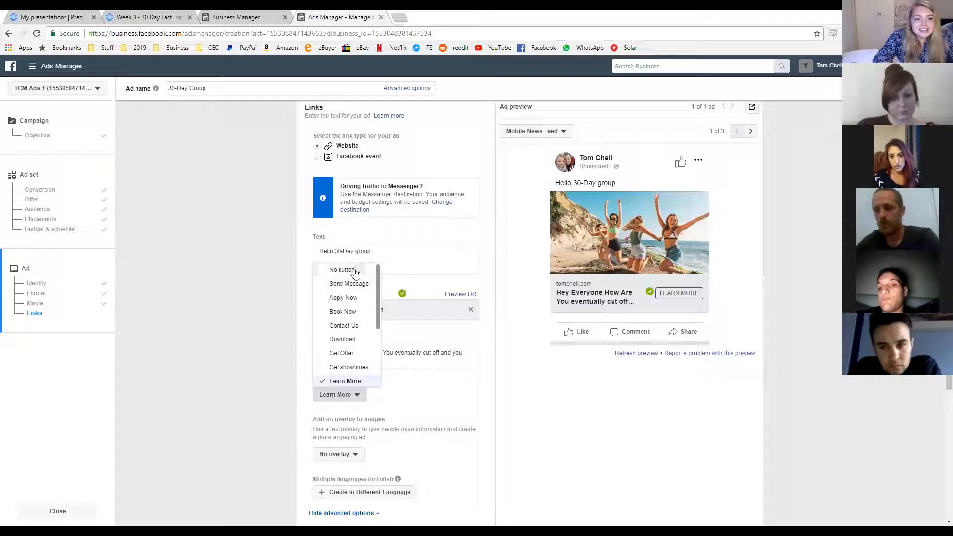
pyautogui.click(355, 269)
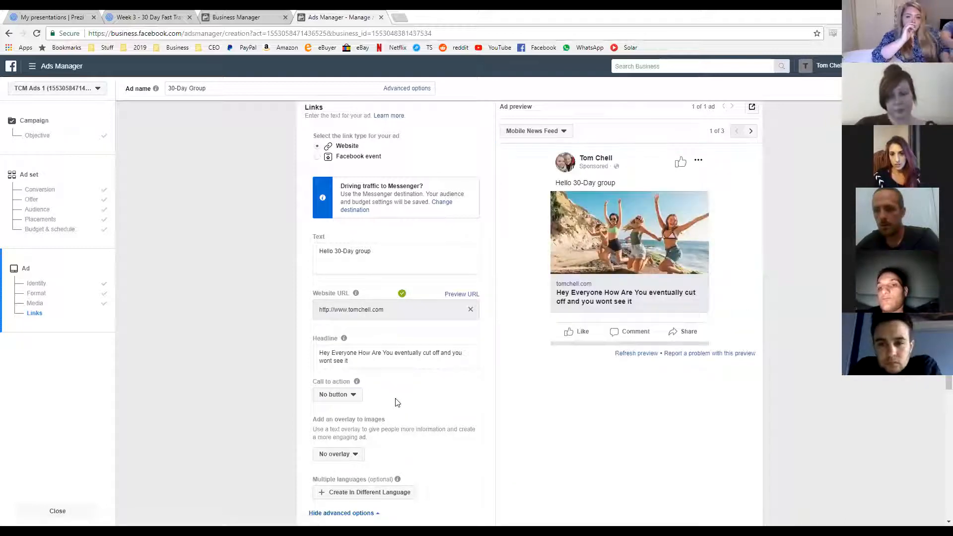
pyautogui.click(356, 394)
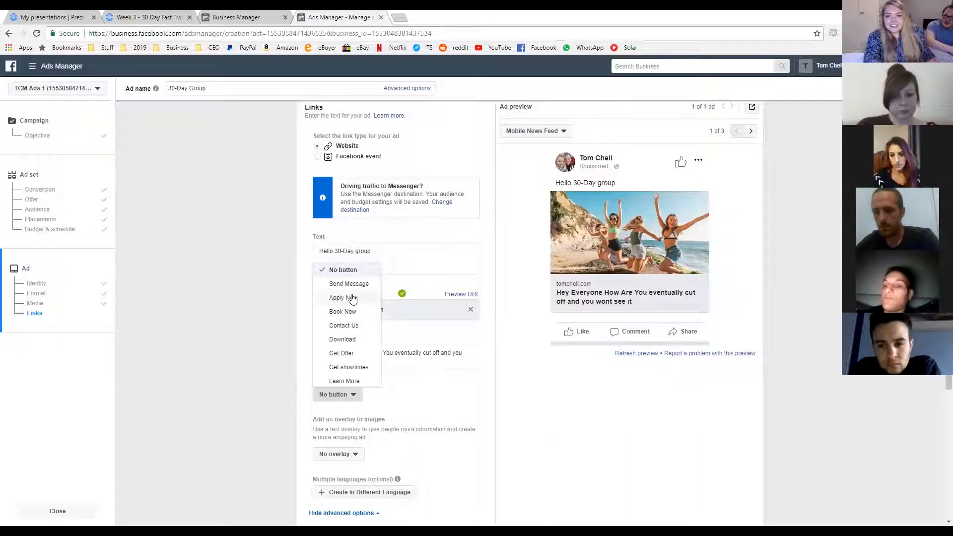
pyautogui.click(352, 382)
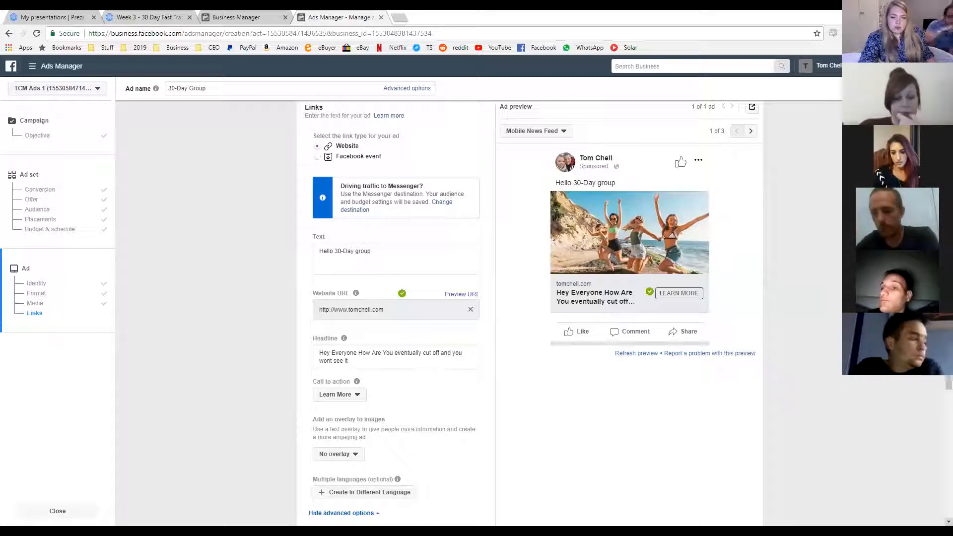
pyautogui.scroll(-3, 395, 313)
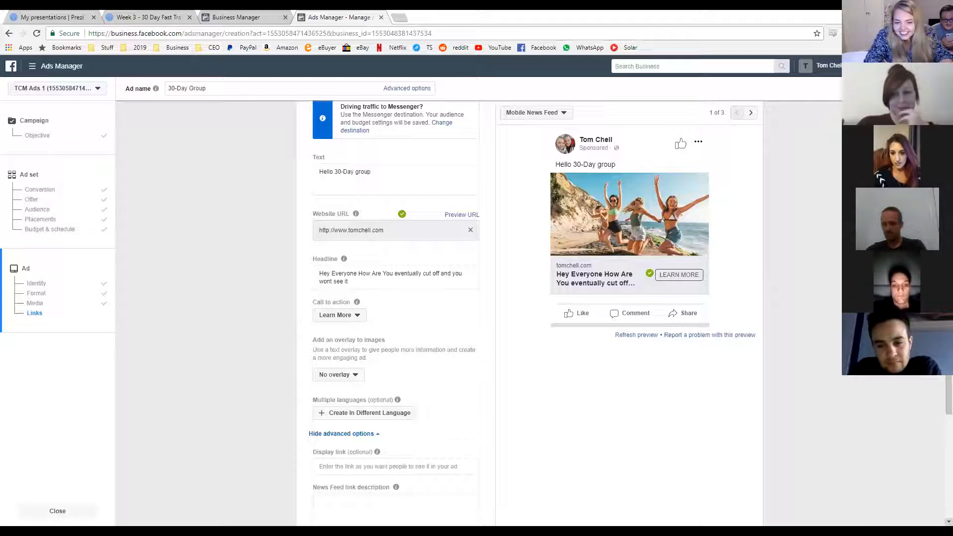
pyautogui.click(948, 522)
pyautogui.click(949, 522)
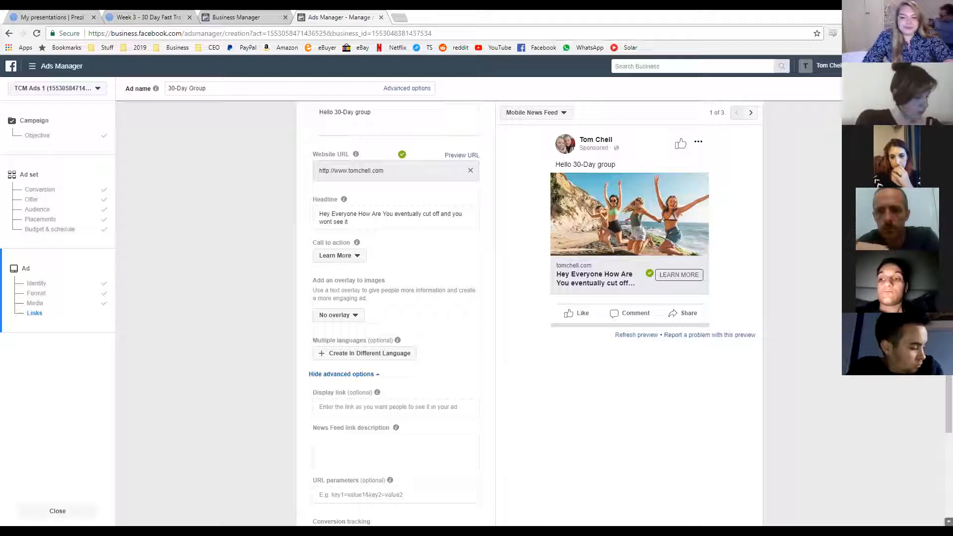
pyautogui.scroll(-2, 396, 313)
pyautogui.scroll(-2, 396, 313)
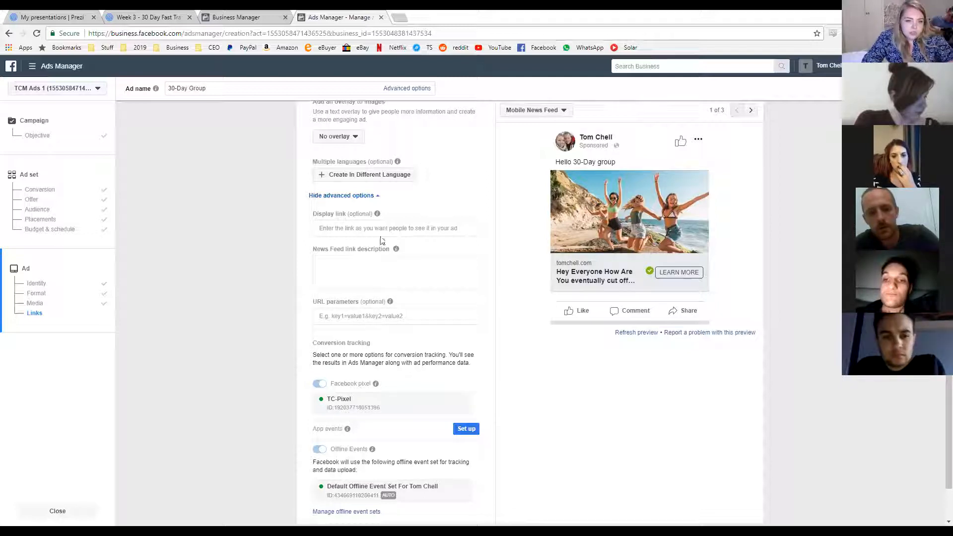
pyautogui.moveTo(313, 212); pyautogui.dragTo(352, 215)
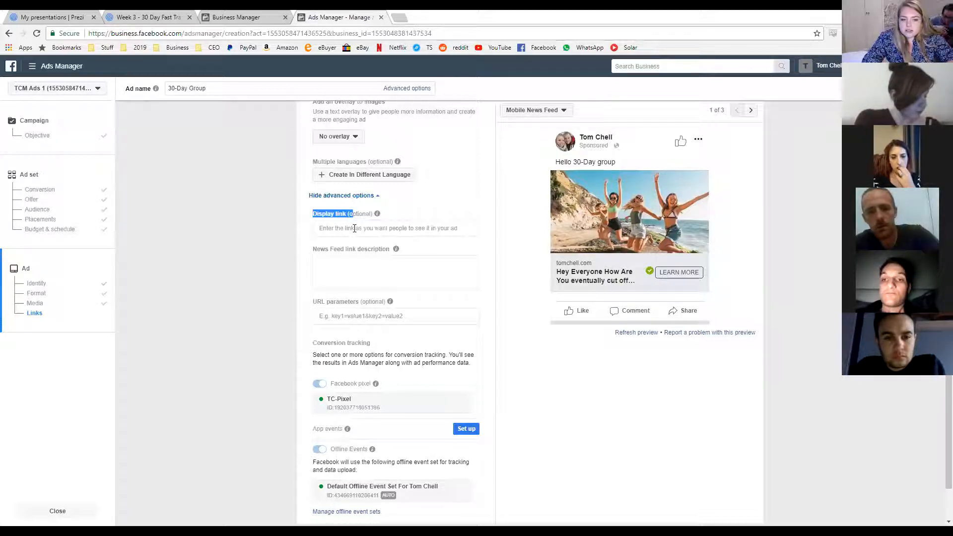
pyautogui.click(354, 228)
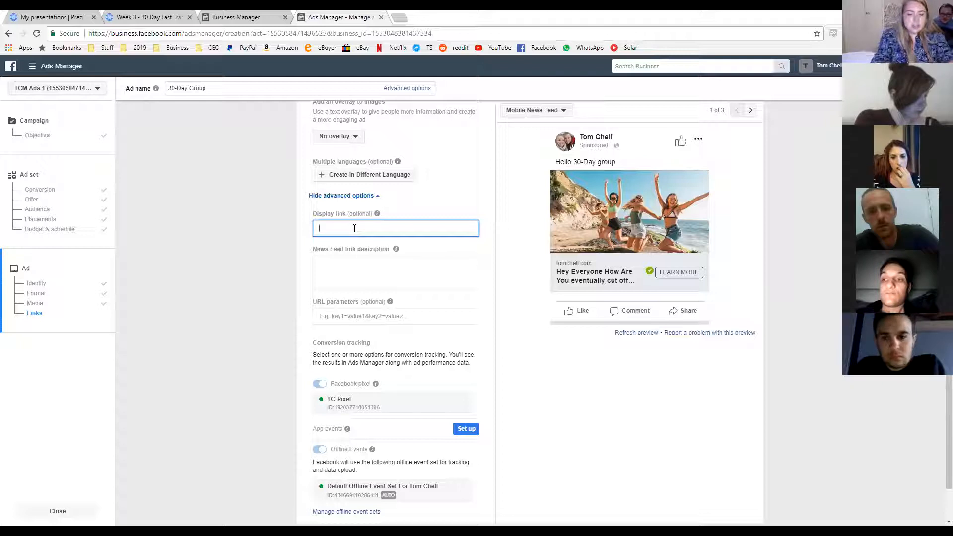
pyautogui.write('www.')
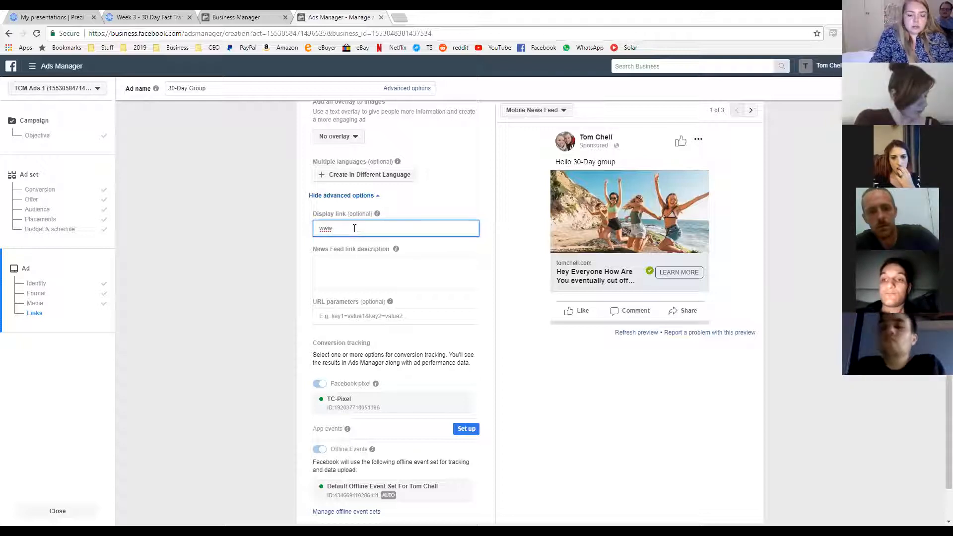
pyautogui.write('tom')
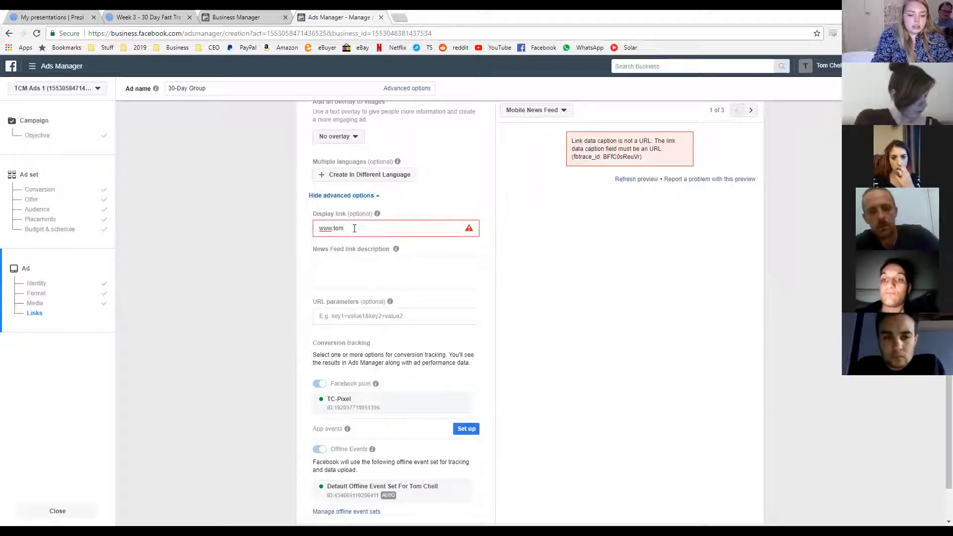
pyautogui.write('chell.com')
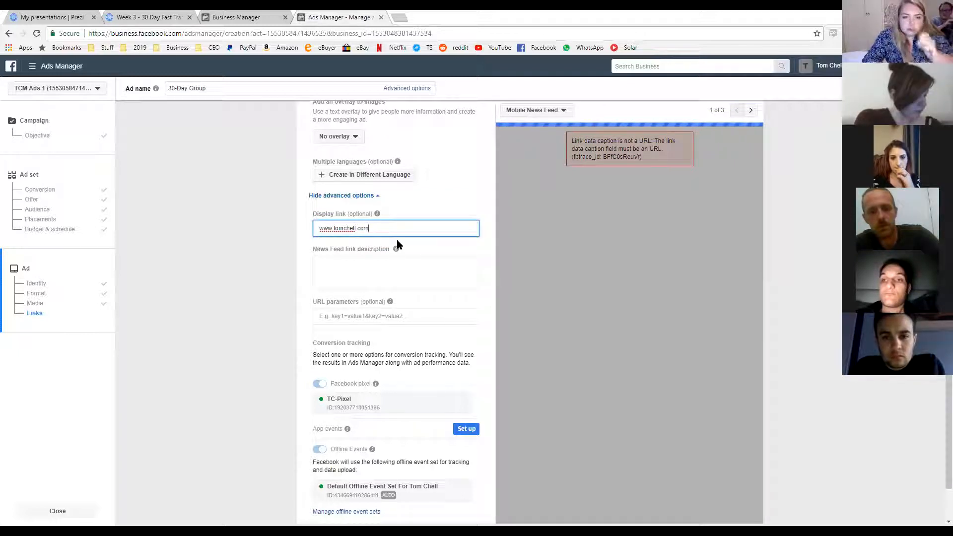
pyautogui.click(318, 230)
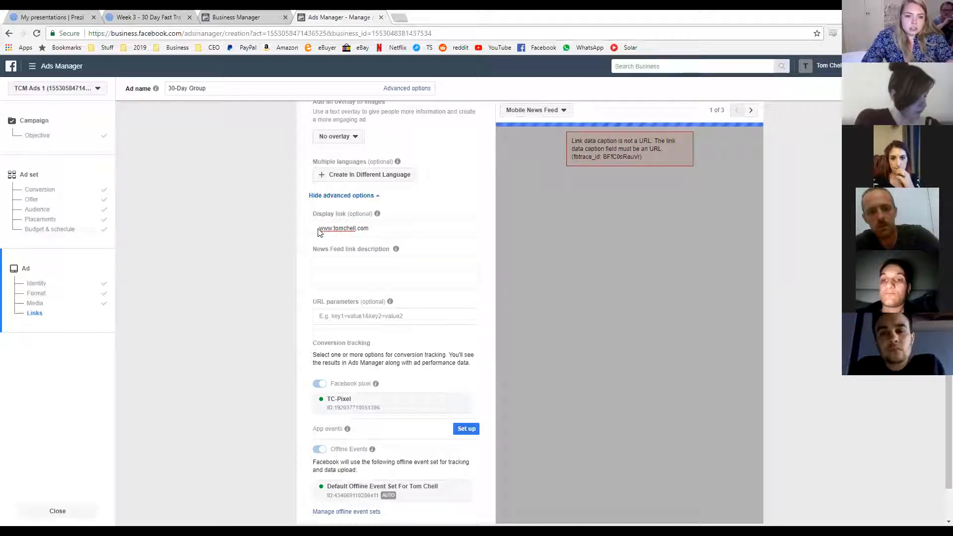
pyautogui.click(321, 229)
pyautogui.write('http:')
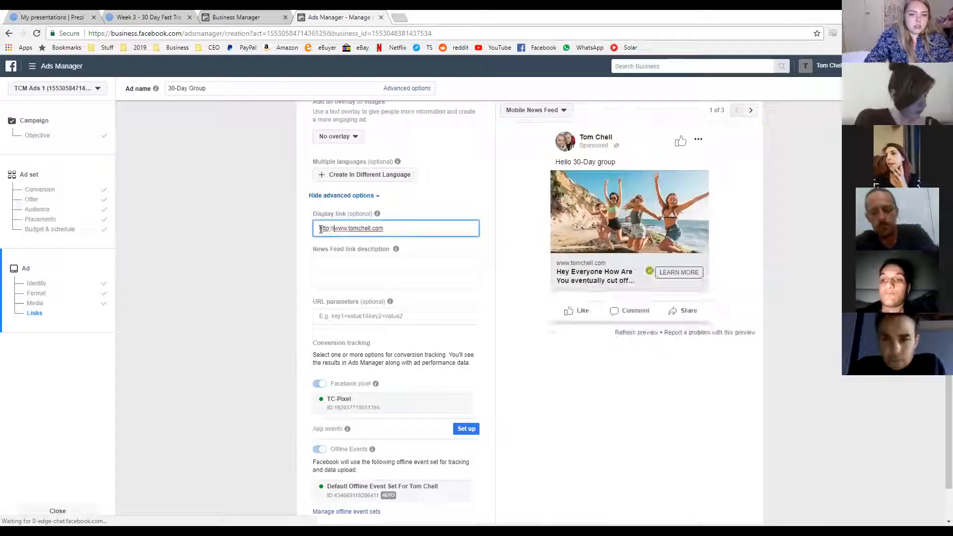
pyautogui.write('//')
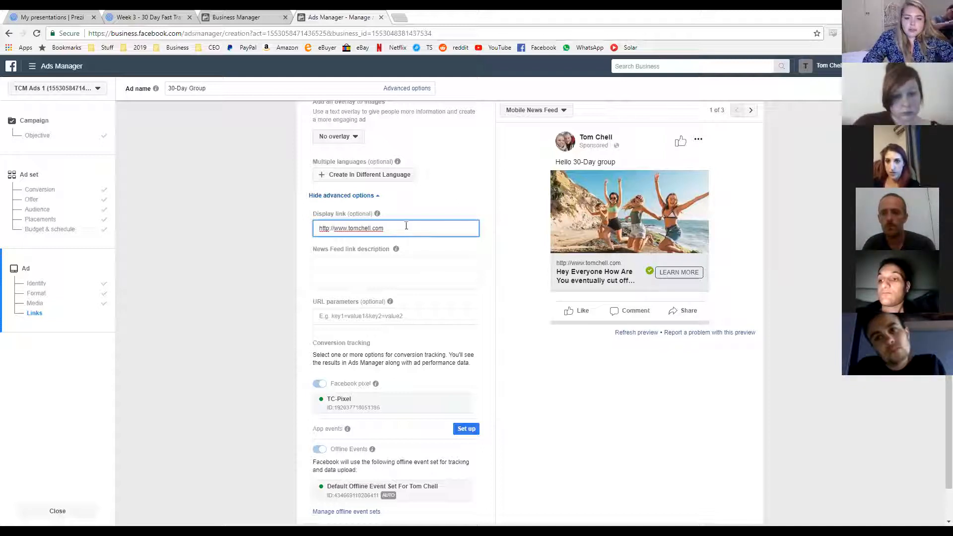
pyautogui.moveTo(394, 229); pyautogui.dragTo(317, 227)
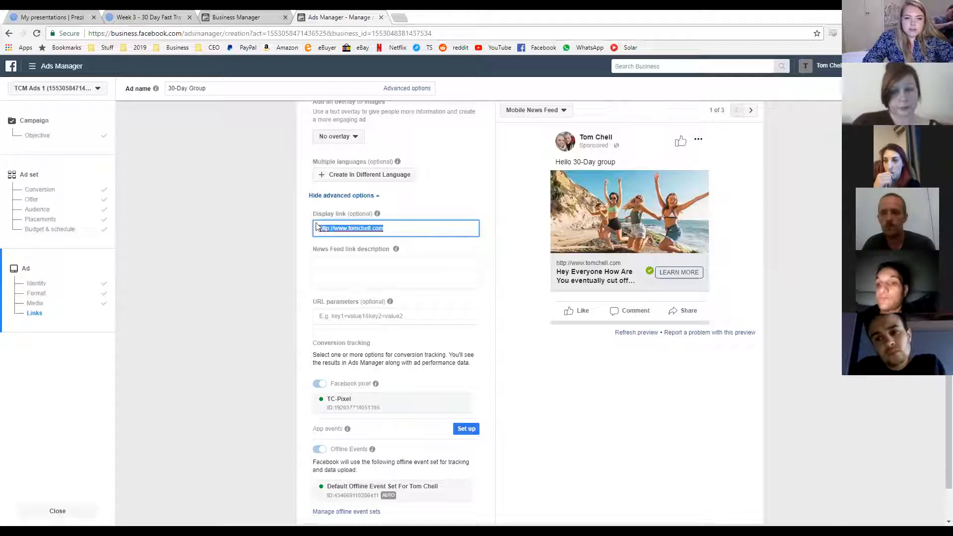
pyautogui.press('BackSpace')
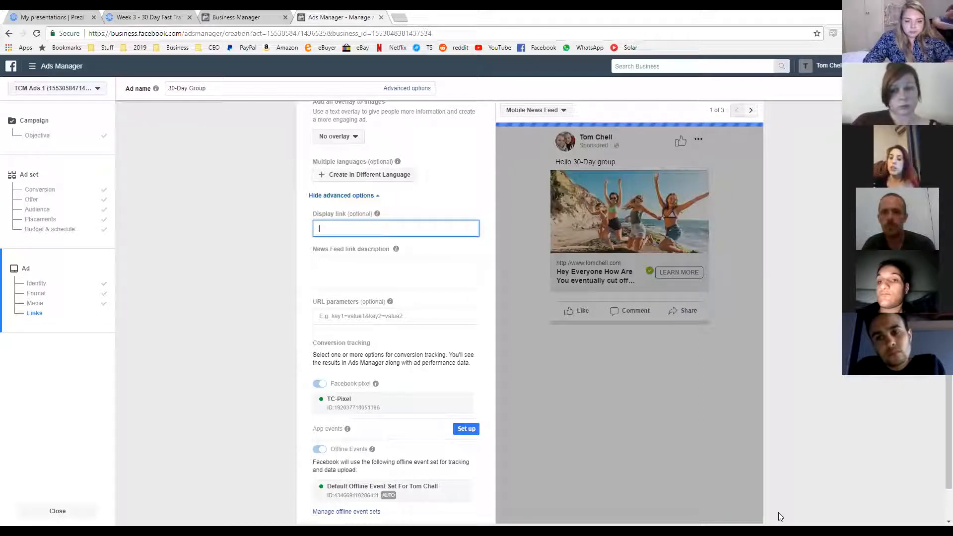
# Step: Review the ad setup, from its text, link and headline through conversion tracking and back to its identity and format
pyautogui.moveTo(948, 475); pyautogui.dragTo(948, 369)
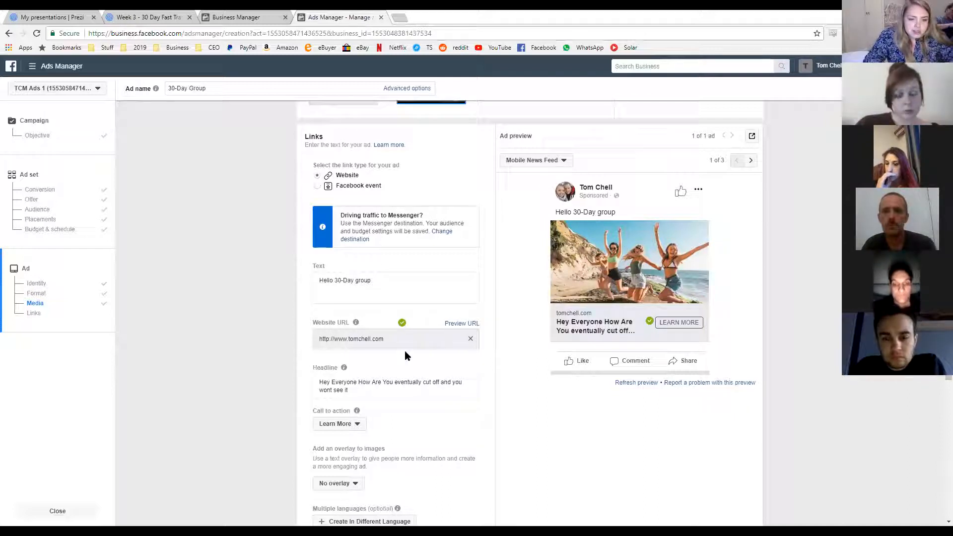
pyautogui.moveTo(374, 287); pyautogui.dragTo(304, 276)
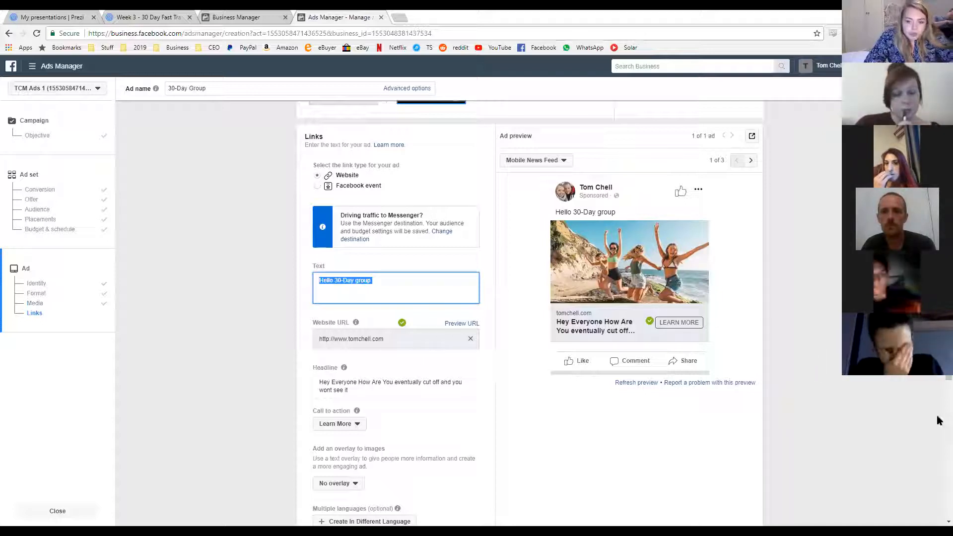
pyautogui.scroll(-10, 938, 420)
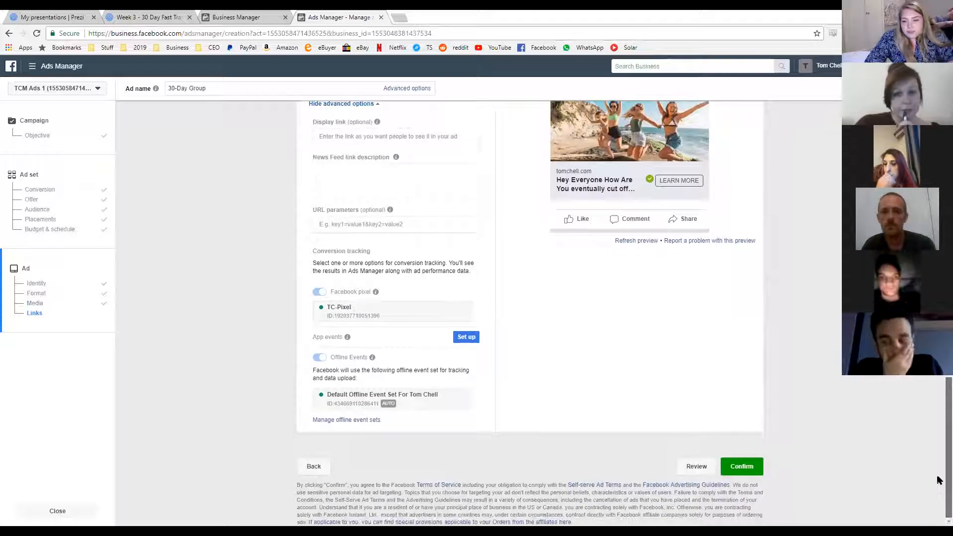
pyautogui.scroll(4, 937, 479)
pyautogui.scroll(-3, 938, 435)
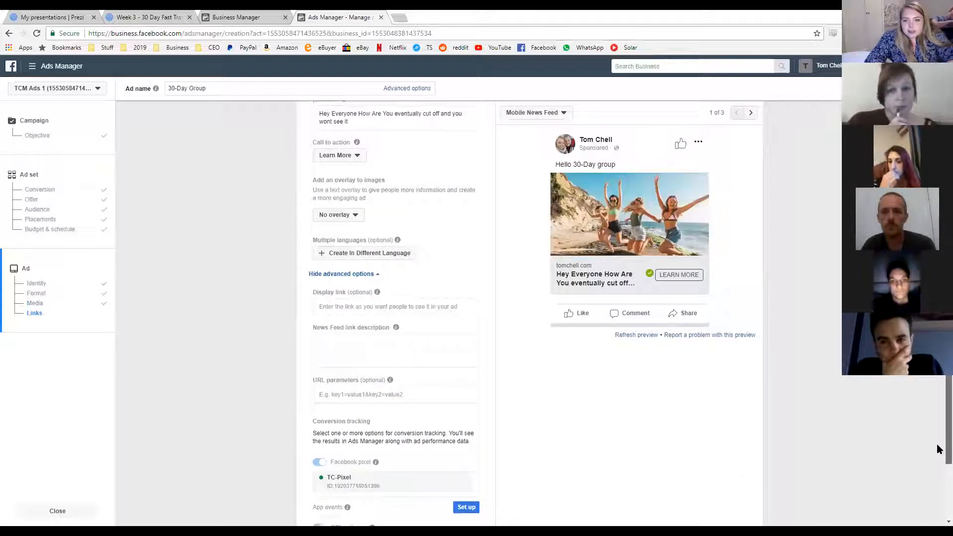
pyautogui.moveTo(937, 484); pyautogui.dragTo(937, 488)
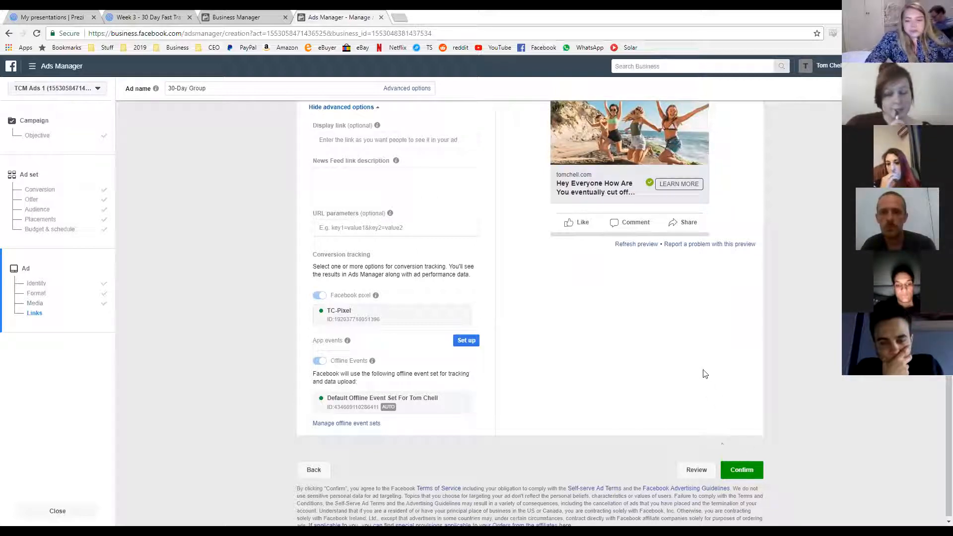
pyautogui.moveTo(937, 422); pyautogui.dragTo(937, 150)
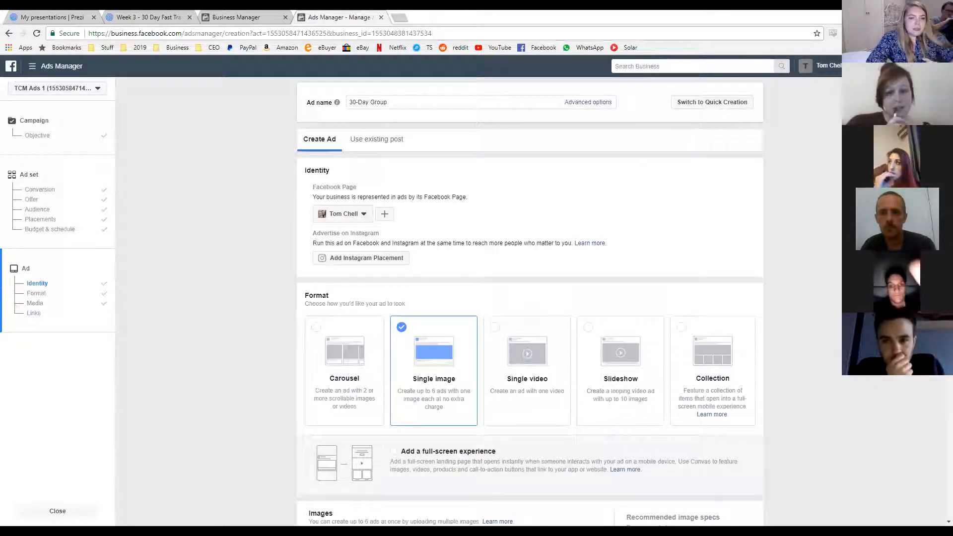